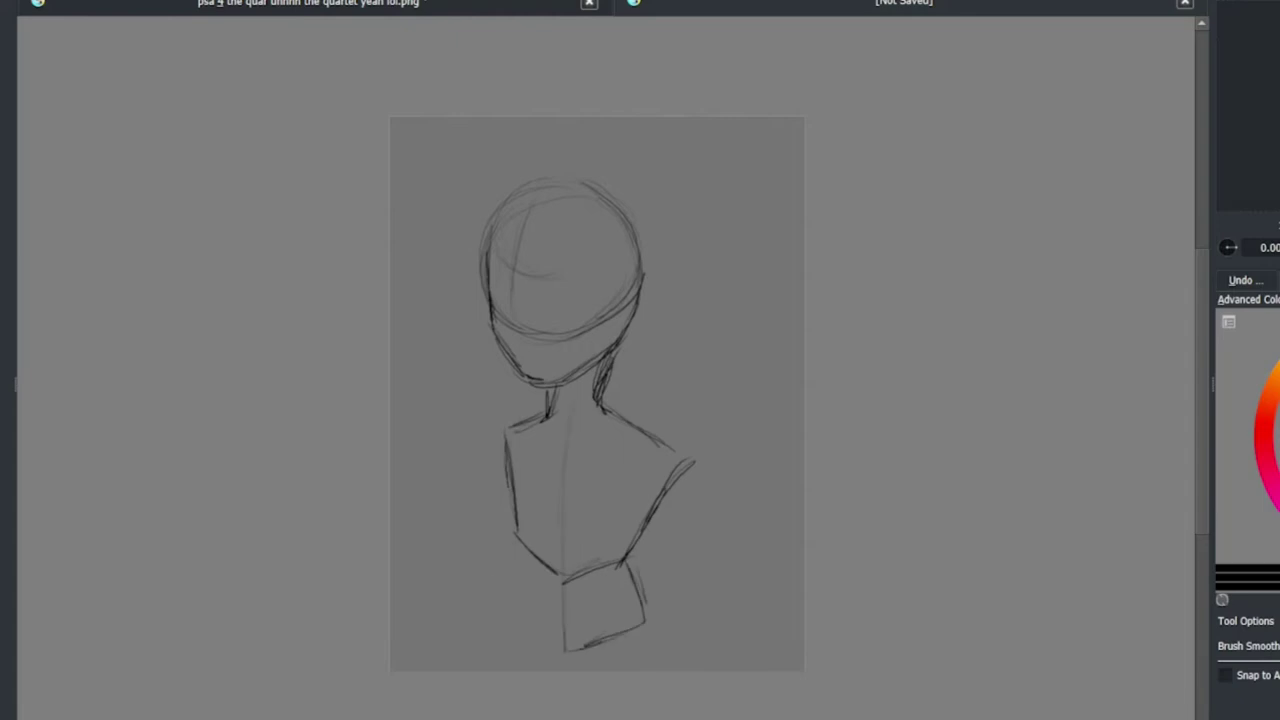
# - Sketch the raised arm, with its hand gripping a long staff laid across the shoulders
pyautogui.moveTo(575, 420); pyautogui.dragTo(565, 560)
pyautogui.moveTo(504, 455)
pyautogui.mouseDown()
pyautogui.moveTo(482, 565)
pyautogui.moveTo(458, 590)
pyautogui.mouseUp()
pyautogui.moveTo(405, 497); pyautogui.dragTo(470, 555)
pyautogui.hotkey('ctrl', 'z')
pyautogui.hotkey('ctrl', 'z')
pyautogui.moveTo(505, 440); pyautogui.dragTo(450, 522)
pyautogui.moveTo(482, 482); pyautogui.dragTo(420, 532)
pyautogui.moveTo(486, 420); pyautogui.dragTo(425, 532)
pyautogui.moveTo(515, 372); pyautogui.dragTo(462, 428)
pyautogui.moveTo(418, 403); pyautogui.dragTo(512, 395)
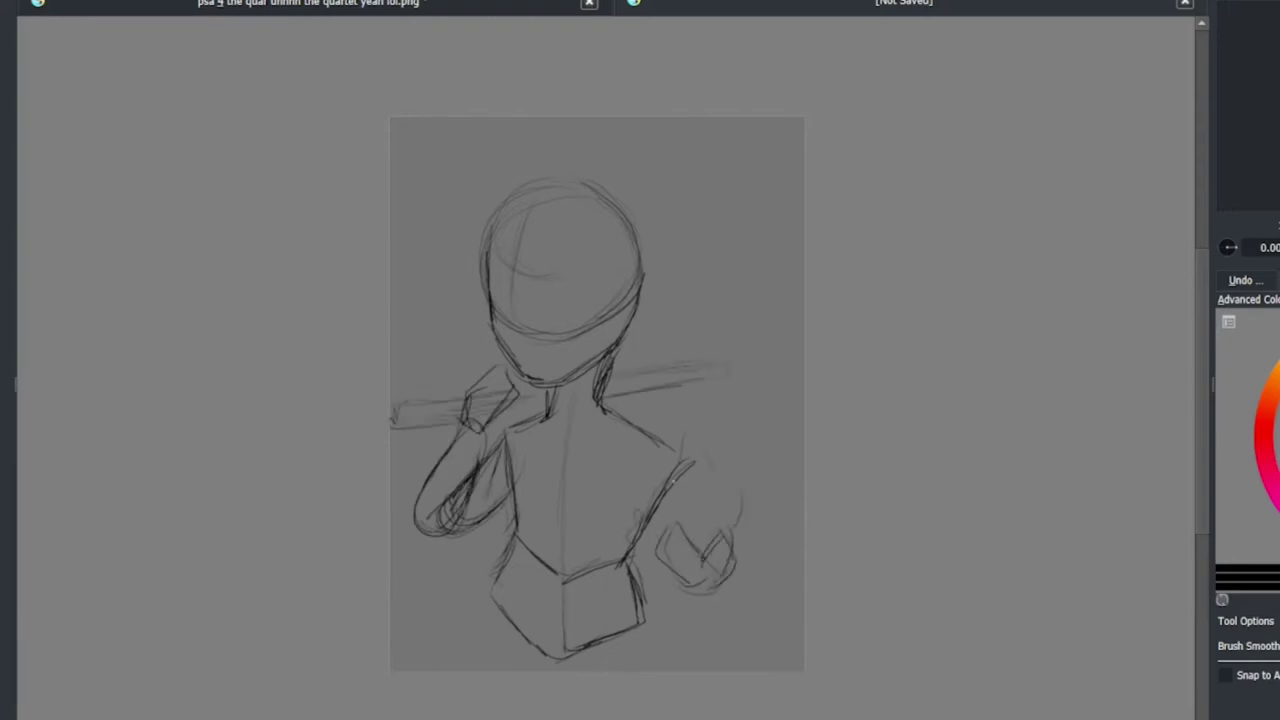
# - Sketch the upper legs below the waist and darken the raised upper arm with hatching
pyautogui.moveTo(636, 598); pyautogui.dragTo(642, 670)
pyautogui.moveTo(500, 574); pyautogui.dragTo(472, 670)
pyautogui.moveTo(560, 608); pyautogui.dragTo(562, 670)
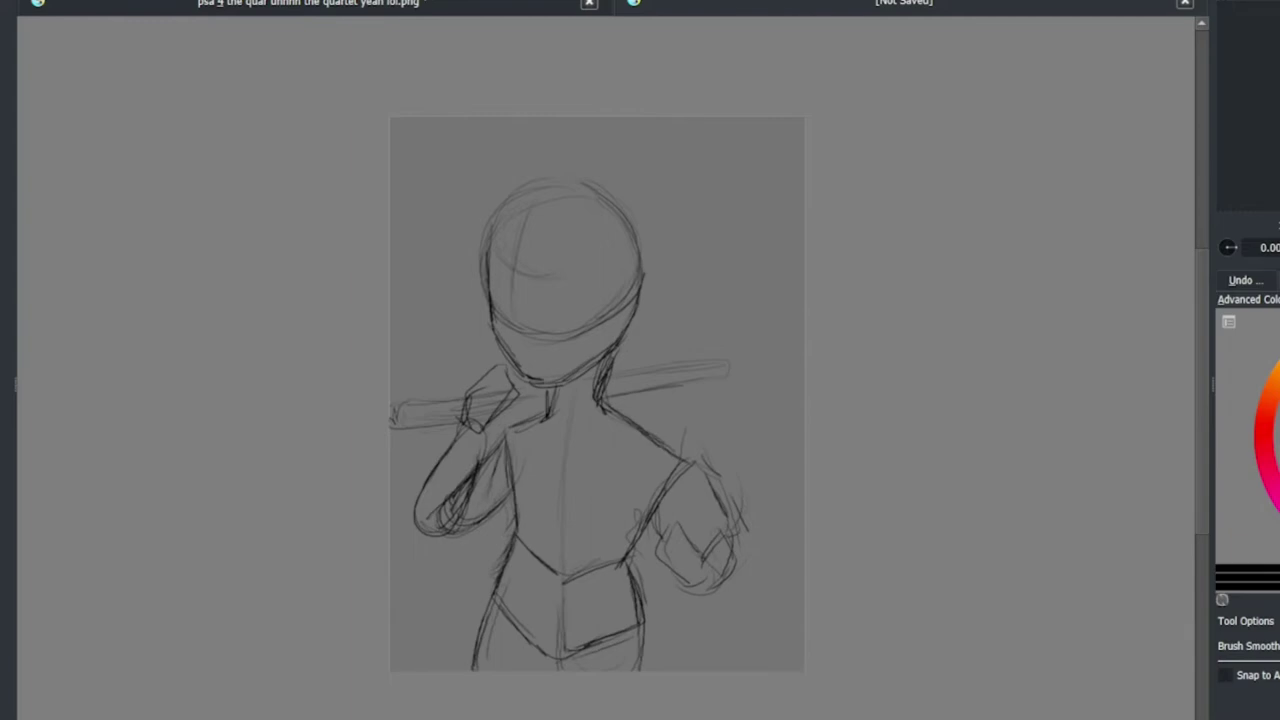
pyautogui.moveTo(502, 468); pyautogui.dragTo(472, 522)
pyautogui.moveTo(510, 480); pyautogui.dragTo(448, 538)
# - Refine the chin and sketch a spiked crown with a curved band around the forehead
pyautogui.scroll(2, 551, 214)
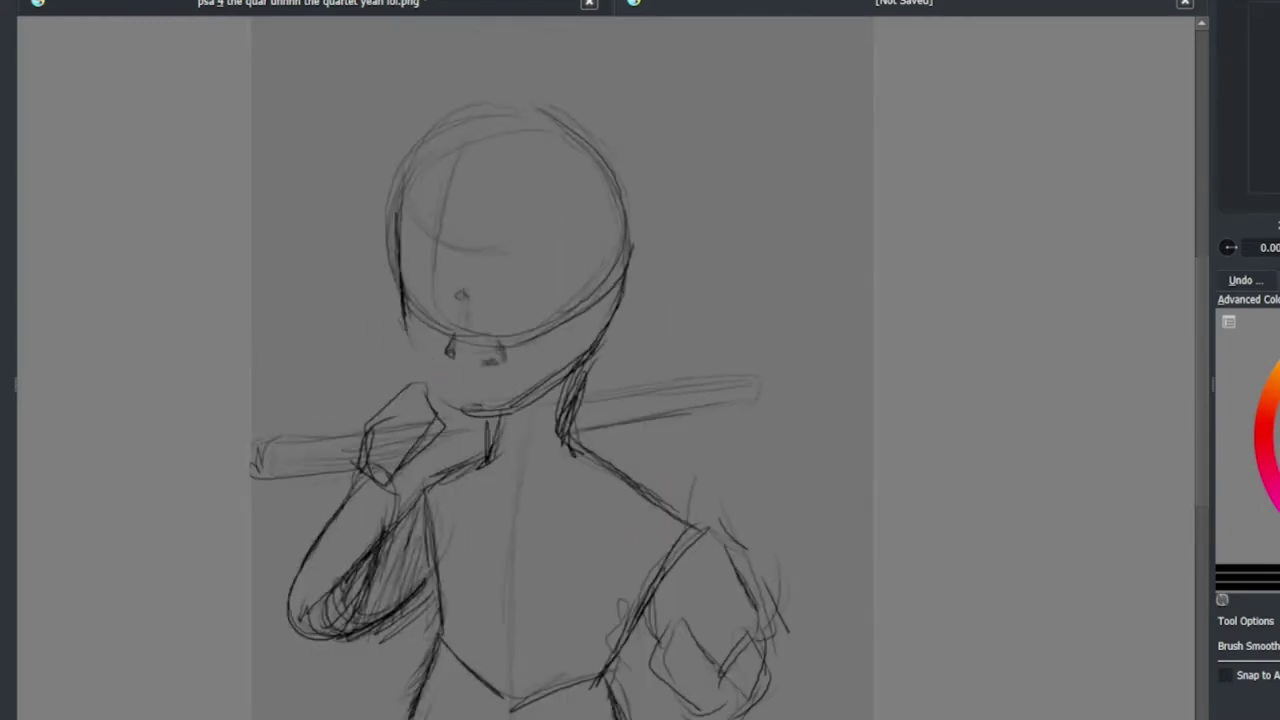
pyautogui.moveTo(470, 400); pyautogui.dragTo(453, 392)
pyautogui.moveTo(380, 166)
pyautogui.mouseDown()
pyautogui.moveTo(410, 112)
pyautogui.moveTo(444, 114)
pyautogui.moveTo(608, 206)
pyautogui.mouseUp()
pyautogui.moveTo(412, 114)
pyautogui.mouseDown()
pyautogui.moveTo(492, 92)
pyautogui.moveTo(612, 192)
pyautogui.mouseUp()
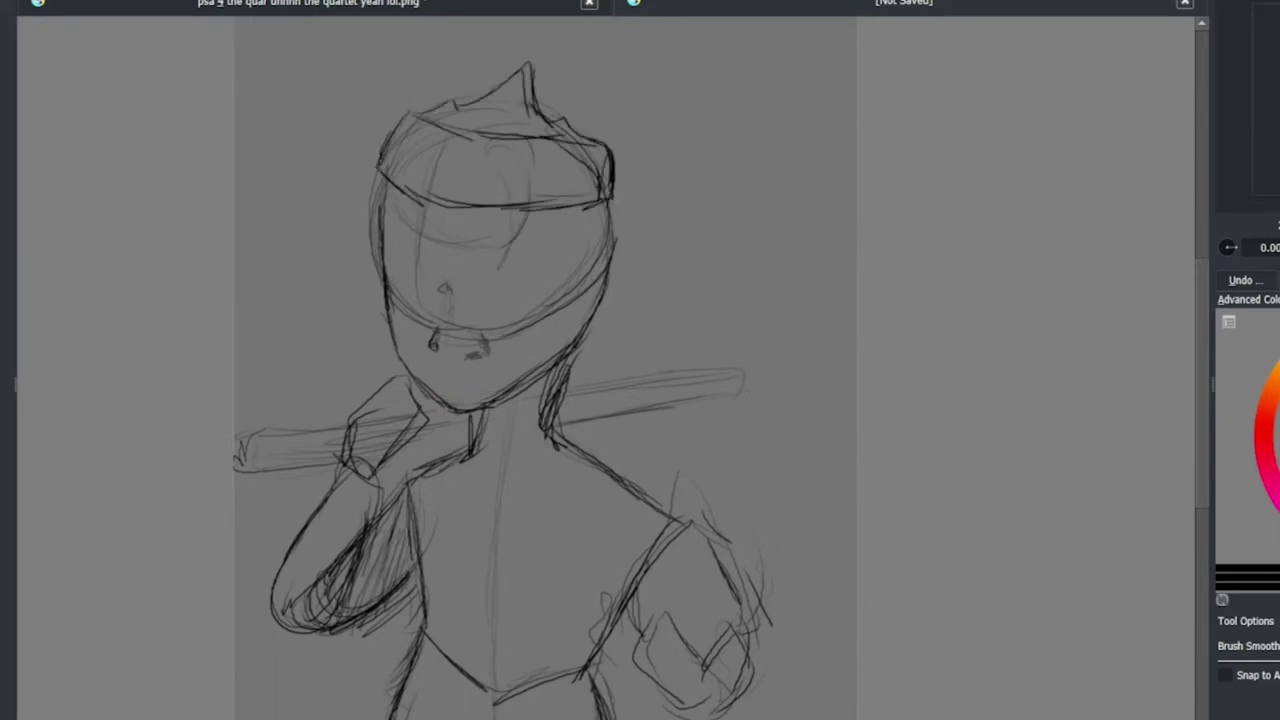
pyautogui.moveTo(404, 130); pyautogui.dragTo(490, 94)
pyautogui.hotkey('ctrl', 'z')
pyautogui.hotkey('ctrl', 'z')
pyautogui.moveTo(420, 126)
pyautogui.mouseDown()
pyautogui.moveTo(608, 140)
pyautogui.moveTo(436, 100)
pyautogui.mouseUp()
pyautogui.moveTo(490, 192); pyautogui.dragTo(608, 184)
pyautogui.moveTo(384, 180); pyautogui.dragTo(624, 214)
# - Sketch loose bangs over the forehead, the outer hair volume and flicked strands beside the crown
pyautogui.moveTo(506, 212); pyautogui.dragTo(490, 268)
pyautogui.moveTo(452, 192); pyautogui.dragTo(440, 264)
pyautogui.moveTo(536, 212); pyautogui.dragTo(510, 290)
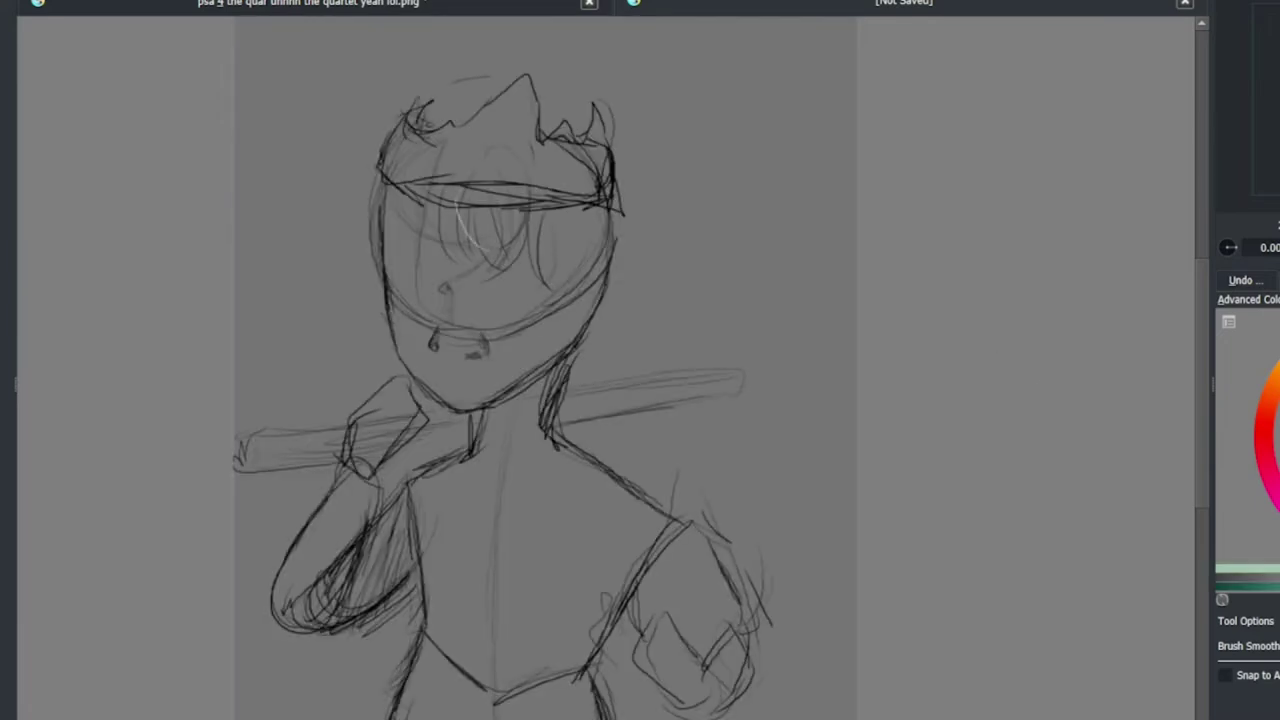
pyautogui.moveTo(476, 110); pyautogui.dragTo(458, 226)
pyautogui.moveTo(486, 74); pyautogui.dragTo(632, 200)
pyautogui.moveTo(620, 212)
pyautogui.mouseDown()
pyautogui.moveTo(568, 296)
pyautogui.moveTo(586, 318)
pyautogui.mouseUp()
pyautogui.moveTo(640, 238); pyautogui.dragTo(596, 340)
pyautogui.moveTo(470, 60); pyautogui.dragTo(340, 140)
pyautogui.moveTo(360, 150); pyautogui.dragTo(325, 238)
pyautogui.moveTo(404, 226); pyautogui.dragTo(360, 322)
# - Sketch the almond-shaped eyes with pupils and shape the nose below the bangs
pyautogui.moveTo(560, 212); pyautogui.dragTo(480, 318)
pyautogui.moveTo(440, 156)
pyautogui.mouseDown()
pyautogui.moveTo(396, 276)
pyautogui.moveTo(440, 280)
pyautogui.moveTo(450, 296)
pyautogui.mouseUp()
pyautogui.moveTo(442, 310); pyautogui.dragTo(438, 336)
pyautogui.hotkey('ctrl', 'z')
pyautogui.hotkey('ctrl', 'z')
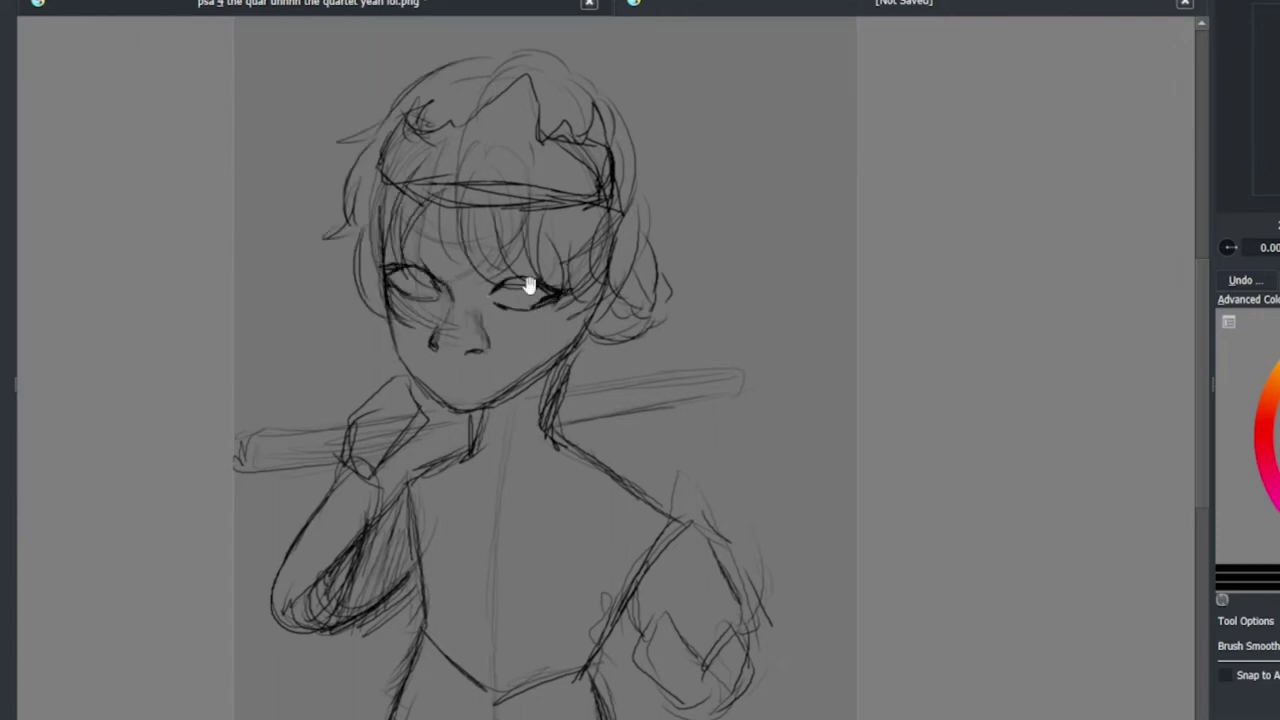
pyautogui.scroll(-1, 496, 368)
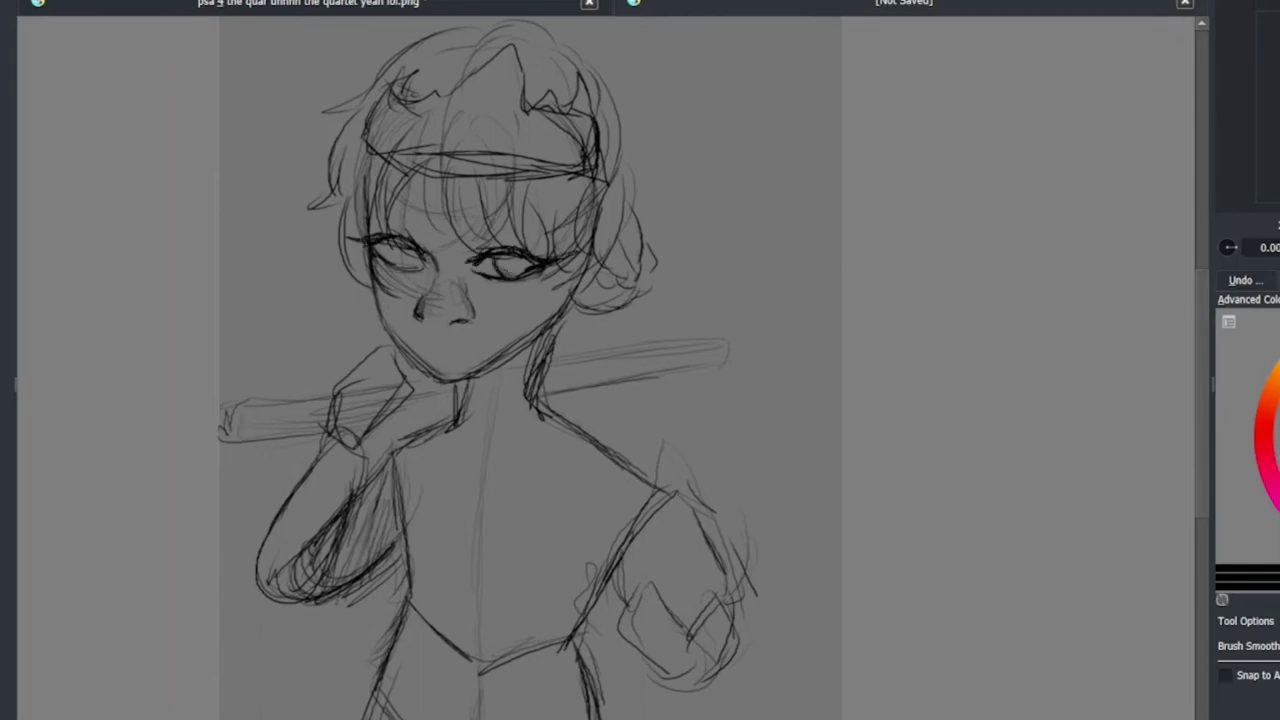
pyautogui.scroll(-1, 485, 368)
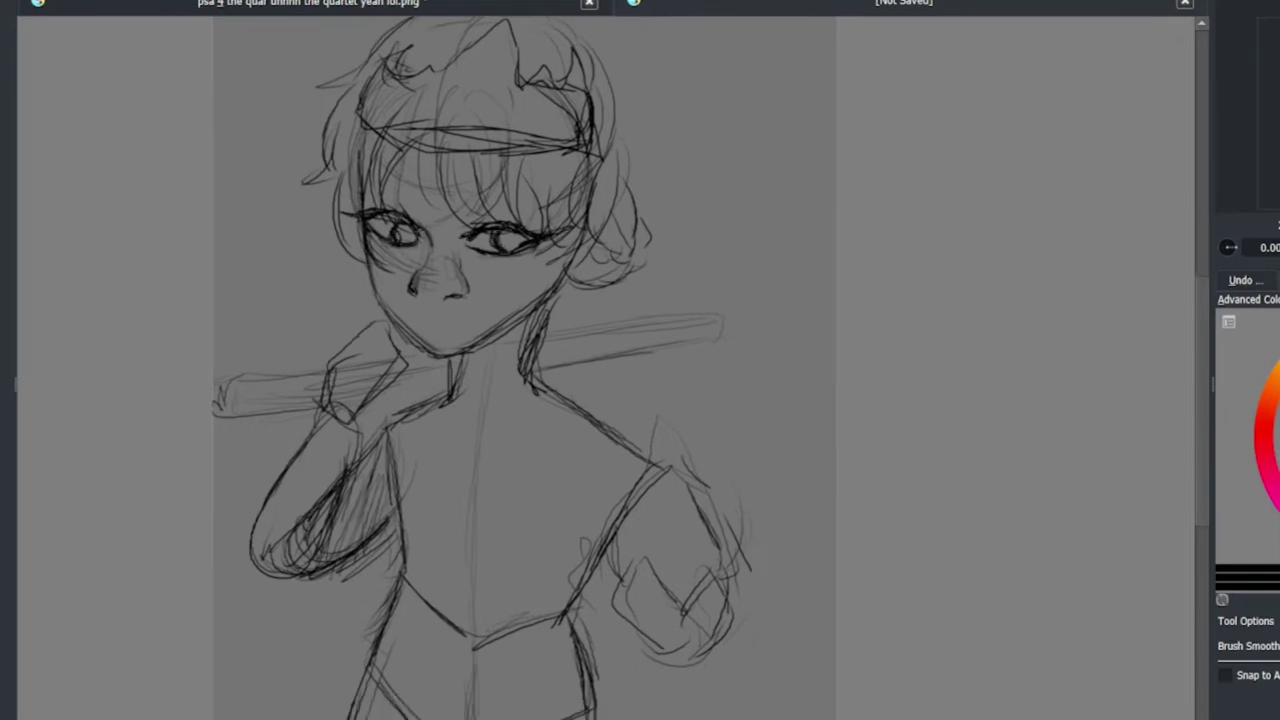
# - Sketch the ruffled collar around the neck and the fringed epaulettes on the shoulders
pyautogui.scroll(-1, 523, 368)
pyautogui.scroll(-1, 523, 368)
pyautogui.moveTo(590, 210); pyautogui.dragTo(585, 280)
pyautogui.moveTo(566, 302); pyautogui.dragTo(622, 320)
pyautogui.moveTo(505, 285); pyautogui.dragTo(540, 345)
pyautogui.moveTo(540, 335); pyautogui.dragTo(615, 368)
pyautogui.moveTo(395, 290); pyautogui.dragTo(470, 370)
pyautogui.moveTo(455, 335); pyautogui.dragTo(530, 365)
pyautogui.moveTo(675, 335); pyautogui.dragTo(595, 415)
pyautogui.moveTo(615, 385); pyautogui.dragTo(585, 445)
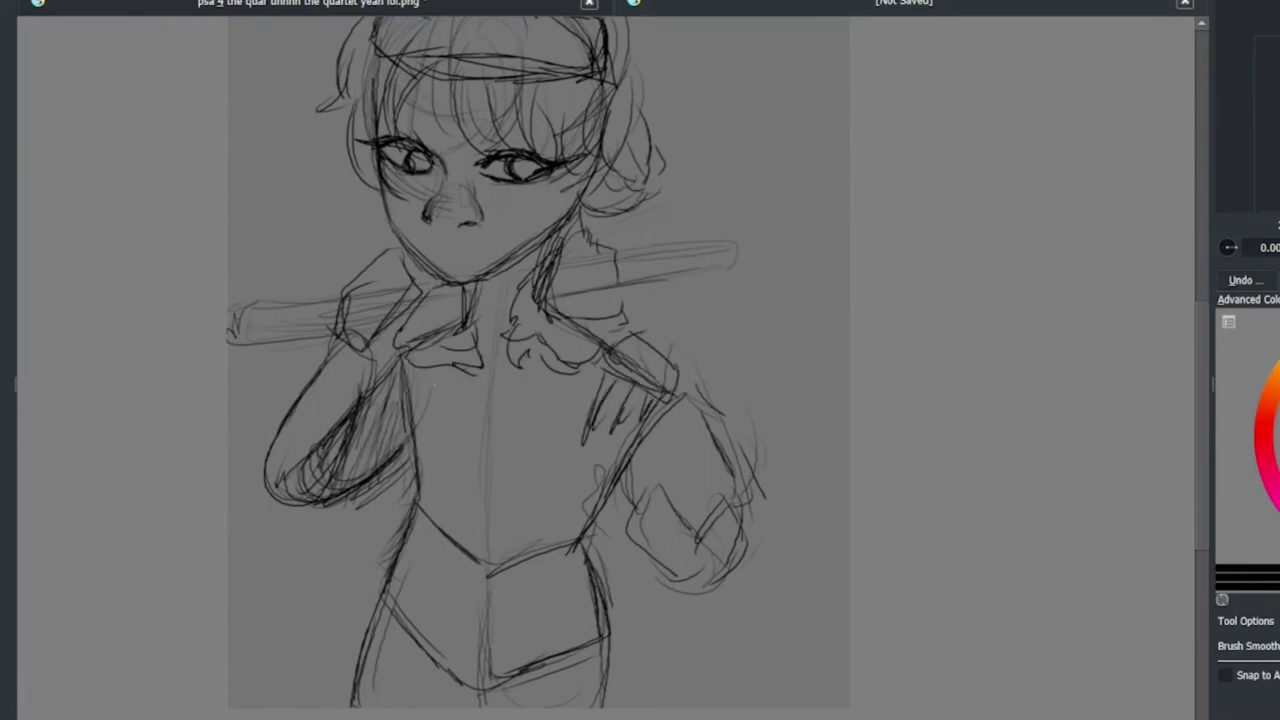
pyautogui.moveTo(456, 378); pyautogui.dragTo(416, 412)
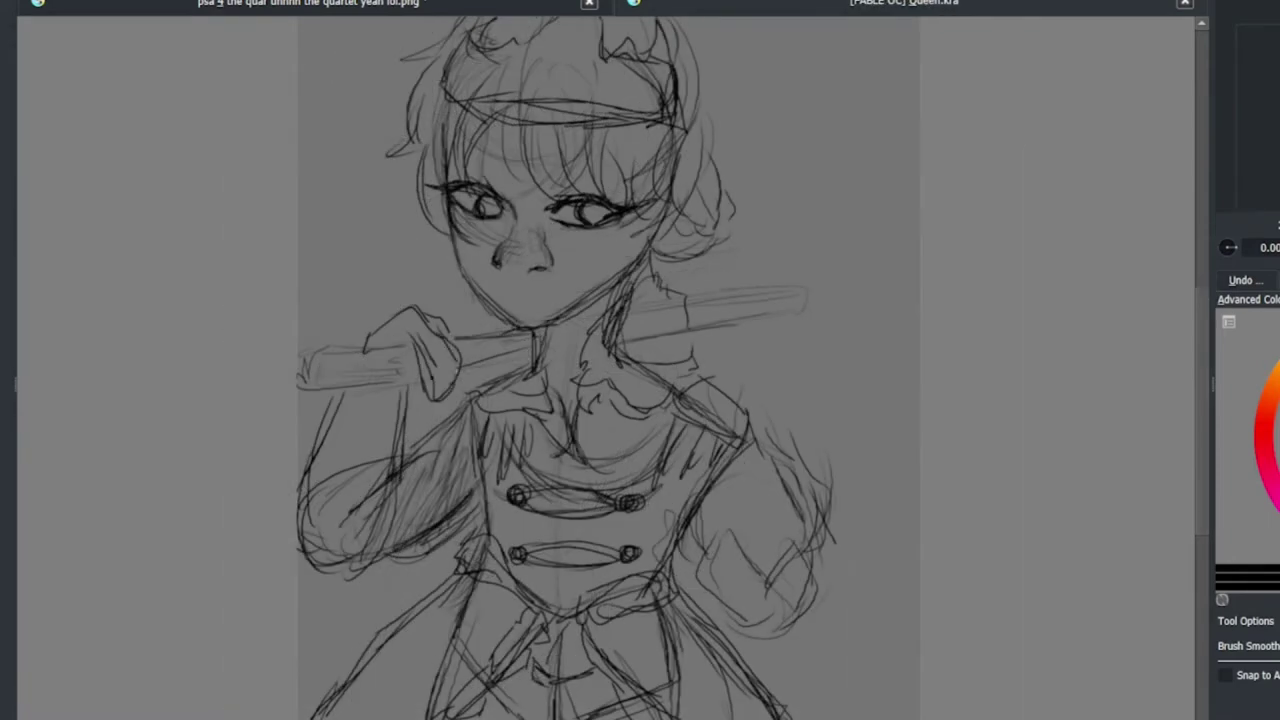
# - Redefine the fingers wrapped around the staff and add small closed lips to the face
pyautogui.moveTo(440, 334)
pyautogui.mouseDown()
pyautogui.moveTo(455, 396)
pyautogui.moveTo(440, 396)
pyautogui.mouseUp()
pyautogui.moveTo(388, 340); pyautogui.dragTo(426, 348)
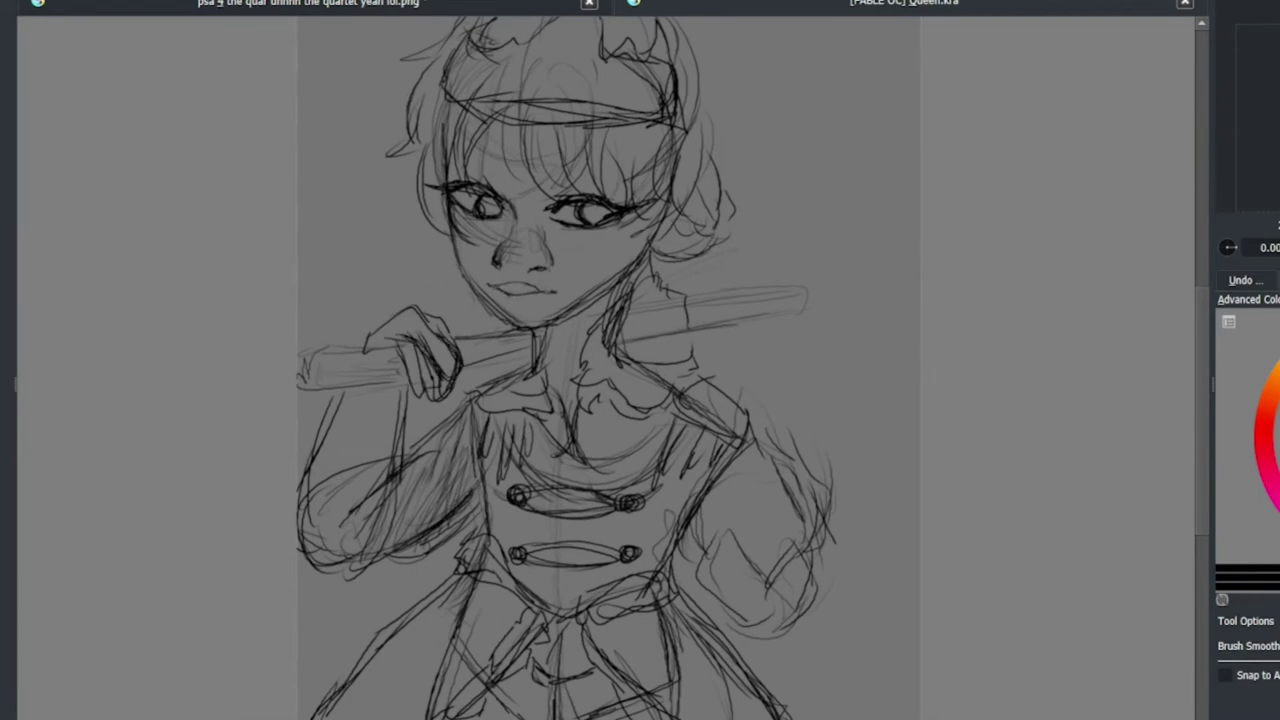
pyautogui.scroll(2, 521, 292)
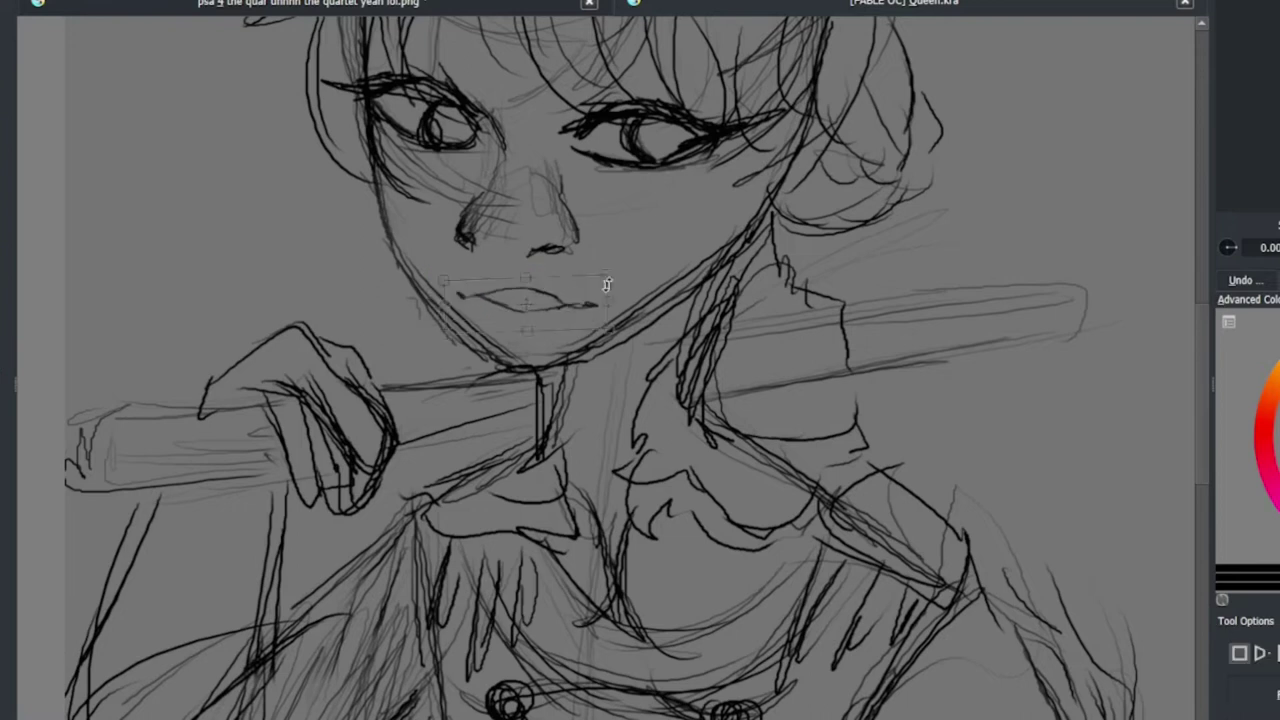
# - Fade the rough sketch to a lower opacity as a guide for inking
pyautogui.scroll(-4, 614, 349)
pyautogui.scroll(2, 640, 400)
pyautogui.moveTo(750, 505)
pyautogui.mouseDown()
pyautogui.moveTo(830, 545)
pyautogui.moveTo(828, 565)
pyautogui.mouseUp()
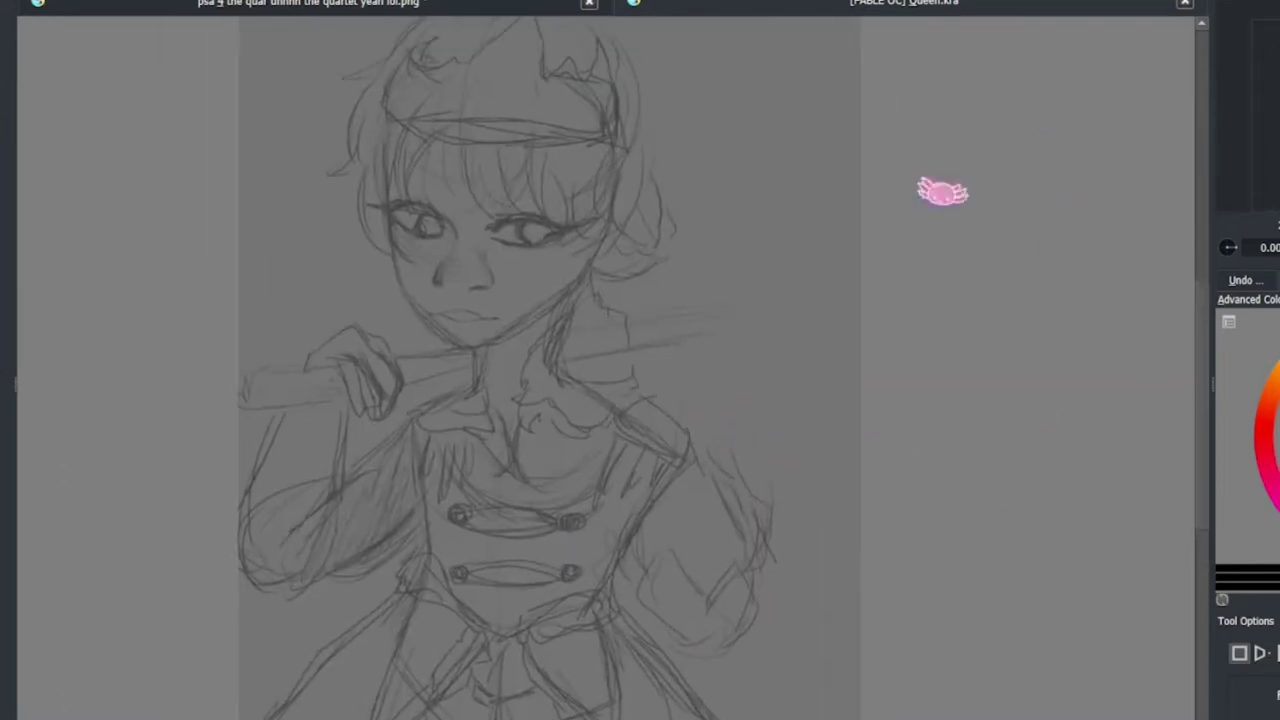
pyautogui.press('b')
pyautogui.moveTo(727, 90); pyautogui.dragTo(697, 263)
pyautogui.moveTo(770, 130); pyautogui.dragTo(772, 320)
pyautogui.hotkey('ctrl', 'z')
pyautogui.hotkey('ctrl', 'shift', 'z')
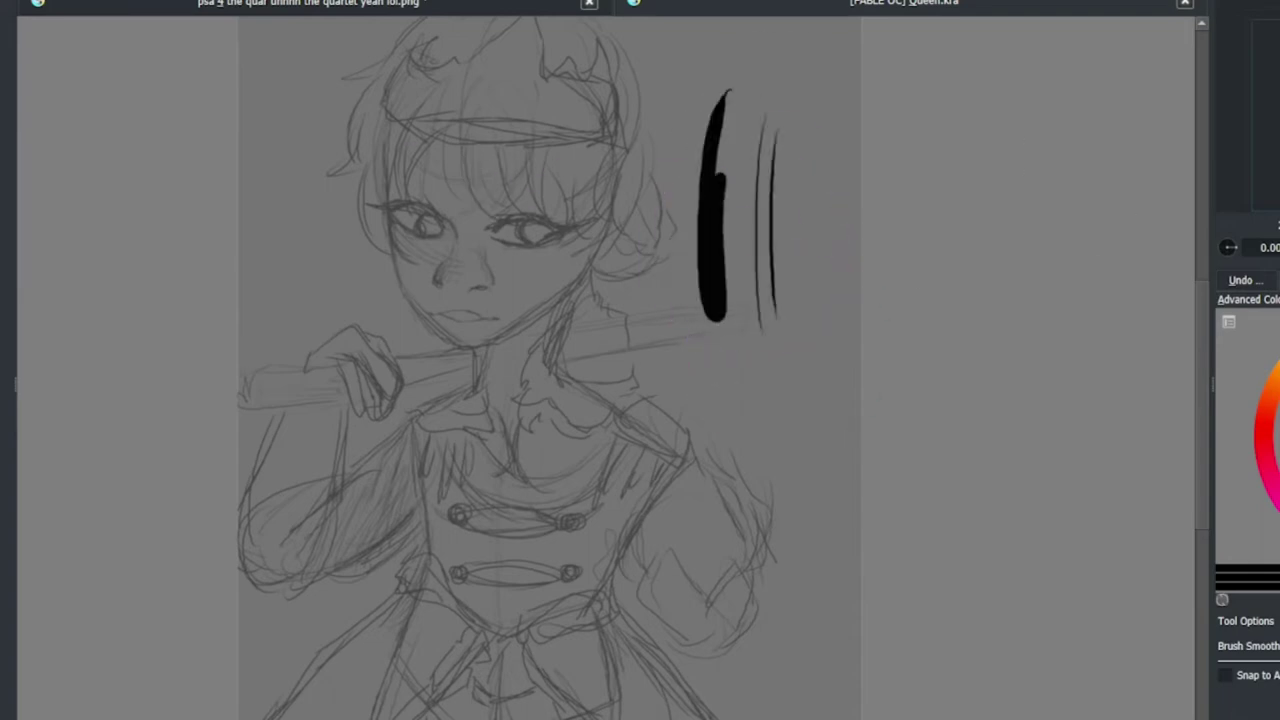
pyautogui.hotkey('ctrl', 'z')
pyautogui.moveTo(466, 122); pyautogui.dragTo(502, 218)
pyautogui.hotkey('ctrl', 'z')
pyautogui.hotkey('ctrl', 'z')
pyautogui.moveTo(771, 88); pyautogui.dragTo(702, 425)
pyautogui.hotkey('ctrl', 'z')
pyautogui.moveTo(463, 122)
pyautogui.mouseDown()
pyautogui.moveTo(505, 222)
pyautogui.moveTo(493, 215)
pyautogui.mouseUp()
pyautogui.hotkey('ctrl', 'z')
pyautogui.hotkey('ctrl', 'z')
# - Ink the bangs and the tapered side locks framing the face with curved black strokes
pyautogui.moveTo(497, 145); pyautogui.dragTo(548, 222)
pyautogui.moveTo(532, 168); pyautogui.dragTo(580, 228)
pyautogui.moveTo(590, 160); pyautogui.dragTo(558, 292)
pyautogui.moveTo(432, 140); pyautogui.dragTo(402, 212)
pyautogui.moveTo(408, 128); pyautogui.dragTo(385, 208)
pyautogui.moveTo(378, 142); pyautogui.dragTo(372, 248)
pyautogui.moveTo(558, 292); pyautogui.dragTo(540, 338)
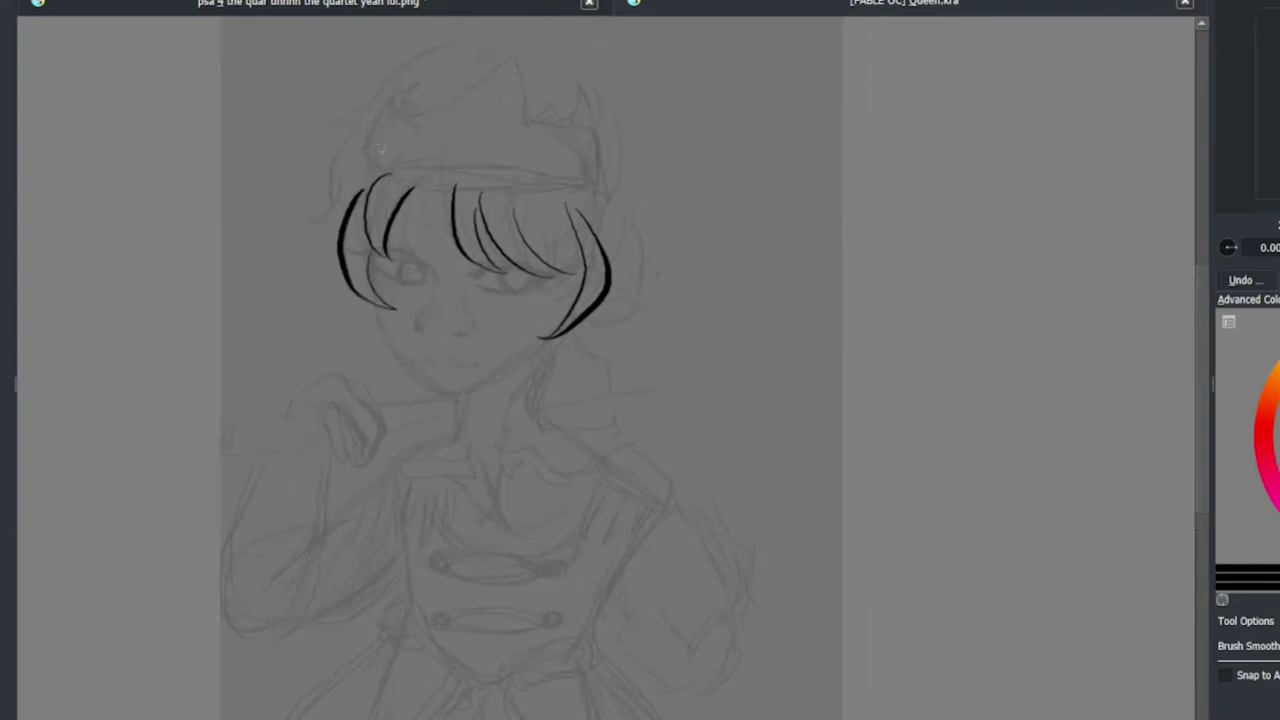
# - Ink the crown's spiked outline and its lower band across the forehead
pyautogui.moveTo(368, 163); pyautogui.dragTo(423, 72)
pyautogui.moveTo(408, 78)
pyautogui.mouseDown()
pyautogui.moveTo(450, 102)
pyautogui.moveTo(568, 121)
pyautogui.moveTo(597, 178)
pyautogui.mouseUp()
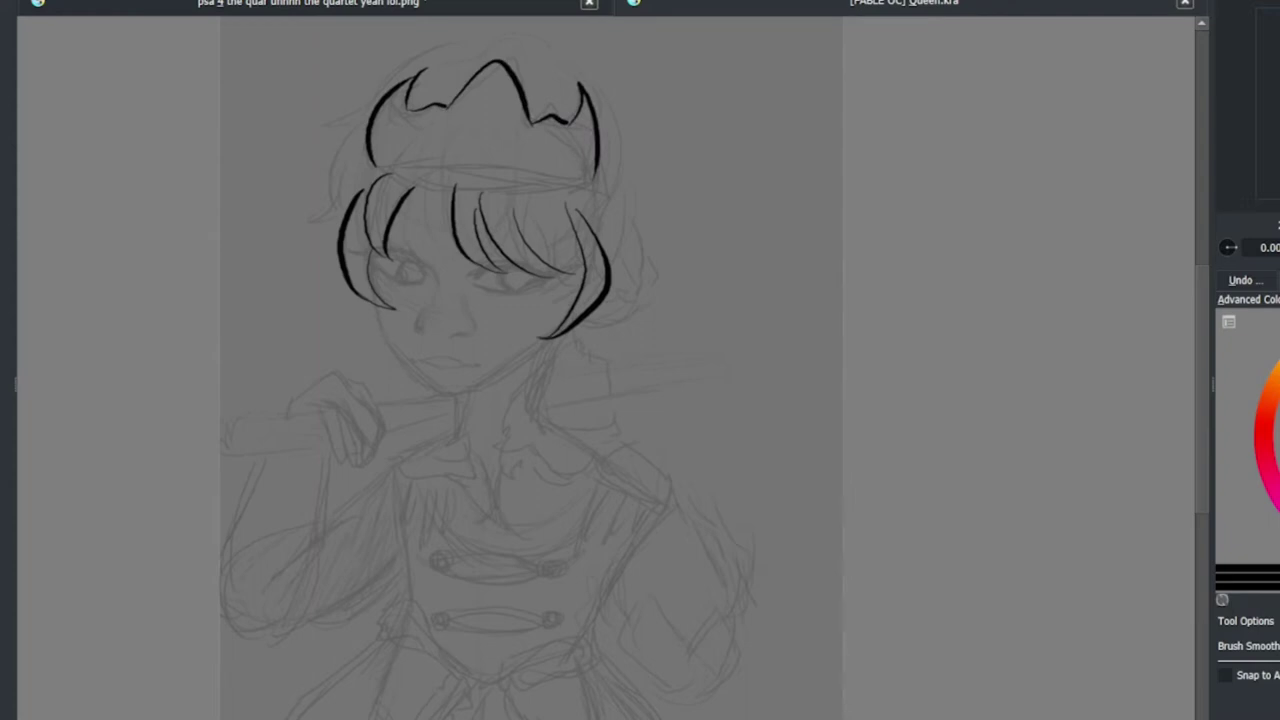
pyautogui.moveTo(380, 166); pyautogui.dragTo(592, 165)
# - Ink the outer hair around the crown, the flicked strands and the braided bun
pyautogui.moveTo(445, 62); pyautogui.dragTo(330, 205)
pyautogui.moveTo(352, 134); pyautogui.dragTo(292, 245)
pyautogui.moveTo(515, 60); pyautogui.dragTo(580, 96)
pyautogui.moveTo(600, 120); pyautogui.dragTo(610, 255)
pyautogui.moveTo(640, 208)
pyautogui.mouseDown()
pyautogui.moveTo(595, 250)
pyautogui.moveTo(625, 228)
pyautogui.mouseUp()
# - Ink the nose contour with its nostrils and outline the lips
pyautogui.scroll(2, 634, 260)
pyautogui.moveTo(395, 230); pyautogui.dragTo(378, 312)
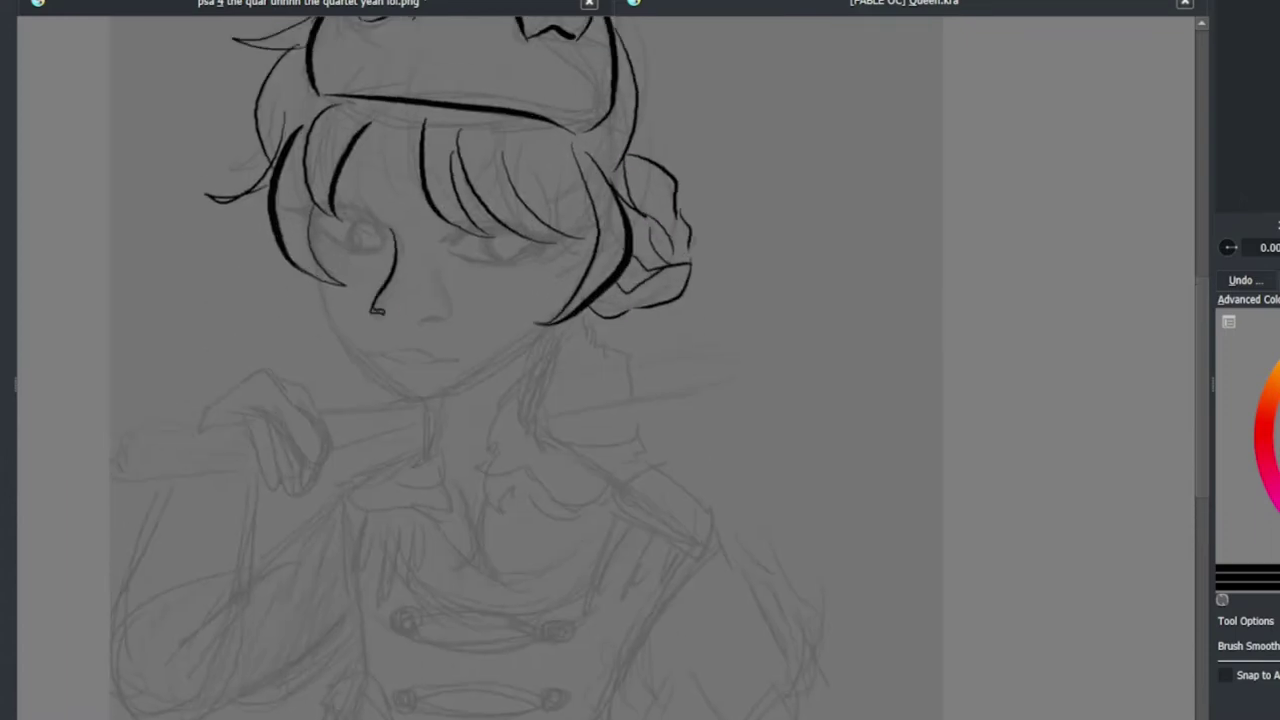
pyautogui.moveTo(445, 286); pyautogui.dragTo(451, 316)
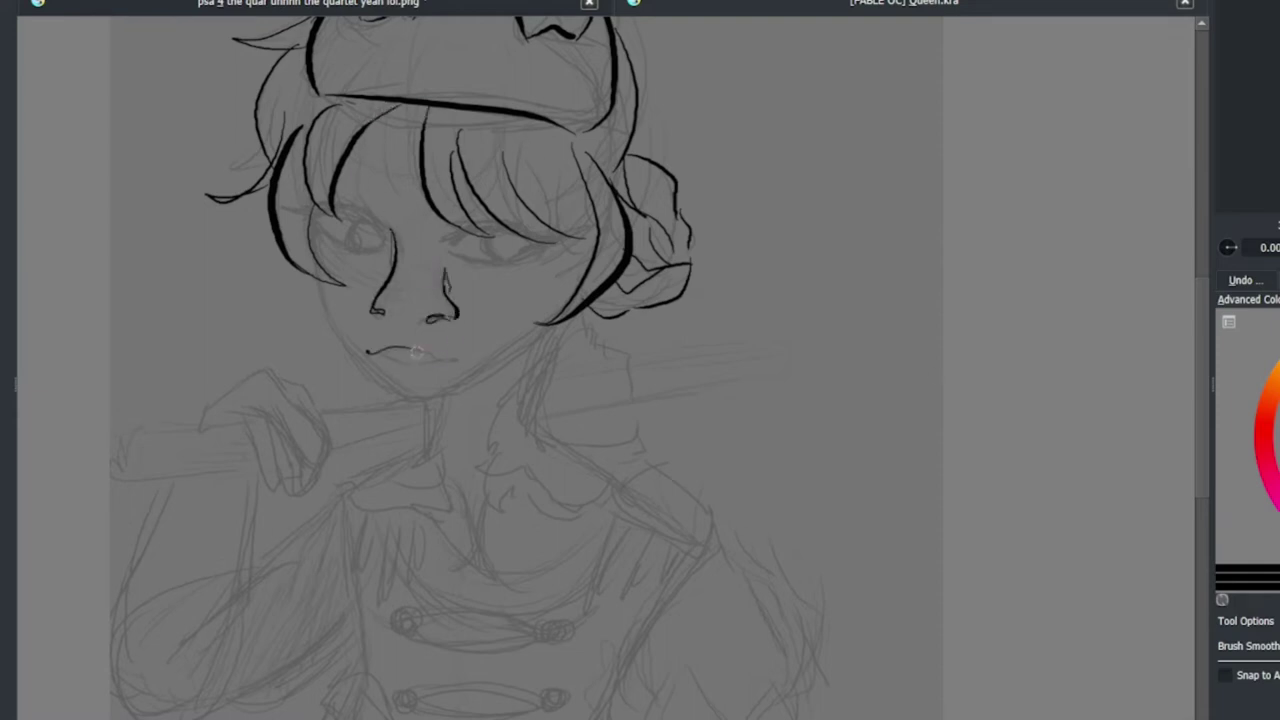
# - Ink the left eye with a thick upper lash line, fine lashes and a curved lower lid
pyautogui.scroll(3, 404, 366)
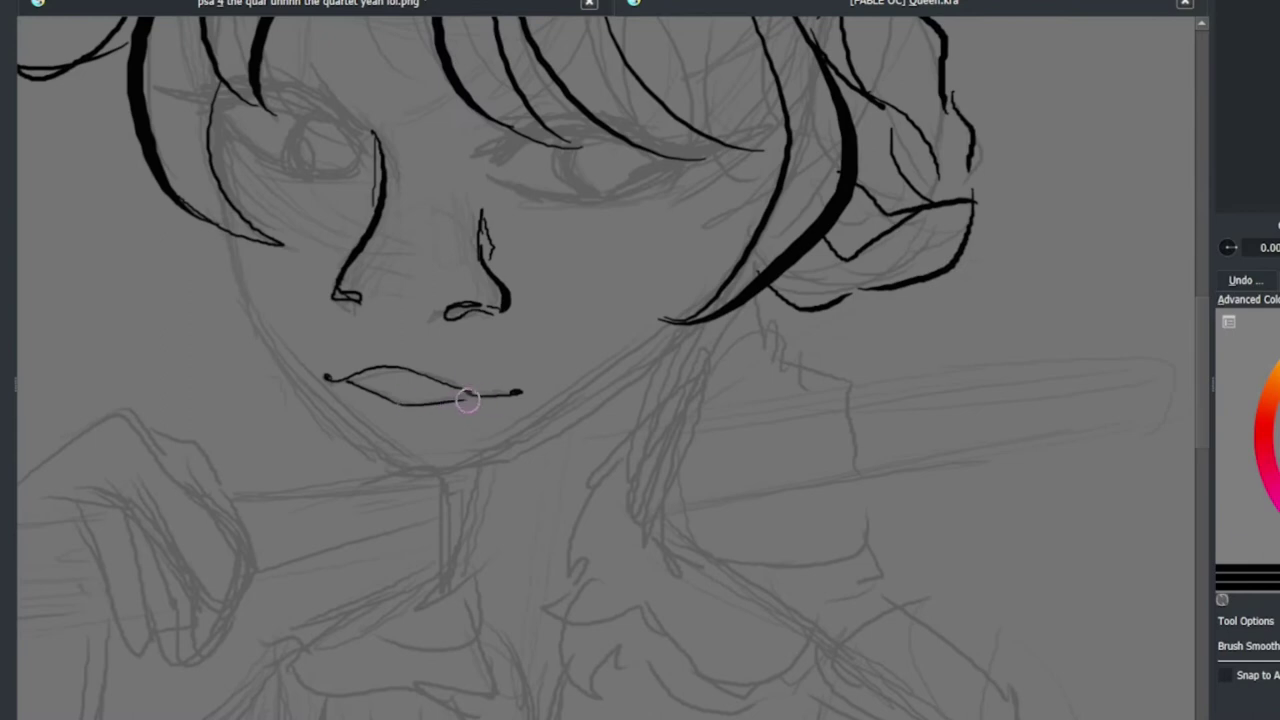
pyautogui.scroll(2, 468, 400)
pyautogui.moveTo(180, 158); pyautogui.dragTo(355, 165)
pyautogui.moveTo(265, 145); pyautogui.dragTo(375, 190)
pyautogui.moveTo(215, 150); pyautogui.dragTo(320, 148)
pyautogui.moveTo(175, 165)
pyautogui.mouseDown()
pyautogui.moveTo(395, 172)
pyautogui.moveTo(243, 163)
pyautogui.moveTo(280, 151)
pyautogui.moveTo(211, 166)
pyautogui.moveTo(212, 178)
pyautogui.moveTo(272, 176)
pyautogui.moveTo(370, 226)
pyautogui.mouseUp()
pyautogui.moveTo(220, 182); pyautogui.dragTo(294, 220)
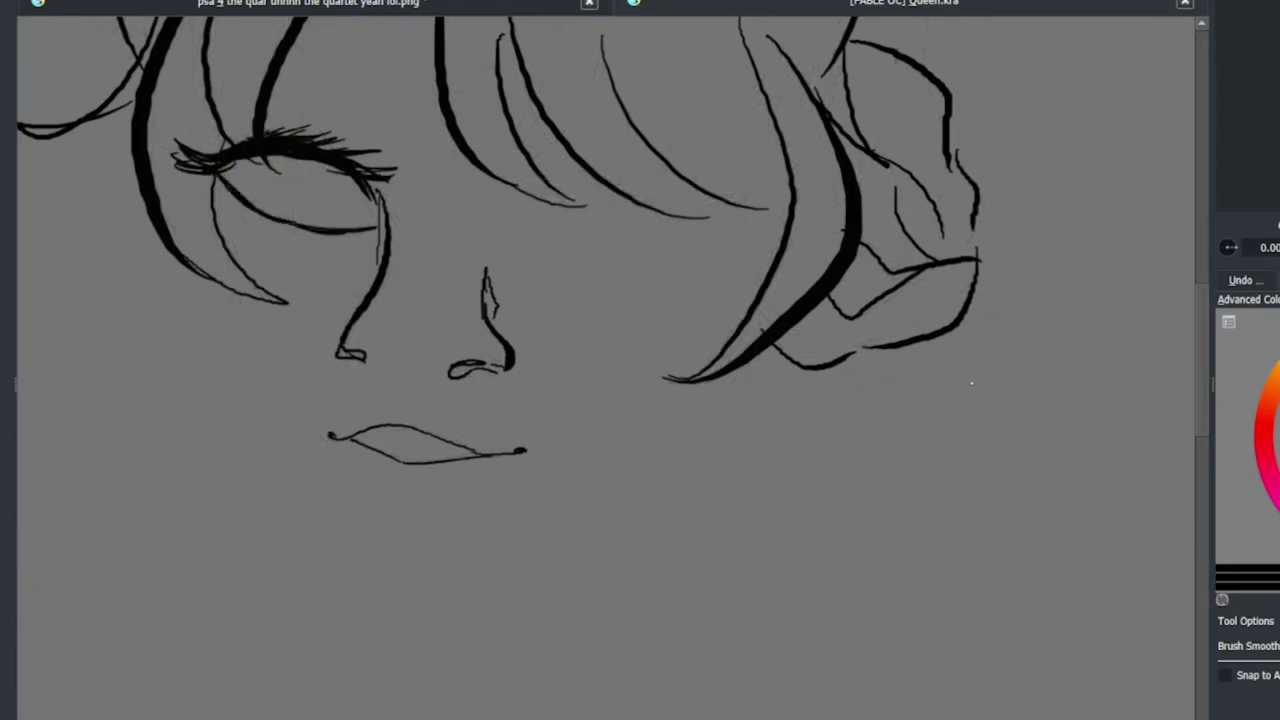
pyautogui.press('-')
pyautogui.press('+')
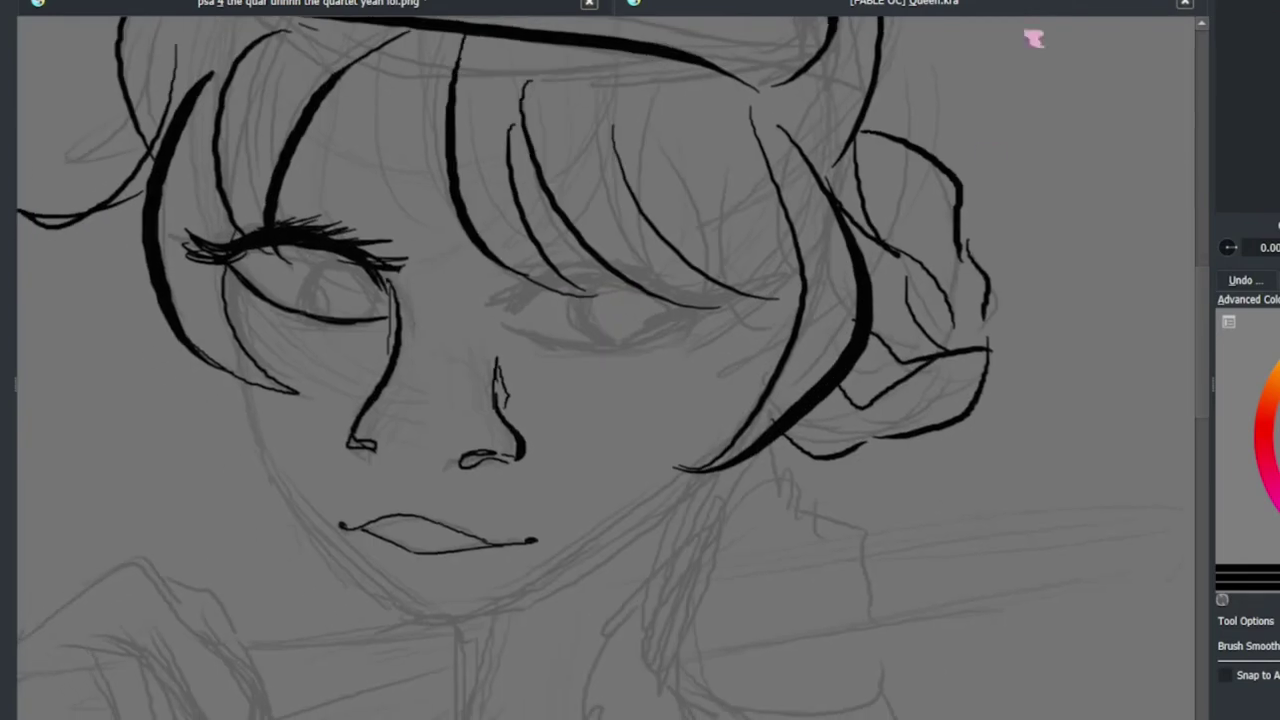
# - Erase the nose's side lines and redraw the nostrils and nose wings in a narrower shape
pyautogui.press('e')
pyautogui.moveTo(502, 362); pyautogui.dragTo(495, 458)
pyautogui.moveTo(398, 292)
pyautogui.mouseDown()
pyautogui.moveTo(414, 371)
pyautogui.moveTo(380, 400)
pyautogui.moveTo(378, 455)
pyautogui.mouseUp()
pyautogui.press('e')
pyautogui.moveTo(440, 455); pyautogui.dragTo(470, 452)
pyautogui.moveTo(385, 445); pyautogui.dragTo(410, 450)
pyautogui.moveTo(440, 455); pyautogui.dragTo(465, 455)
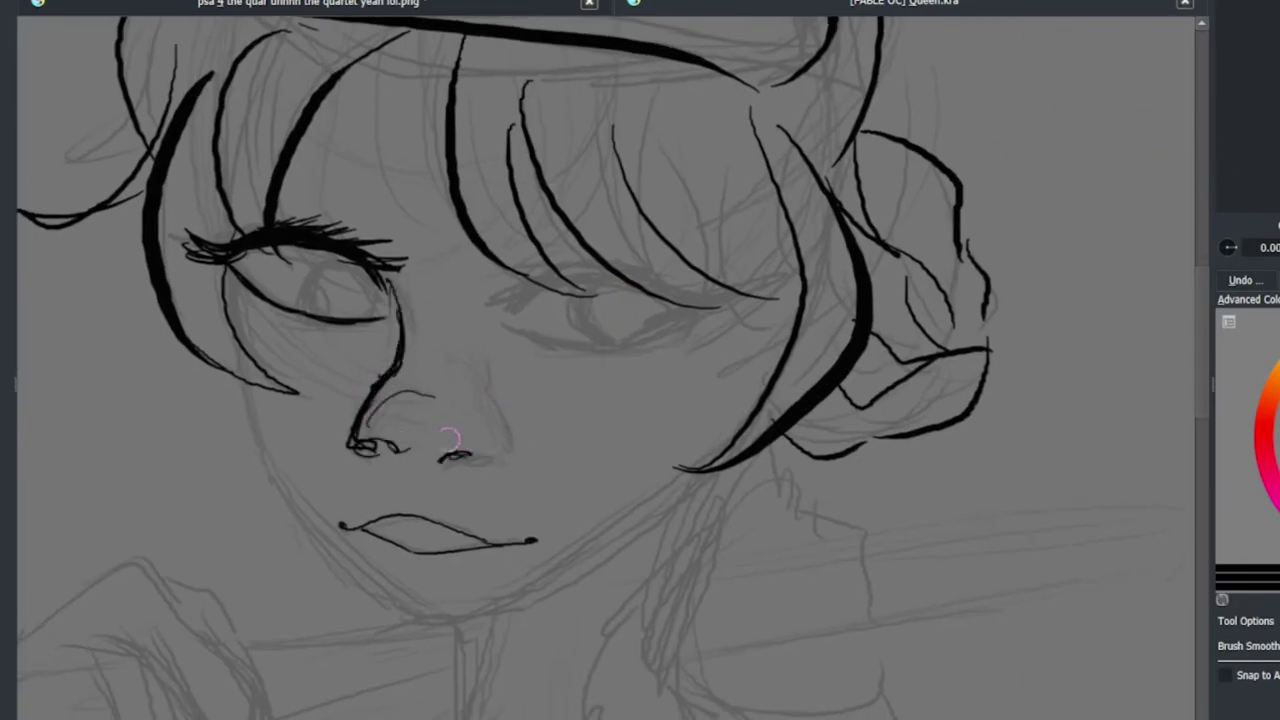
pyautogui.press('e')
pyautogui.moveTo(355, 445); pyautogui.dragTo(400, 310)
pyautogui.moveTo(380, 368); pyautogui.dragTo(358, 445)
pyautogui.moveTo(490, 380); pyautogui.dragTo(482, 455)
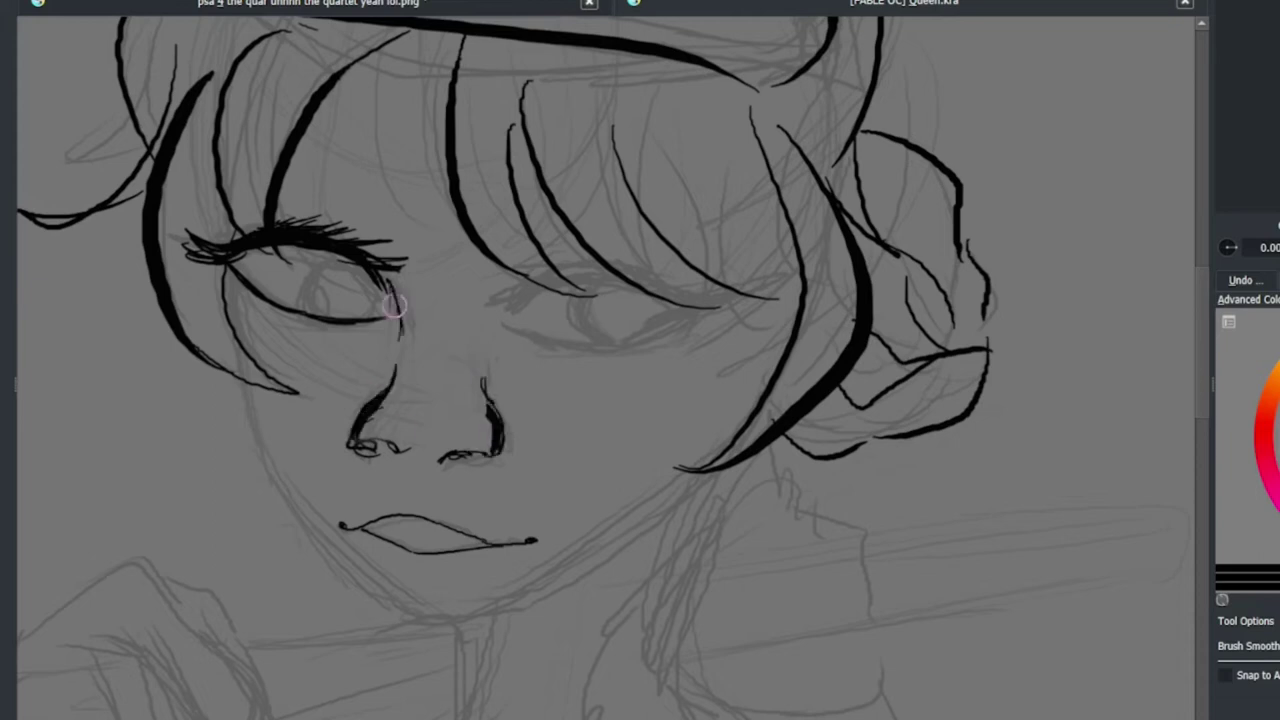
# - Ink the right eye's upper and lower lids with a tapered outer corner and first lashes
pyautogui.press('+')
pyautogui.moveTo(450, 208)
pyautogui.mouseDown()
pyautogui.moveTo(548, 175)
pyautogui.moveTo(400, 245)
pyautogui.mouseUp()
pyautogui.moveTo(403, 265)
pyautogui.mouseDown()
pyautogui.moveTo(566, 289)
pyautogui.moveTo(724, 243)
pyautogui.mouseUp()
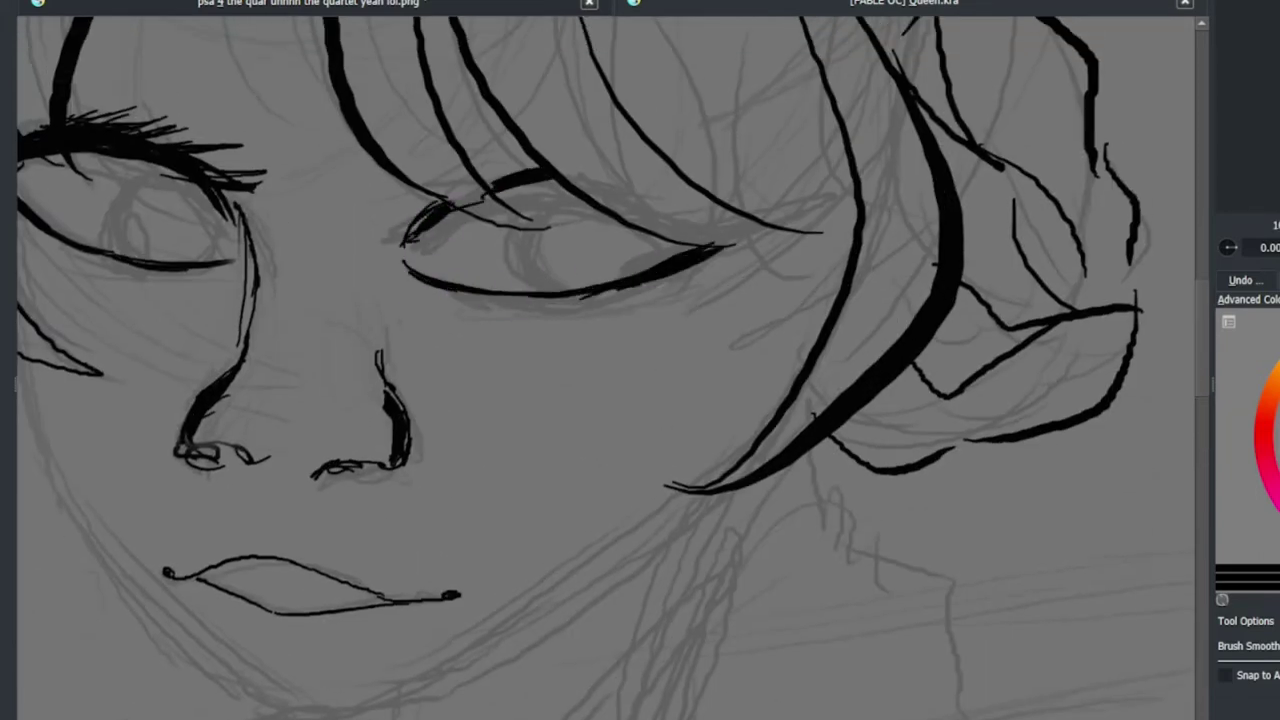
pyautogui.moveTo(452, 200); pyautogui.dragTo(362, 236)
pyautogui.moveTo(540, 150); pyautogui.dragTo(490, 220)
pyautogui.moveTo(520, 285)
pyautogui.mouseDown()
pyautogui.moveTo(528, 200)
pyautogui.moveTo(550, 175)
pyautogui.mouseUp()
# - Redo the right eye's lashes and draw the round irises in both eyes
pyautogui.scroll(-3, 528, 200)
pyautogui.scroll(4, 486, 214)
pyautogui.hotkey('ctrl', 'z')
pyautogui.hotkey('ctrl', 'z')
pyautogui.moveTo(510, 135); pyautogui.dragTo(480, 192)
pyautogui.moveTo(476, 205)
pyautogui.mouseDown()
pyautogui.moveTo(490, 262)
pyautogui.moveTo(506, 163)
pyautogui.mouseUp()
pyautogui.hotkey('ctrl', 'z')
pyautogui.scroll(-3, 491, 214)
pyautogui.moveTo(491, 214); pyautogui.dragTo(558, 255)
pyautogui.scroll(-3, 600, 360)
# - Ink the jawline from both side locks down to the pointed chin
pyautogui.scroll(4, 991, 131)
pyautogui.moveTo(735, 300); pyautogui.dragTo(705, 400)
pyautogui.scroll(-3, 727, 378)
pyautogui.moveTo(560, 374); pyautogui.dragTo(560, 260)
pyautogui.moveTo(305, 195); pyautogui.dragTo(488, 428)
pyautogui.moveTo(760, 282); pyautogui.dragTo(494, 428)
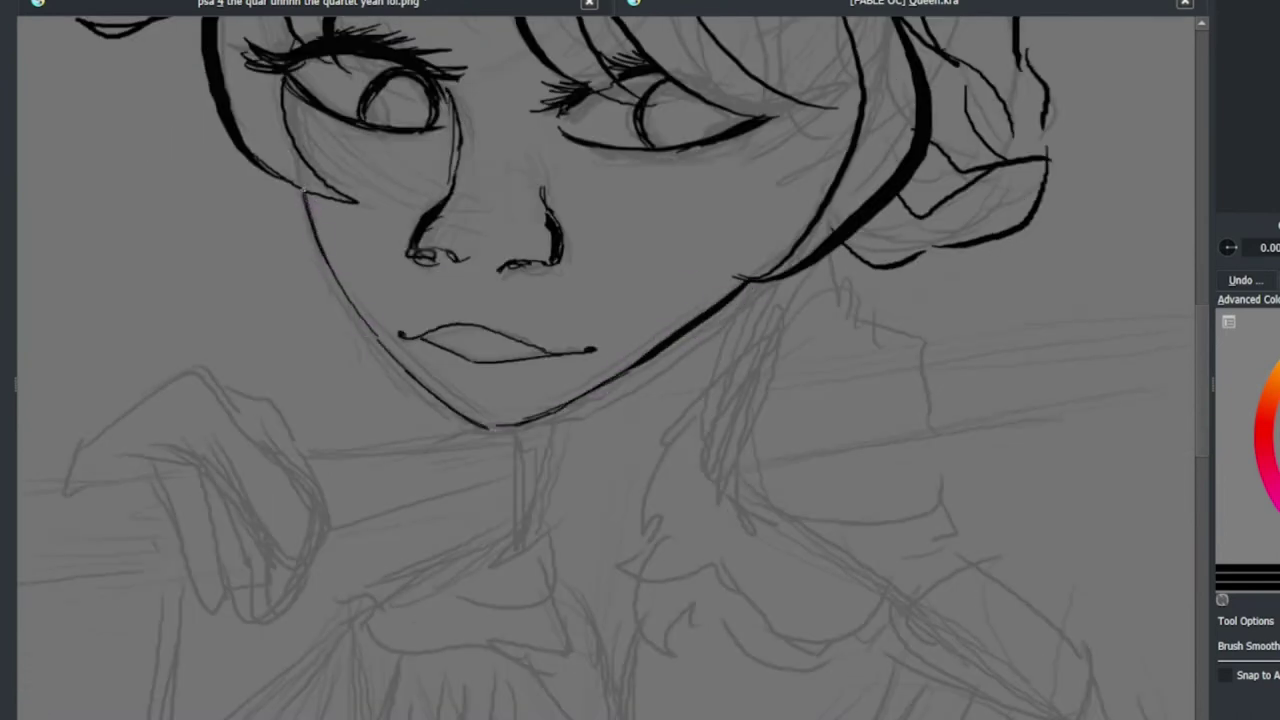
# - Ink the ragged fur collar on the right side of the neck down to its pointed lower edge
pyautogui.moveTo(626, 220); pyautogui.dragTo(601, 193)
pyautogui.moveTo(740, 210)
pyautogui.mouseDown()
pyautogui.moveTo(830, 318)
pyautogui.moveTo(850, 476)
pyautogui.mouseUp()
pyautogui.moveTo(650, 243)
pyautogui.mouseDown()
pyautogui.moveTo(571, 380)
pyautogui.moveTo(529, 551)
pyautogui.moveTo(790, 602)
pyautogui.mouseUp()
pyautogui.moveTo(845, 583)
pyautogui.mouseDown()
pyautogui.moveTo(852, 472)
pyautogui.moveTo(790, 628)
pyautogui.mouseUp()
pyautogui.scroll(-3, 983, 391)
pyautogui.scroll(2, 714, 363)
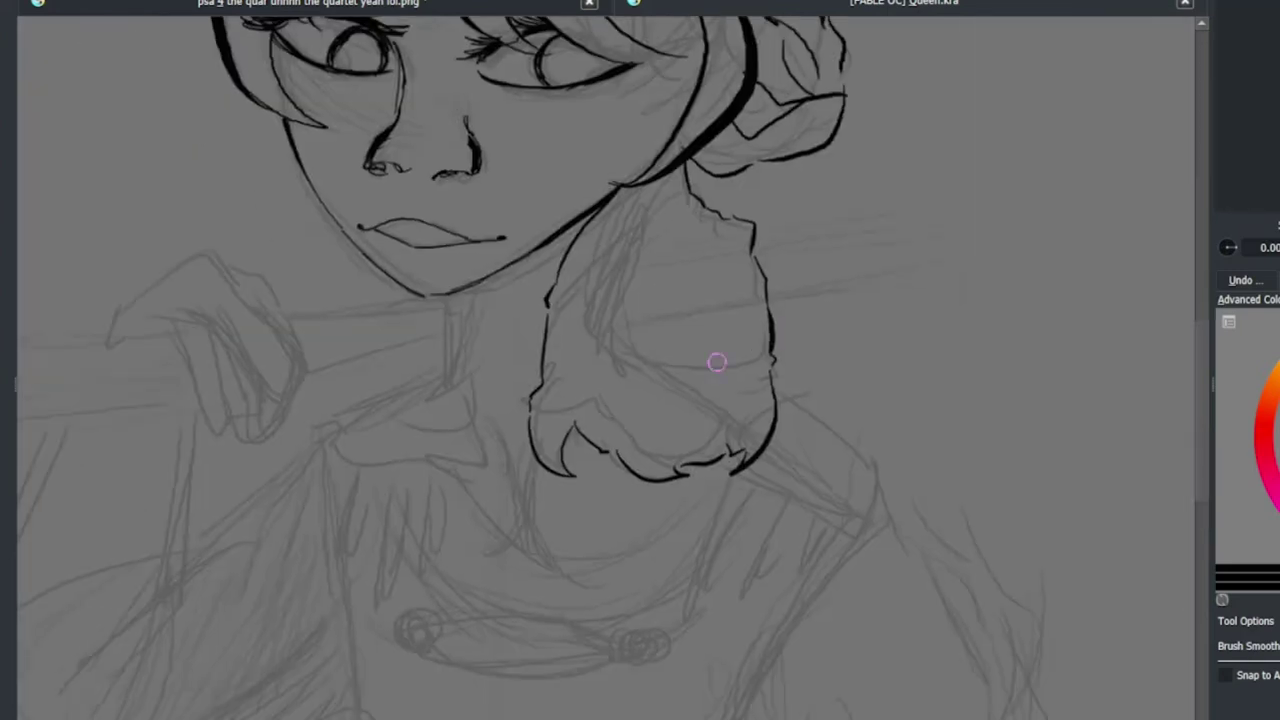
# - Ink the matching fur collar on the left side of the neck with a jagged lower edge
pyautogui.moveTo(378, 190); pyautogui.dragTo(322, 380)
pyautogui.moveTo(468, 228); pyautogui.dragTo(500, 366)
pyautogui.moveTo(349, 386); pyautogui.dragTo(506, 350)
pyautogui.moveTo(554, 573)
pyautogui.mouseDown()
pyautogui.moveTo(509, 448)
pyautogui.moveTo(729, 271)
pyautogui.moveTo(675, 251)
pyautogui.mouseUp()
pyautogui.hotkey('ctrl', 'z')
# - Ink the right shoulder epaulette and the hanging fringe strands below both collar sides
pyautogui.moveTo(700, 170)
pyautogui.mouseDown()
pyautogui.moveTo(798, 262)
pyautogui.moveTo(755, 322)
pyautogui.mouseUp()
pyautogui.moveTo(605, 264); pyautogui.dragTo(745, 322)
pyautogui.moveTo(645, 287); pyautogui.dragTo(625, 405)
pyautogui.moveTo(615, 272); pyautogui.dragTo(570, 378)
pyautogui.moveTo(725, 317); pyautogui.dragTo(668, 422)
pyautogui.moveTo(352, 248); pyautogui.dragTo(342, 338)
pyautogui.hotkey('ctrl', 'z')
pyautogui.moveTo(386, 232); pyautogui.dragTo(406, 353)
pyautogui.hotkey('ctrl', 'z')
pyautogui.moveTo(297, 230); pyautogui.dragTo(302, 293)
pyautogui.moveTo(482, 165); pyautogui.dragTo(432, 195)
# - Ink two round buttons side by side on the jacket's chest, just below the hanging epaulette fringe
pyautogui.press('j')
pyautogui.press('b')
pyautogui.moveTo(368, 356); pyautogui.dragTo(362, 358)
pyautogui.hotkey('ctrl', 'z')
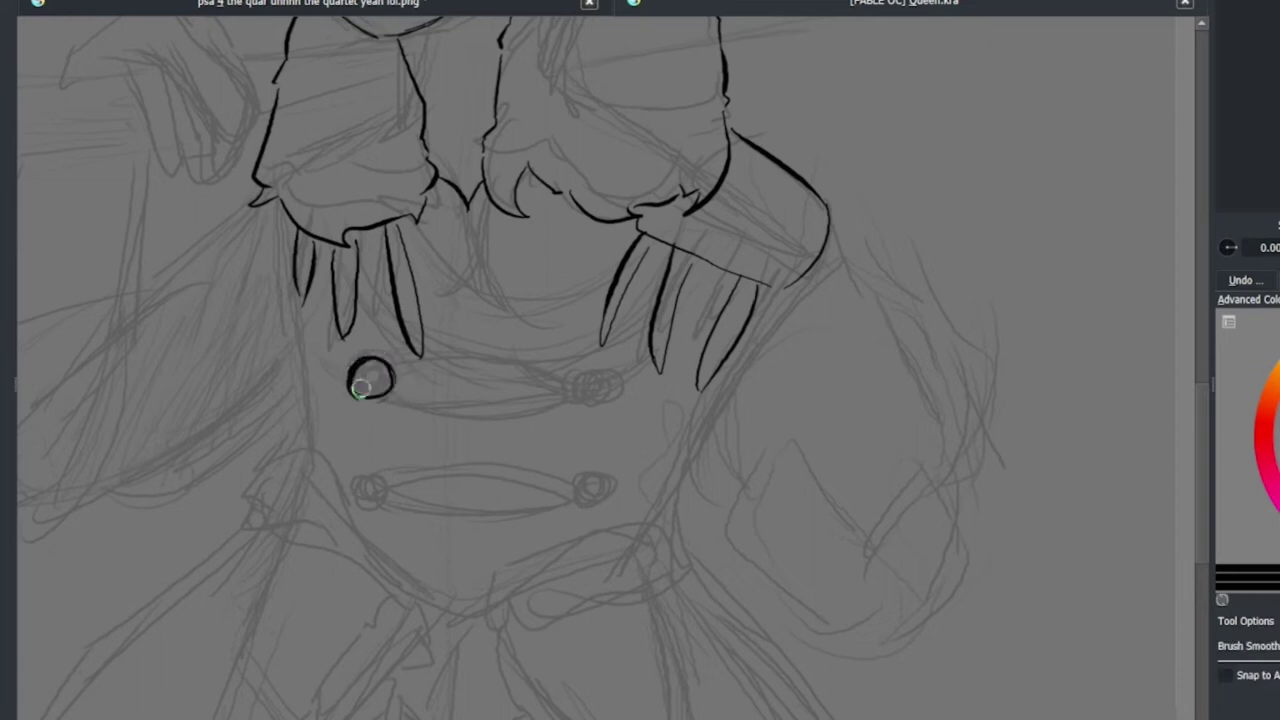
pyautogui.moveTo(590, 366); pyautogui.dragTo(586, 368)
# - Ink the two curved lines of the cord that joins the pair of chest buttons
pyautogui.moveTo(486, 380)
pyautogui.mouseDown()
pyautogui.moveTo(586, 489)
pyautogui.moveTo(586, 289)
pyautogui.moveTo(610, 300)
pyautogui.mouseUp()
pyautogui.press('4')
pyautogui.press('4')
pyautogui.press('4')
pyautogui.press('4')
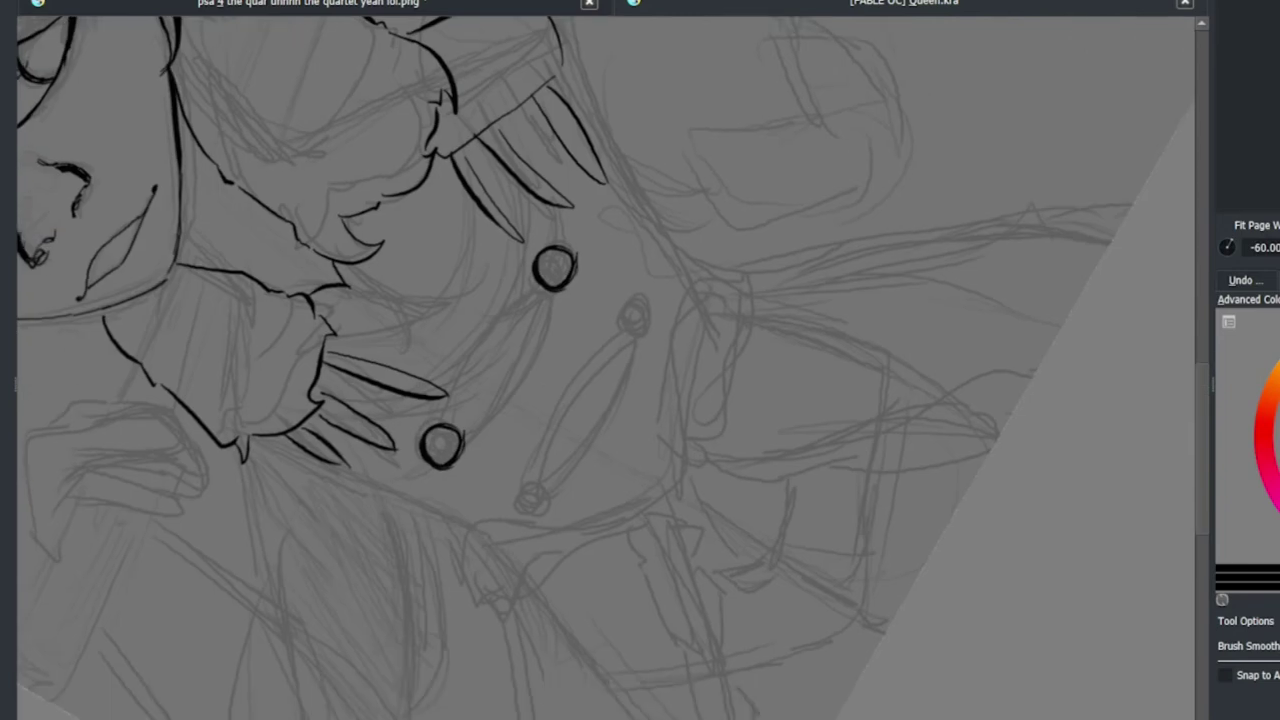
pyautogui.moveTo(595, 340); pyautogui.dragTo(530, 440)
pyautogui.hotkey('ctrl', 'z')
pyautogui.moveTo(445, 425); pyautogui.dragTo(545, 285)
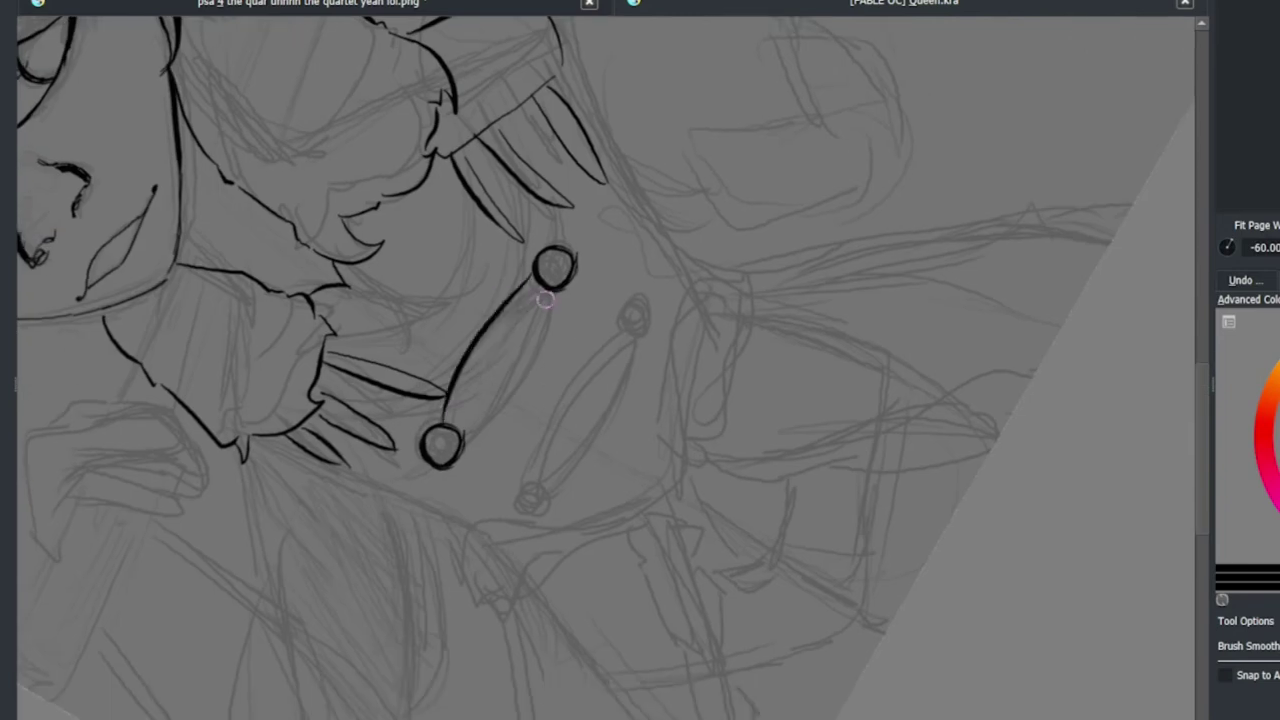
pyautogui.moveTo(445, 420); pyautogui.dragTo(545, 295)
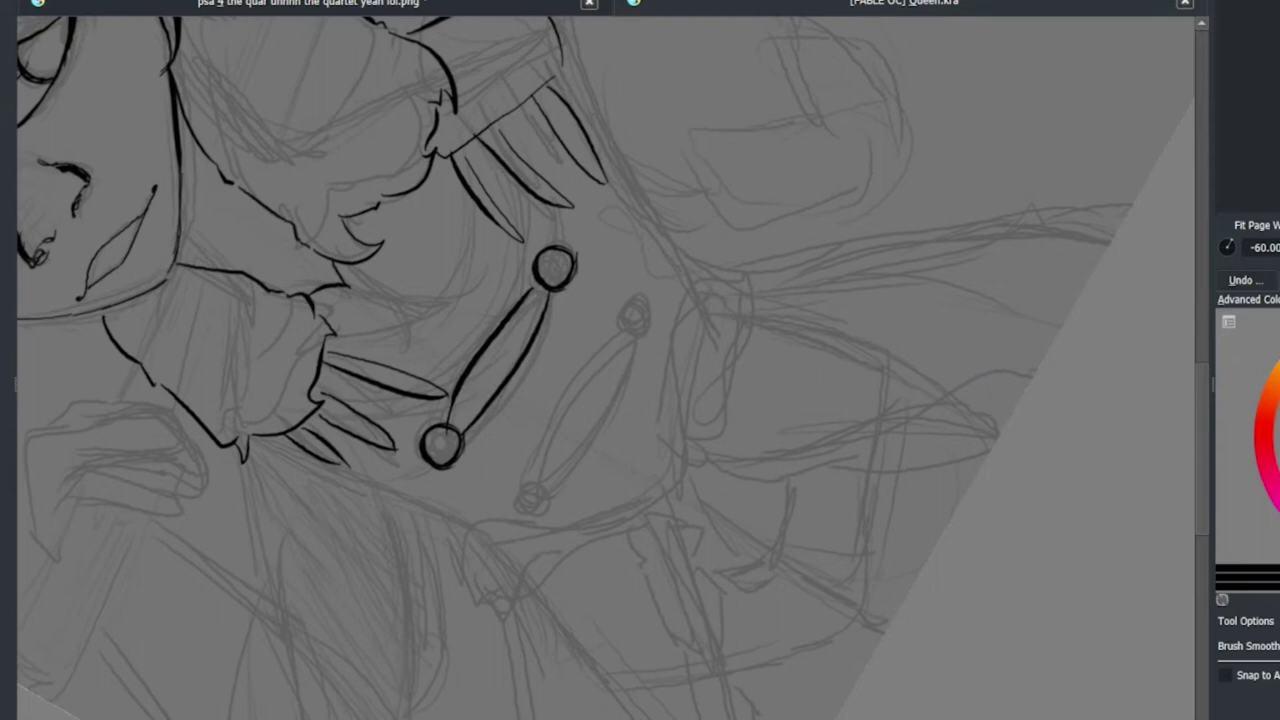
# - Paste a copy of the inked button-and-cord fastening and place it directly below the first as a second row
pyautogui.press('2')
pyautogui.press('5')
pyautogui.scroll(3, 660, 593)
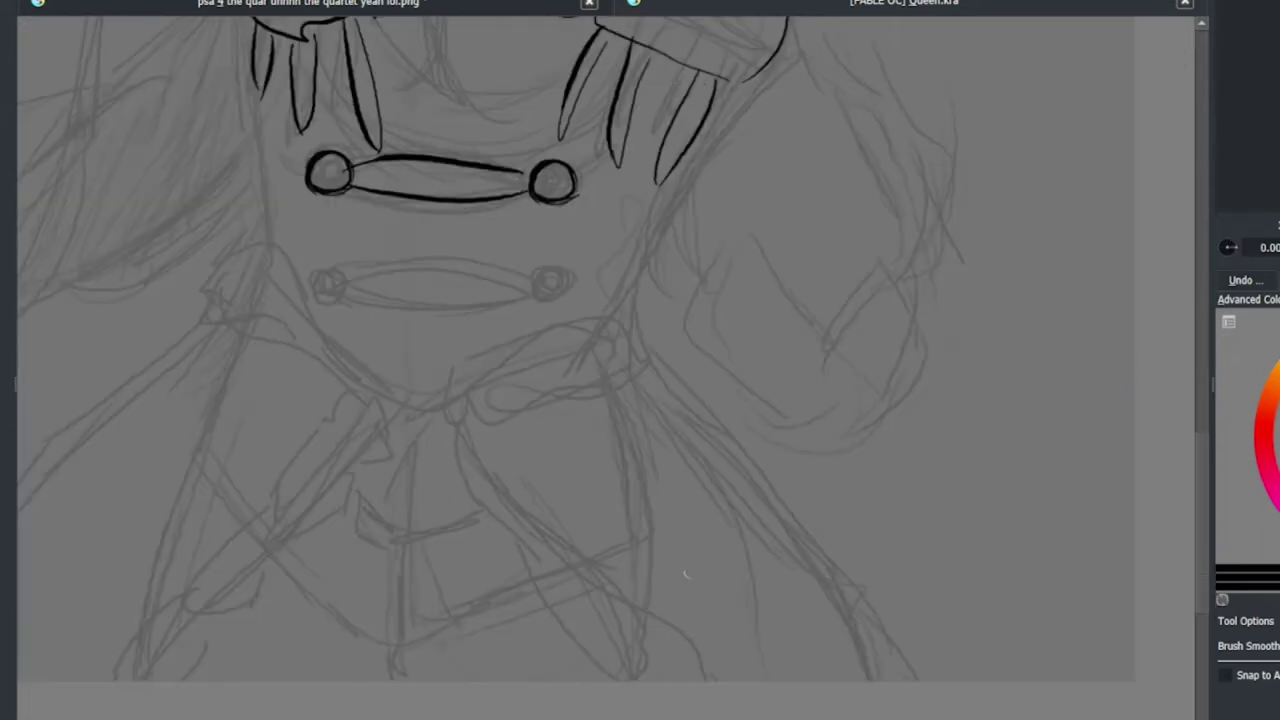
pyautogui.hotkey('ctrl', 'v')
pyautogui.scroll(-4, 1074, 403)
pyautogui.scroll(4, 617, 343)
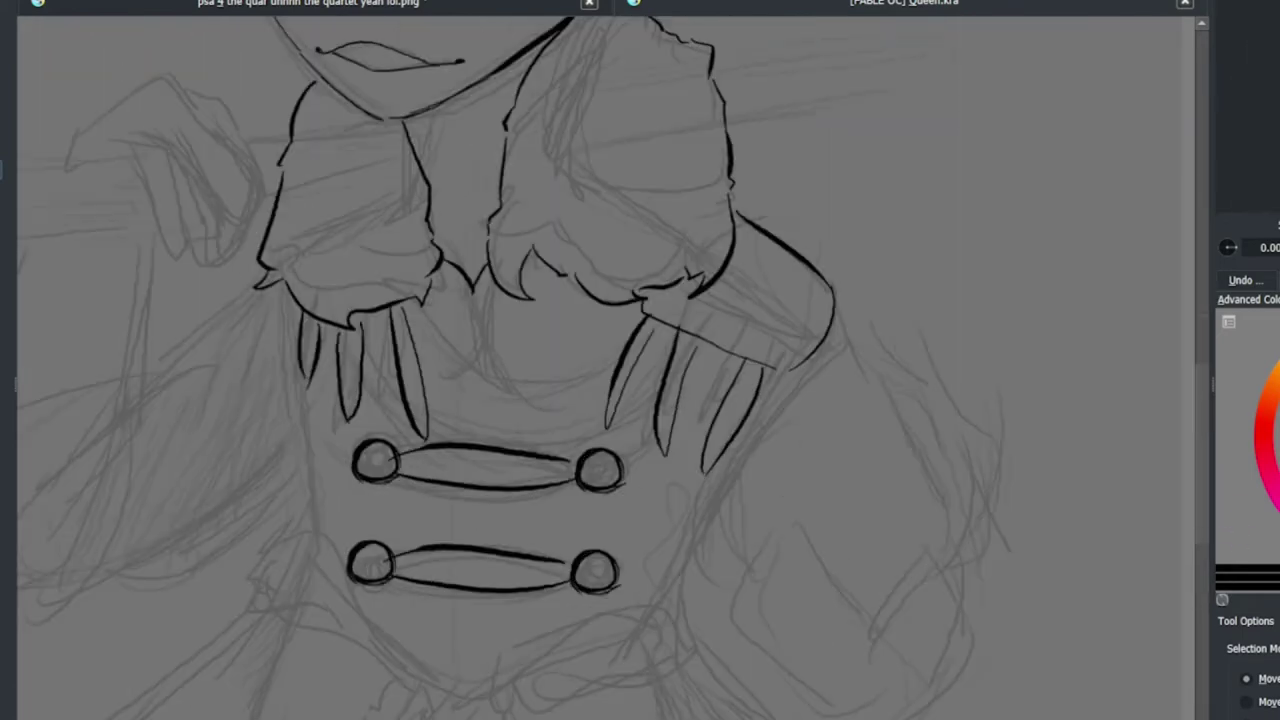
# - Ink the jacket's vertical centre seam, the neckline crease and the thin fold lines between the two fastenings
pyautogui.press('b')
pyautogui.moveTo(471, 289)
pyautogui.mouseDown()
pyautogui.moveTo(467, 425)
pyautogui.moveTo(572, 368)
pyautogui.mouseUp()
pyautogui.scroll(-5, 1000, 395)
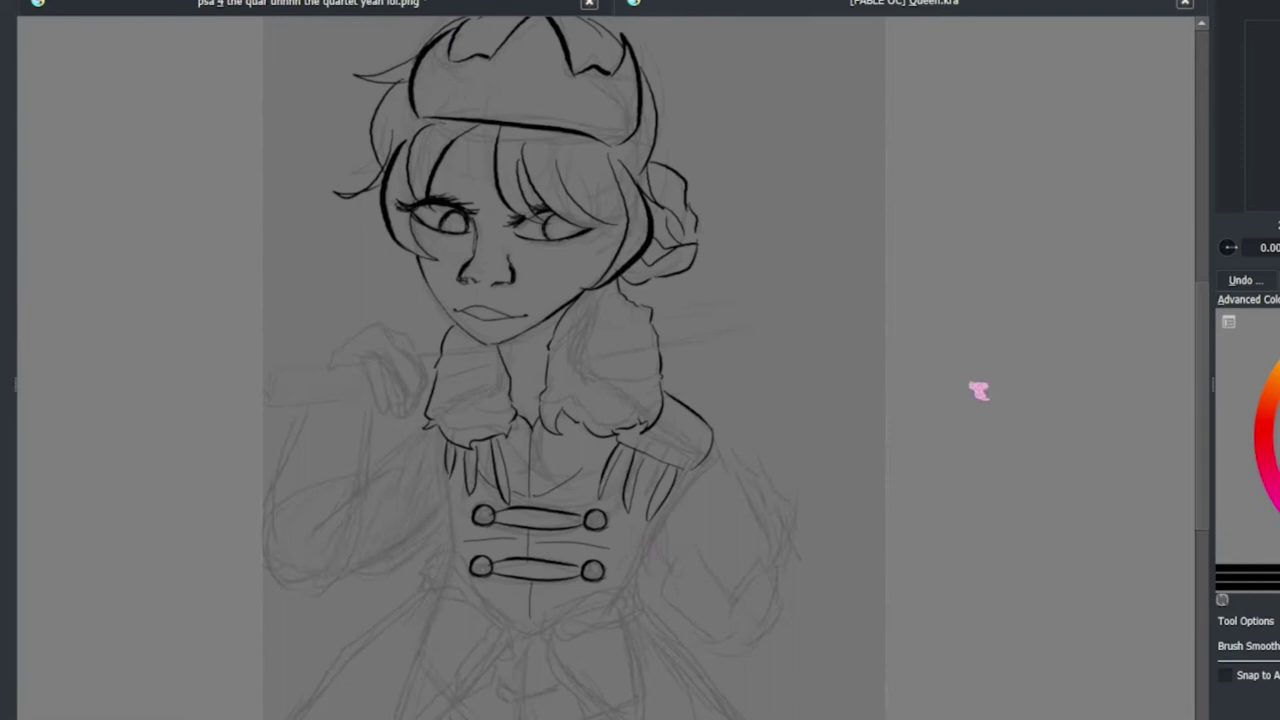
pyautogui.scroll(3, 986, 393)
pyautogui.moveTo(445, 418); pyautogui.dragTo(562, 538)
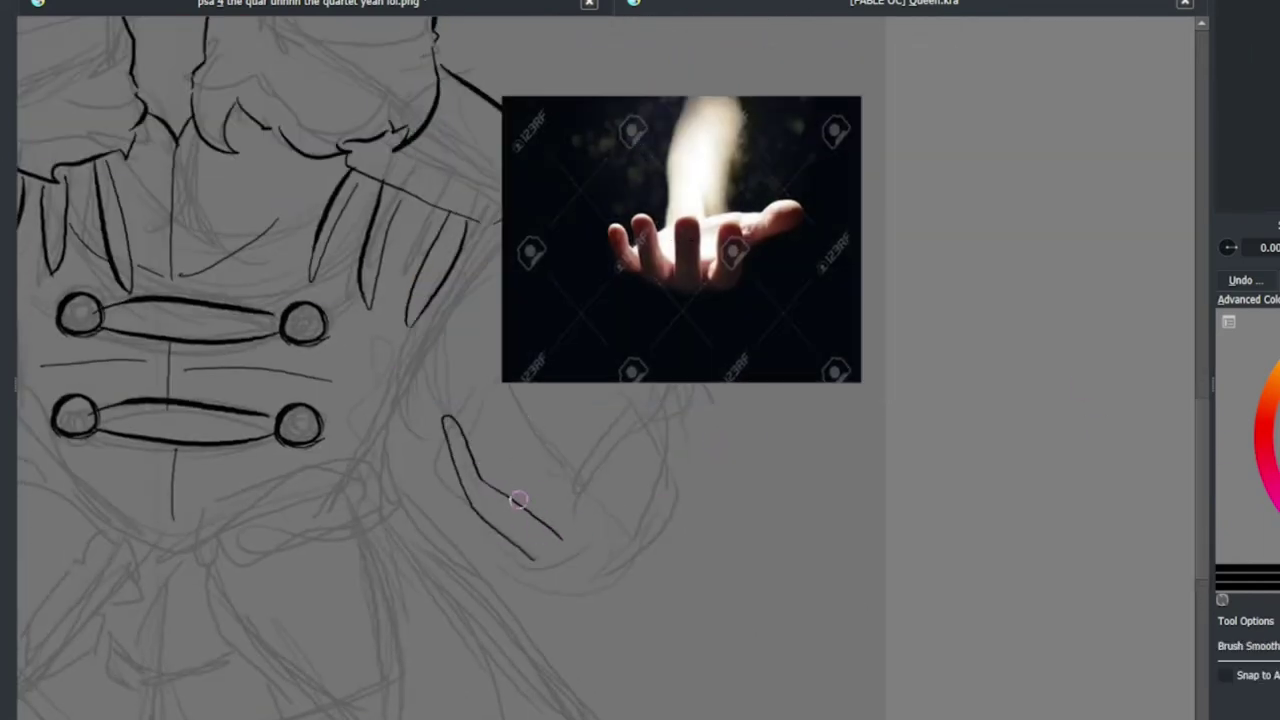
pyautogui.moveTo(540, 395); pyautogui.dragTo(569, 517)
pyautogui.hotkey('ctrl', 'z')
pyautogui.hotkey('ctrl', 'z')
pyautogui.moveTo(543, 503); pyautogui.dragTo(569, 506)
pyautogui.hotkey('ctrl', 'z')
# - Ink the upright pointed fingers of the open hand beside the waist, following the hand reference photo
pyautogui.moveTo(540, 410)
pyautogui.mouseDown()
pyautogui.moveTo(547, 545)
pyautogui.moveTo(560, 410)
pyautogui.mouseUp()
pyautogui.moveTo(472, 405)
pyautogui.mouseDown()
pyautogui.moveTo(484, 540)
pyautogui.moveTo(511, 531)
pyautogui.mouseUp()
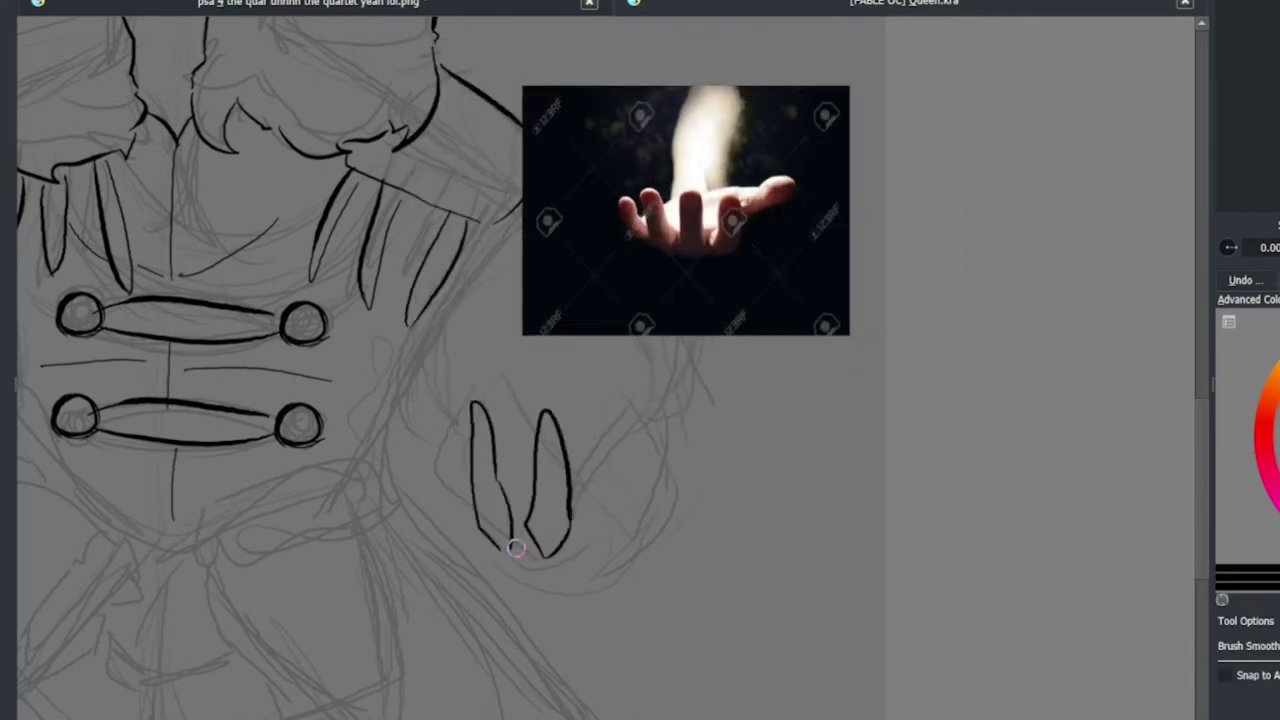
pyautogui.hotkey('ctrl', 'z')
pyautogui.moveTo(458, 440)
pyautogui.mouseDown()
pyautogui.moveTo(470, 505)
pyautogui.moveTo(508, 548)
pyautogui.mouseUp()
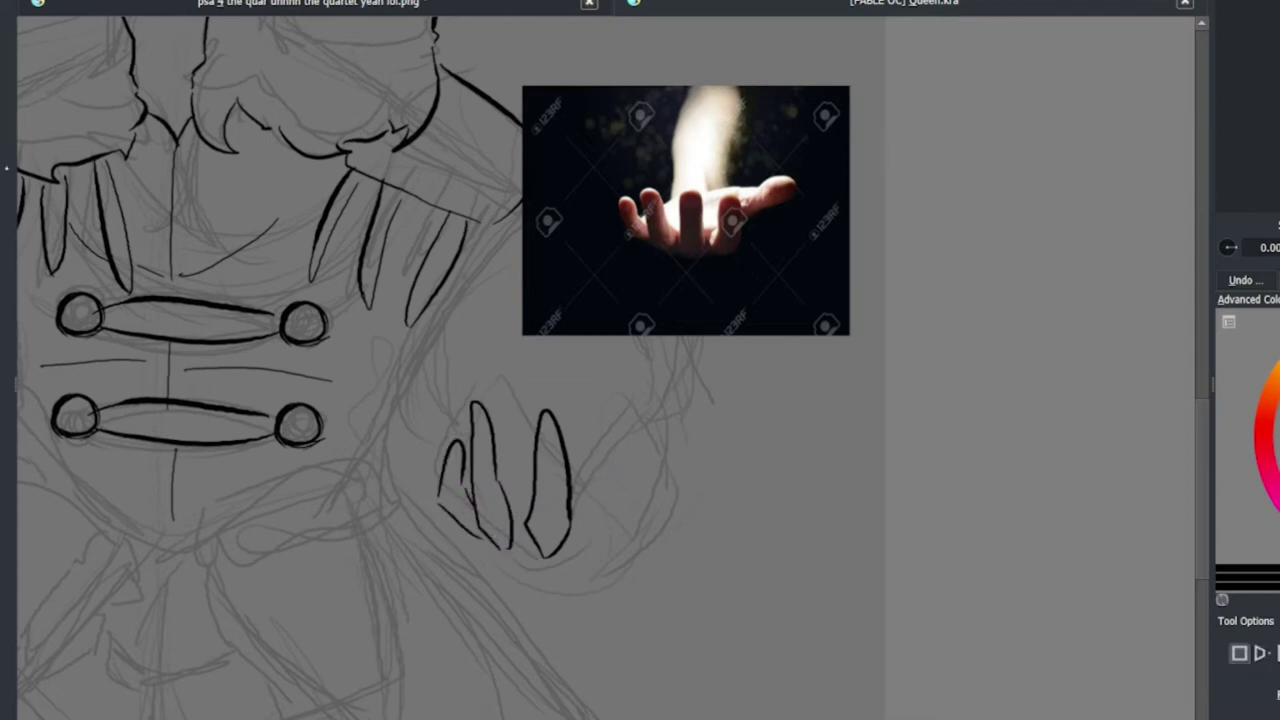
pyautogui.moveTo(589, 521); pyautogui.dragTo(600, 527)
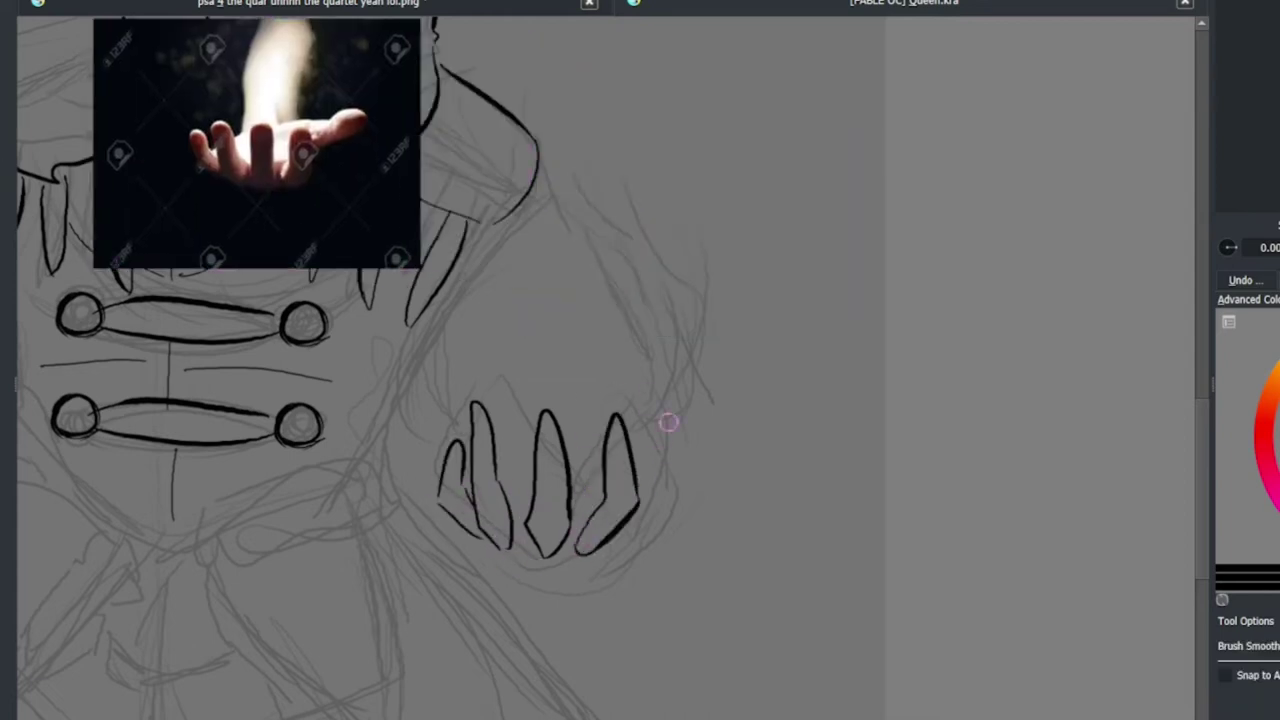
pyautogui.hotkey('ctrl', 'z')
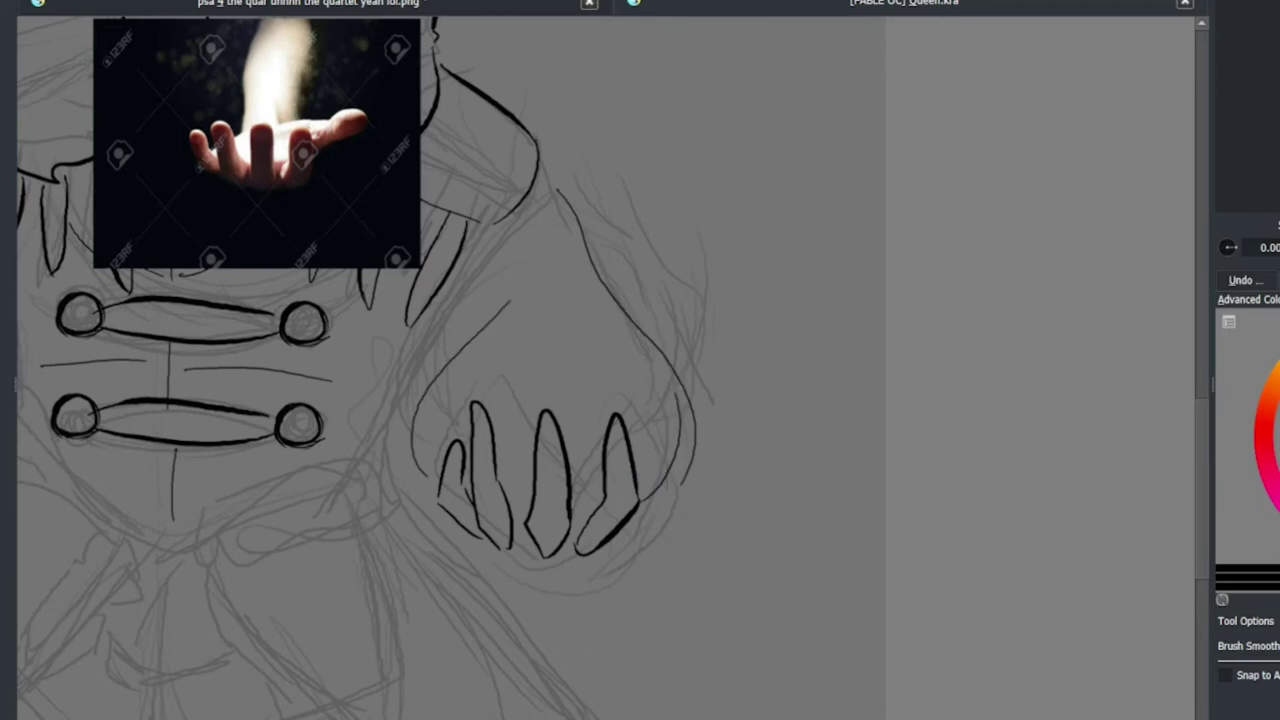
pyautogui.press('-')
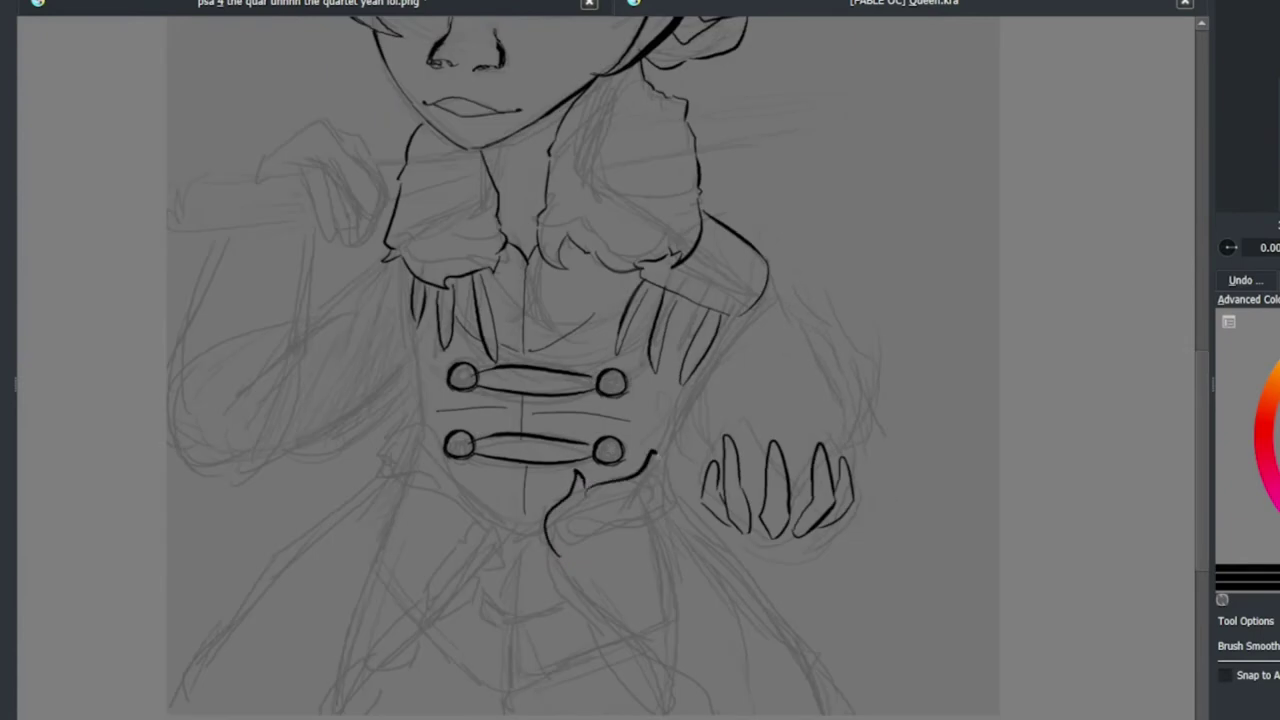
# - Ink the jagged fur trim around both sides of the waist, with pointed tufts along its edges
pyautogui.moveTo(655, 455); pyautogui.dragTo(610, 590)
pyautogui.moveTo(410, 410); pyautogui.dragTo(360, 490)
pyautogui.moveTo(430, 460); pyautogui.dragTo(520, 520)
pyautogui.moveTo(355, 495); pyautogui.dragTo(520, 550)
pyautogui.moveTo(576, 366); pyautogui.dragTo(562, 316)
# - Ink the outer and inner edges of the flared skirt on both sides, from the waist fur to the canvas bottom
pyautogui.moveTo(553, 528)
pyautogui.mouseDown()
pyautogui.moveTo(650, 600)
pyautogui.moveTo(690, 660)
pyautogui.mouseUp()
pyautogui.moveTo(690, 472); pyautogui.dragTo(830, 662)
pyautogui.hotkey('ctrl', 'z')
pyautogui.hotkey('ctrl', 'z')
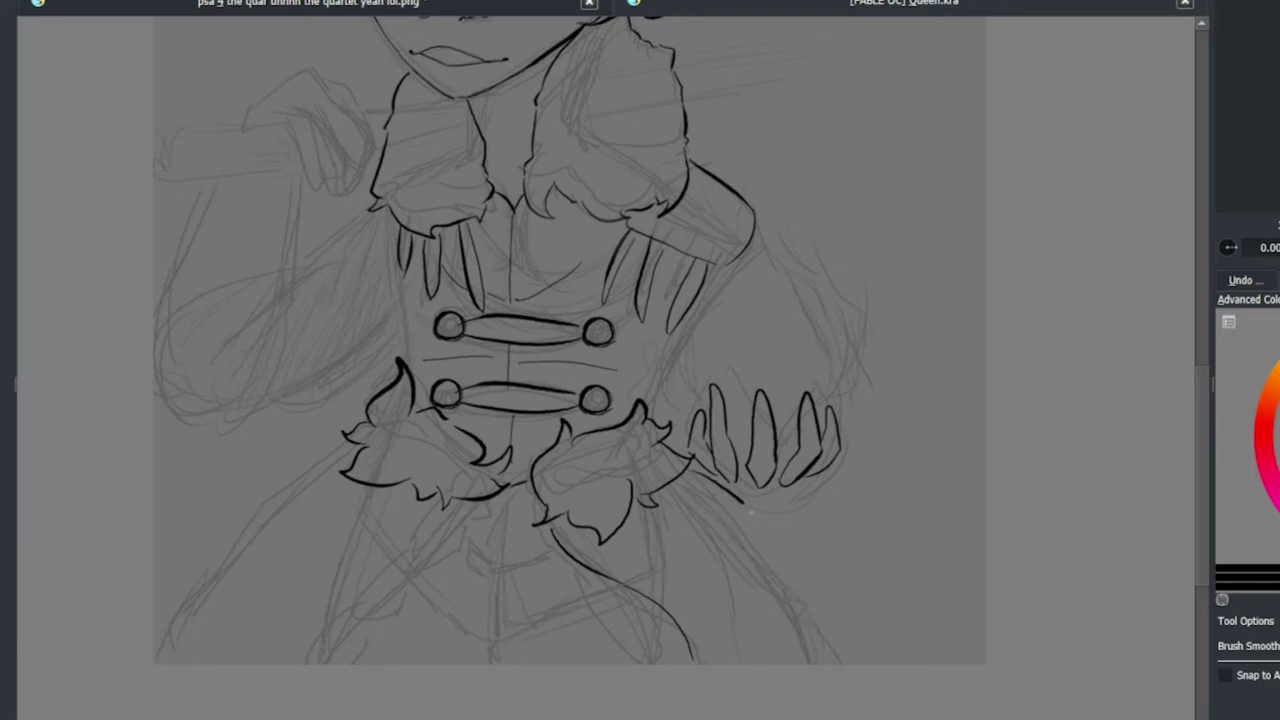
pyautogui.moveTo(340, 460); pyautogui.dragTo(156, 664)
pyautogui.moveTo(472, 500); pyautogui.dragTo(330, 664)
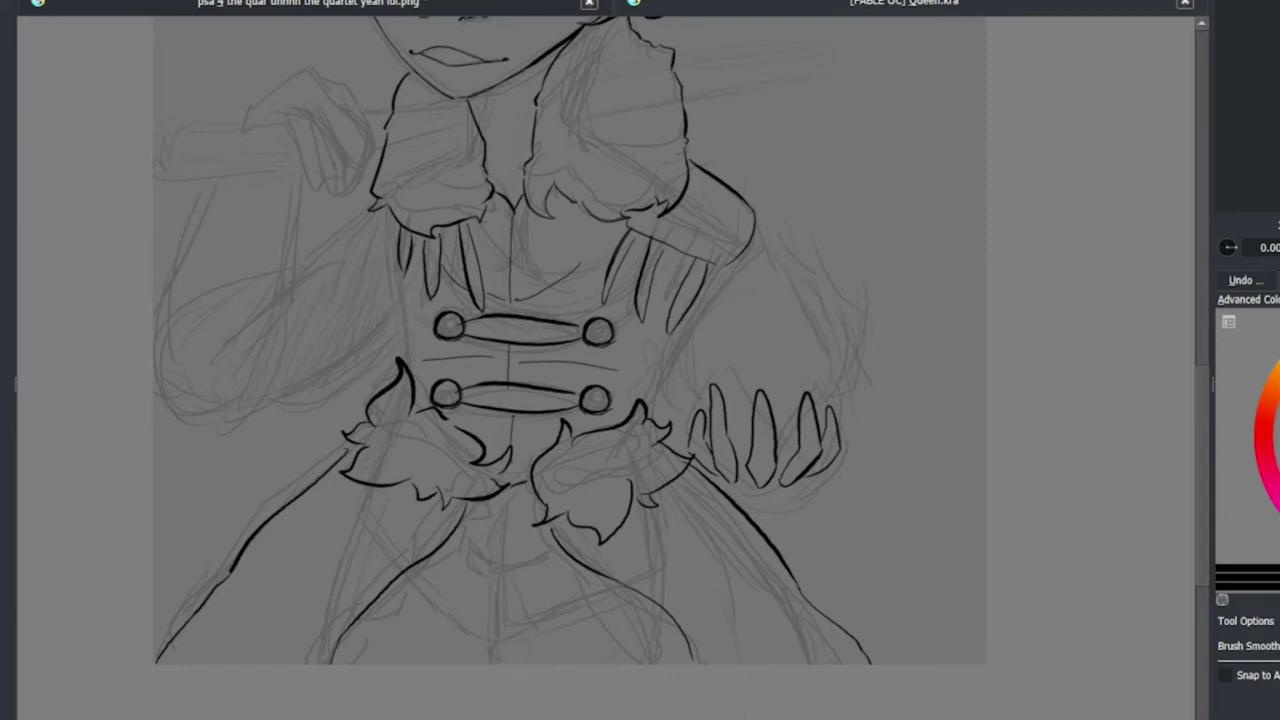
# - Ink the raised hand beside the left collar, with its bent knuckles and curled fingers
pyautogui.scroll(-3, 203, 268)
pyautogui.scroll(3, 203, 268)
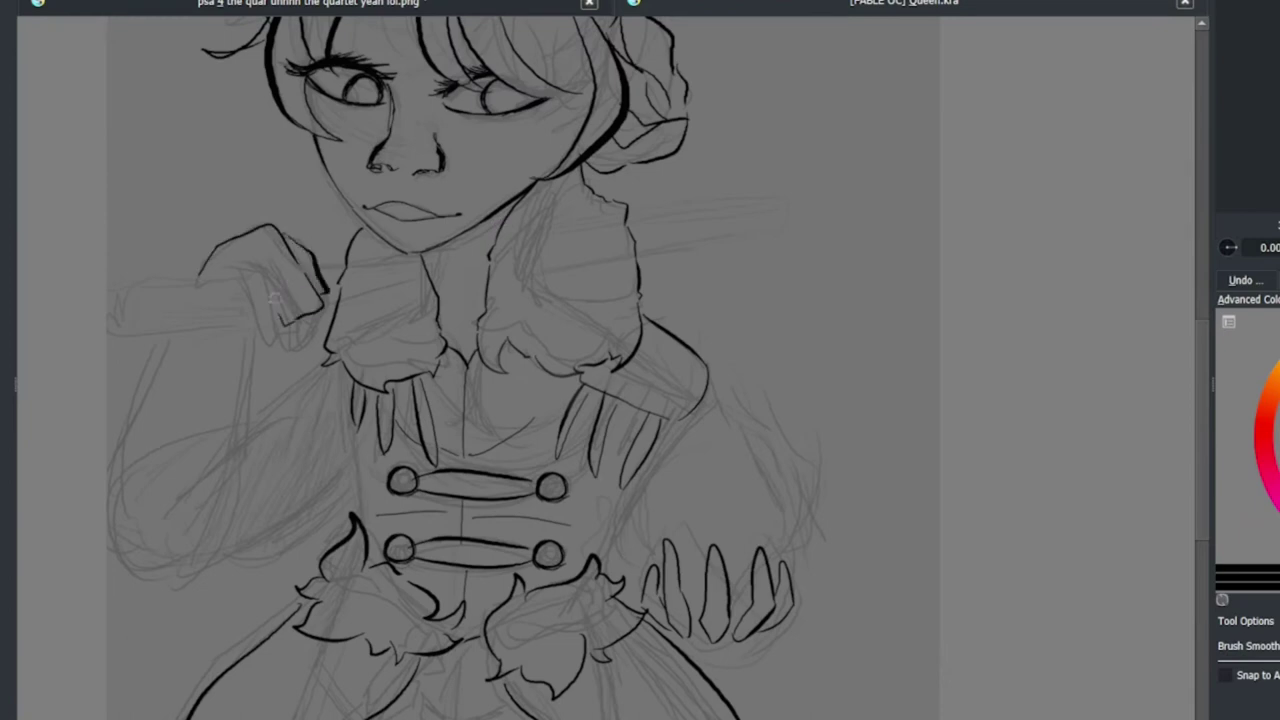
pyautogui.scroll(-3, 197, 283)
pyautogui.scroll(3, 210, 286)
pyautogui.moveTo(250, 325); pyautogui.dragTo(218, 290)
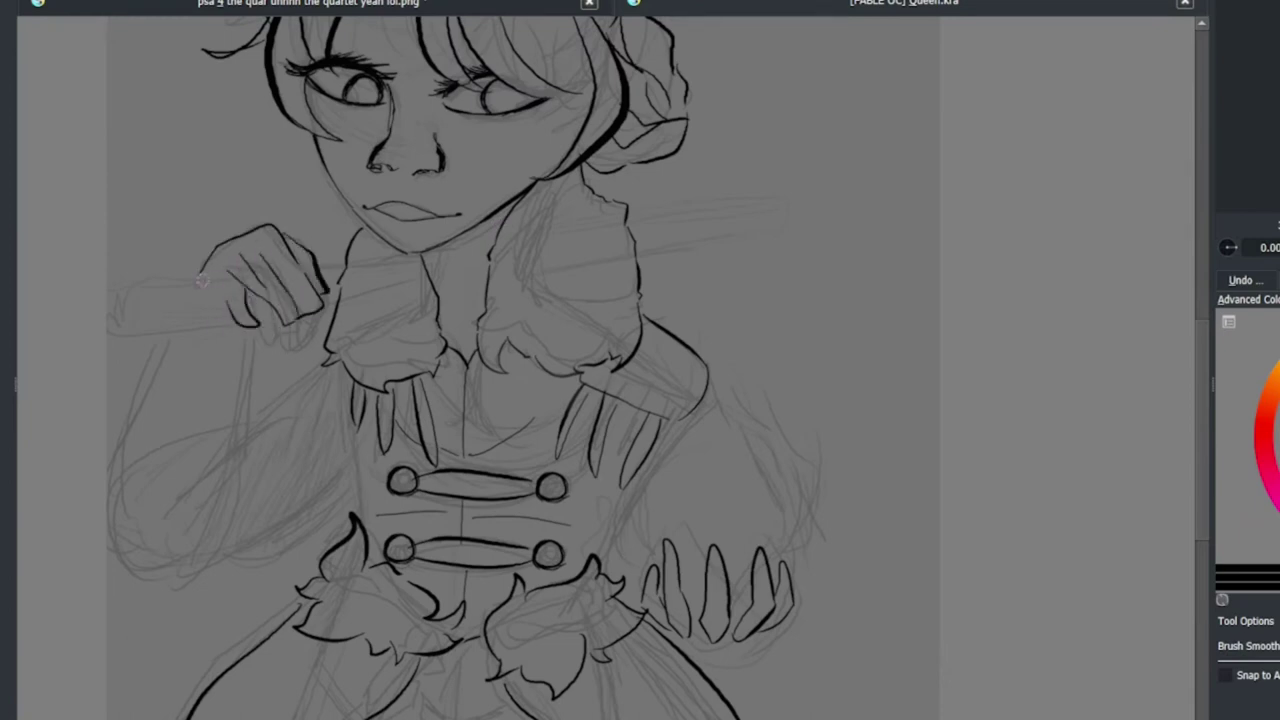
# - Ink the sword's curved crossguard and crosshatched grip around the raised hand, using the sword reference image
pyautogui.scroll(-3, 520, 360)
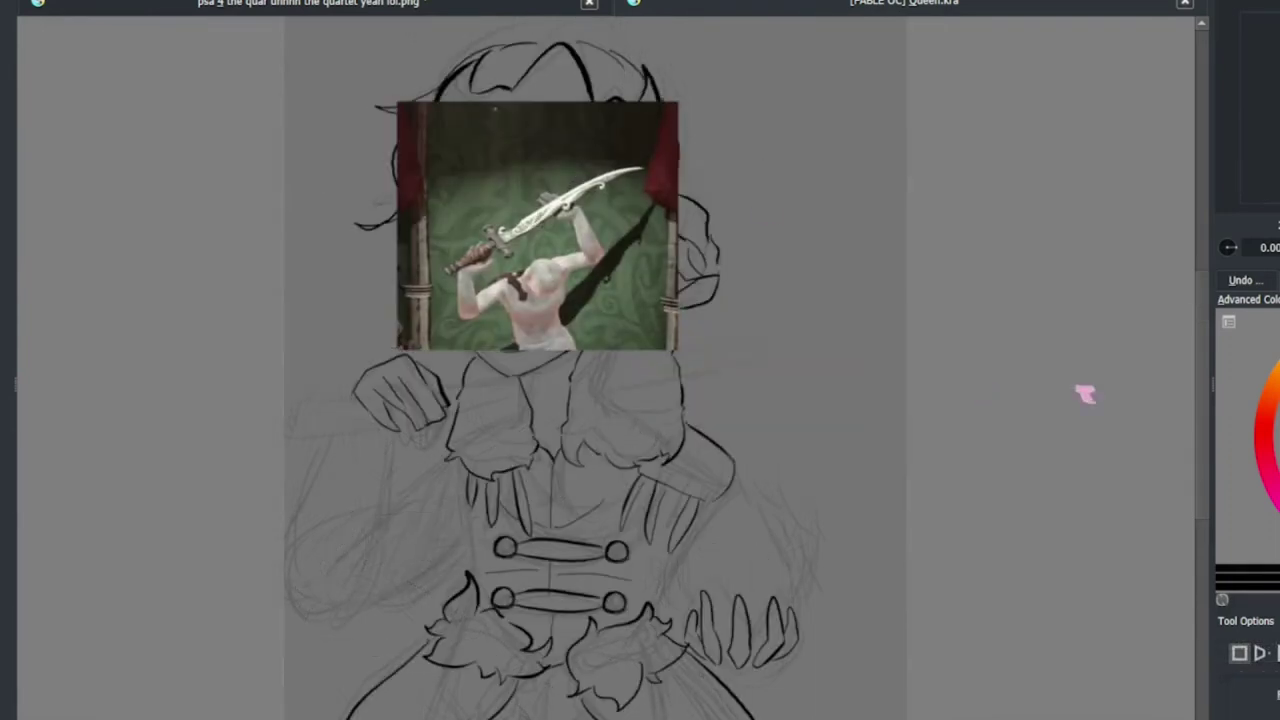
pyautogui.press('b')
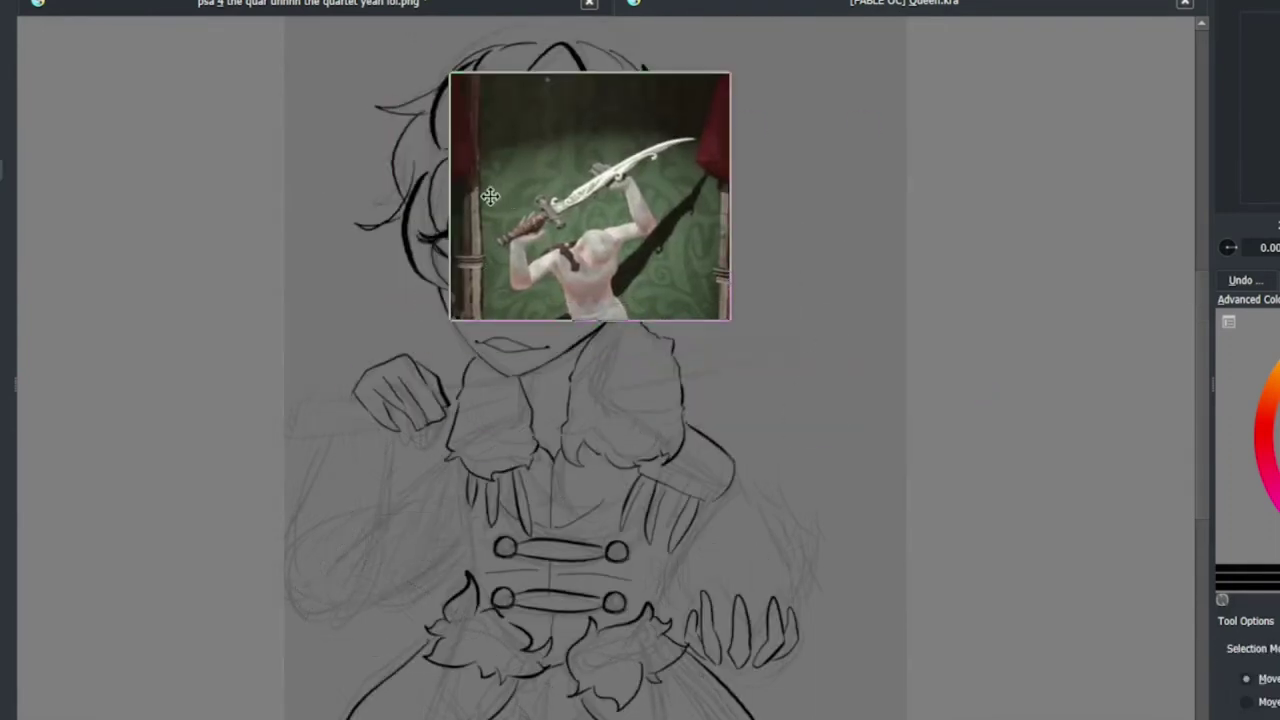
pyautogui.hotkey('ctrl', 'z')
pyautogui.moveTo(416, 350); pyautogui.dragTo(447, 378)
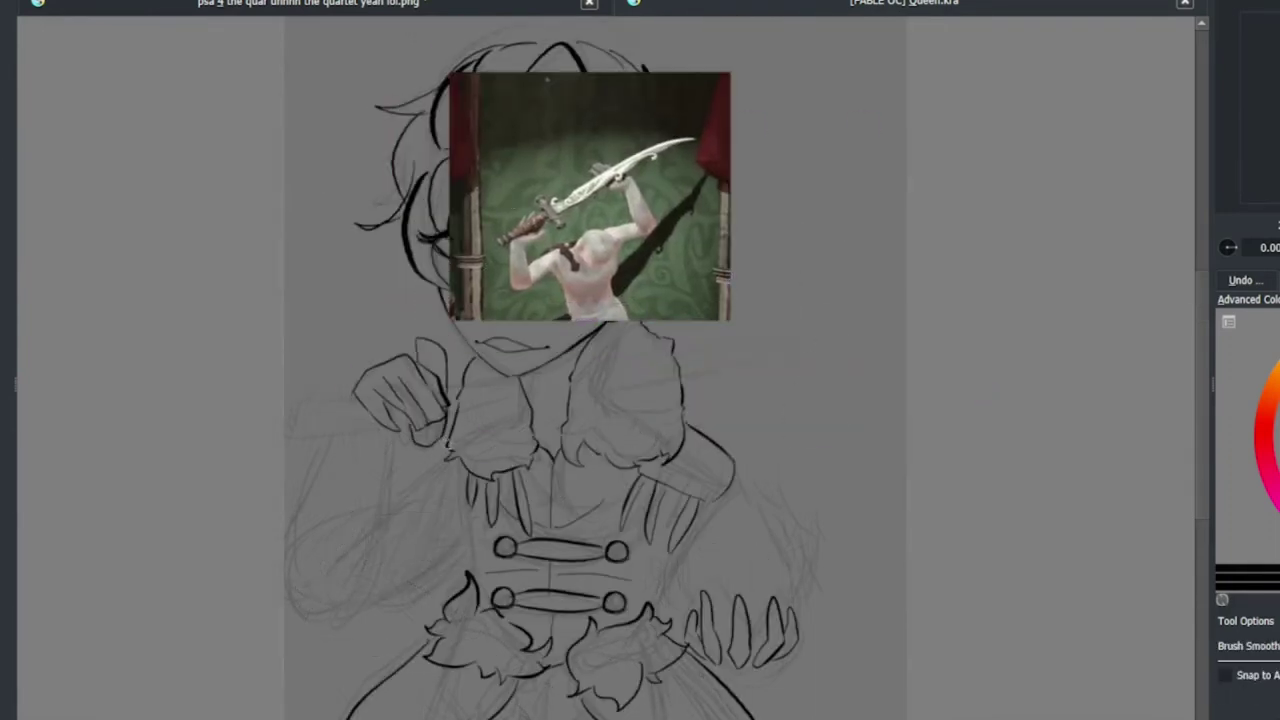
pyautogui.moveTo(368, 410); pyautogui.dragTo(289, 424)
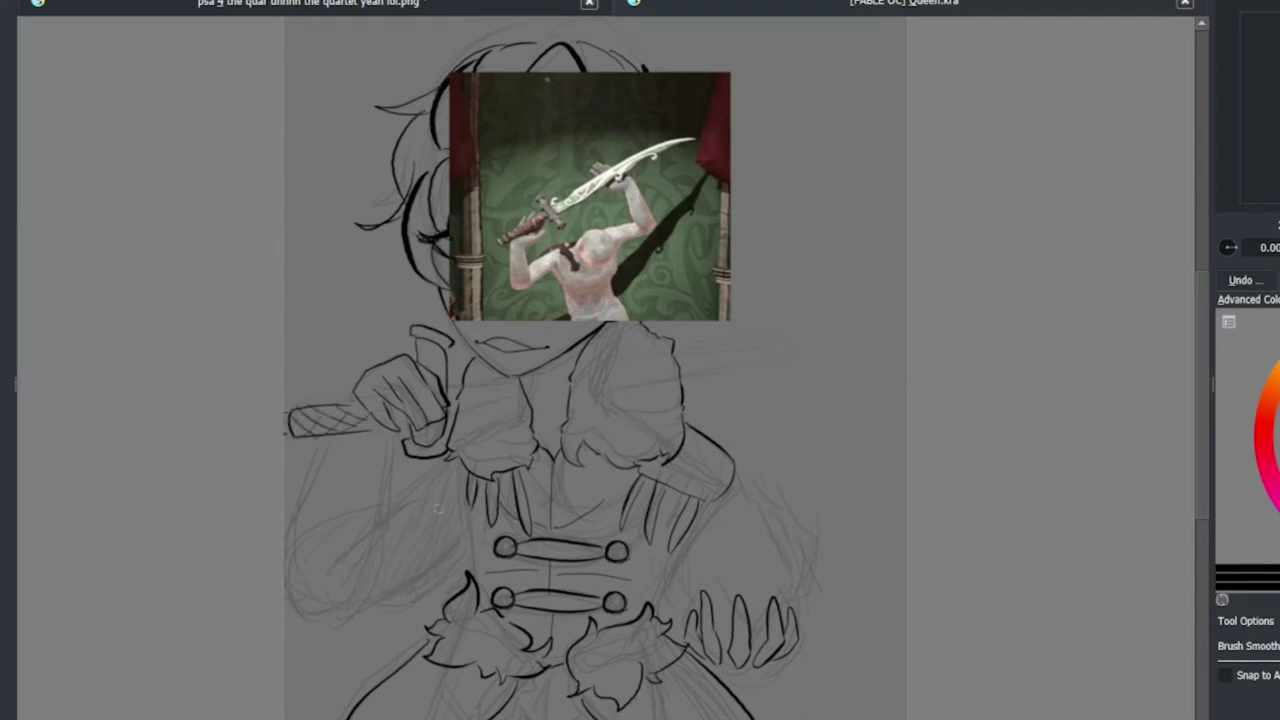
# - Ink the curved sword blade extending from behind the right fur collar to an upturned point
pyautogui.moveTo(660, 333); pyautogui.dragTo(876, 356)
pyautogui.hotkey('ctrl', 'z')
pyautogui.moveTo(680, 355); pyautogui.dragTo(795, 347)
pyautogui.moveTo(738, 326); pyautogui.dragTo(852, 323)
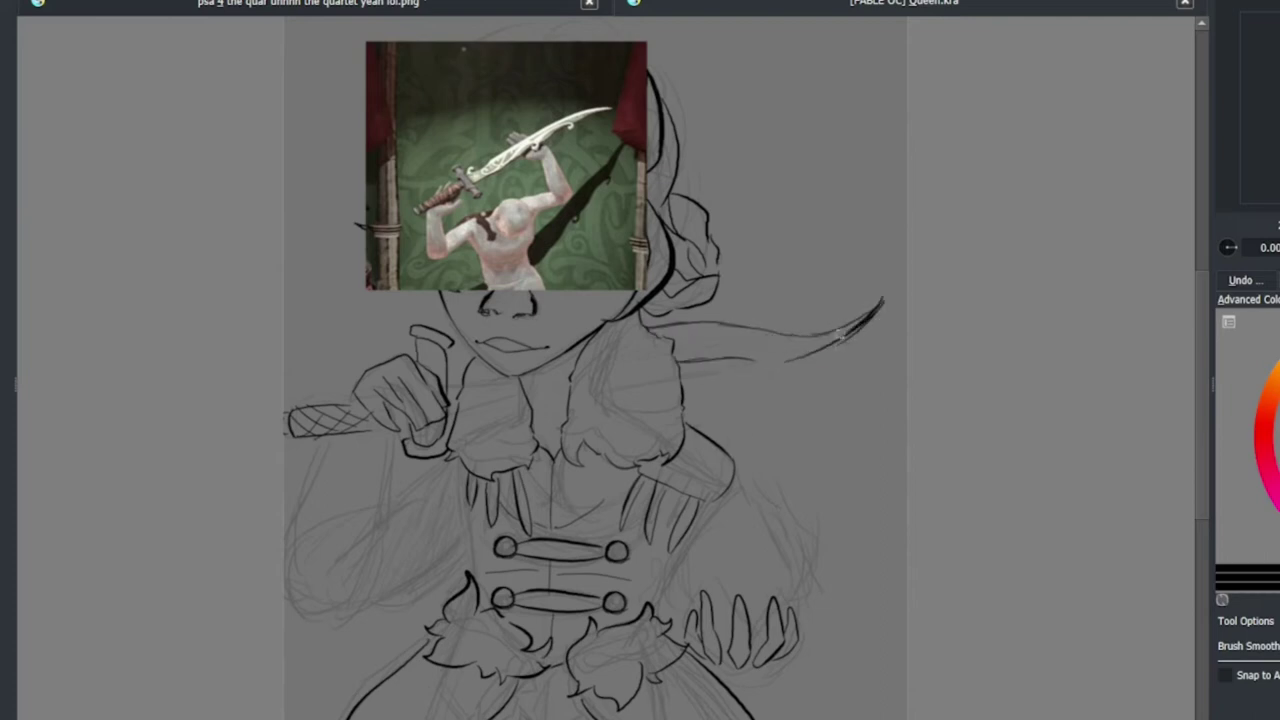
pyautogui.moveTo(740, 176)
pyautogui.mouseDown()
pyautogui.moveTo(812, 190)
pyautogui.moveTo(836, 256)
pyautogui.moveTo(820, 296)
pyautogui.mouseUp()
pyautogui.moveTo(752, 185)
pyautogui.mouseDown()
pyautogui.moveTo(806, 286)
pyautogui.moveTo(850, 250)
pyautogui.mouseUp()
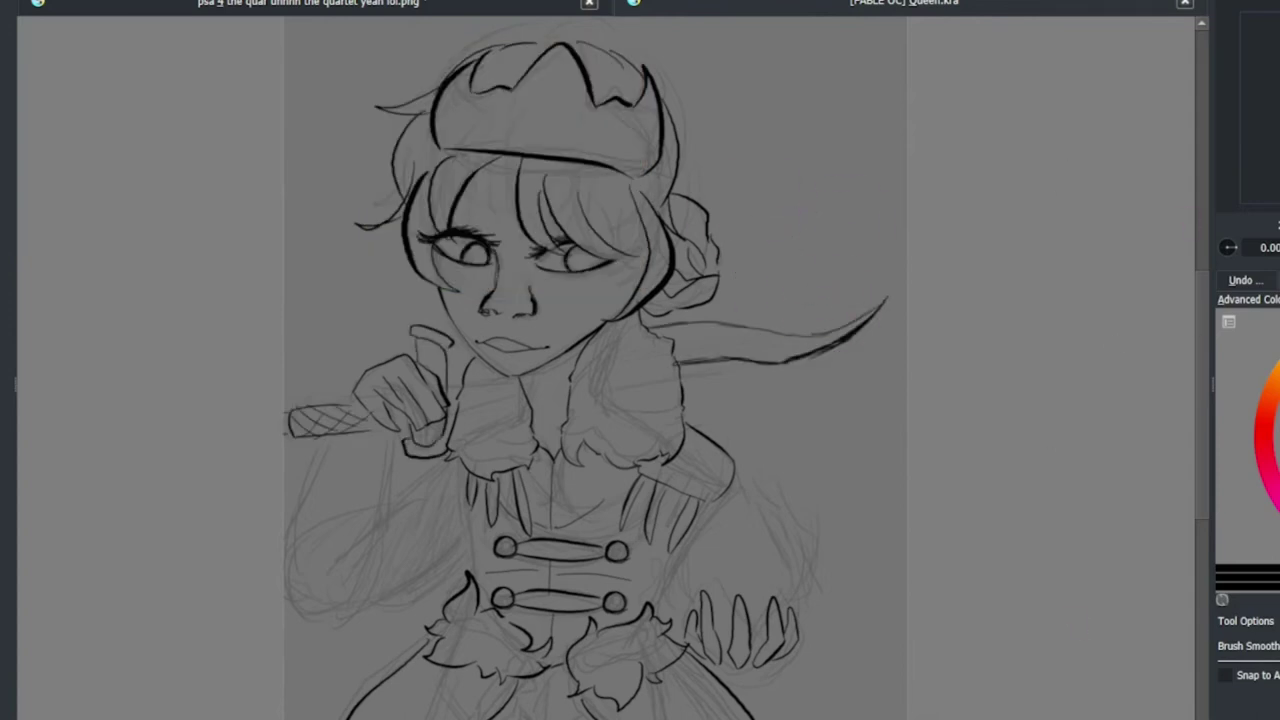
# - Outline the shadow under the chin and fill it with solid black across the neck
pyautogui.scroll(5, 487, 480)
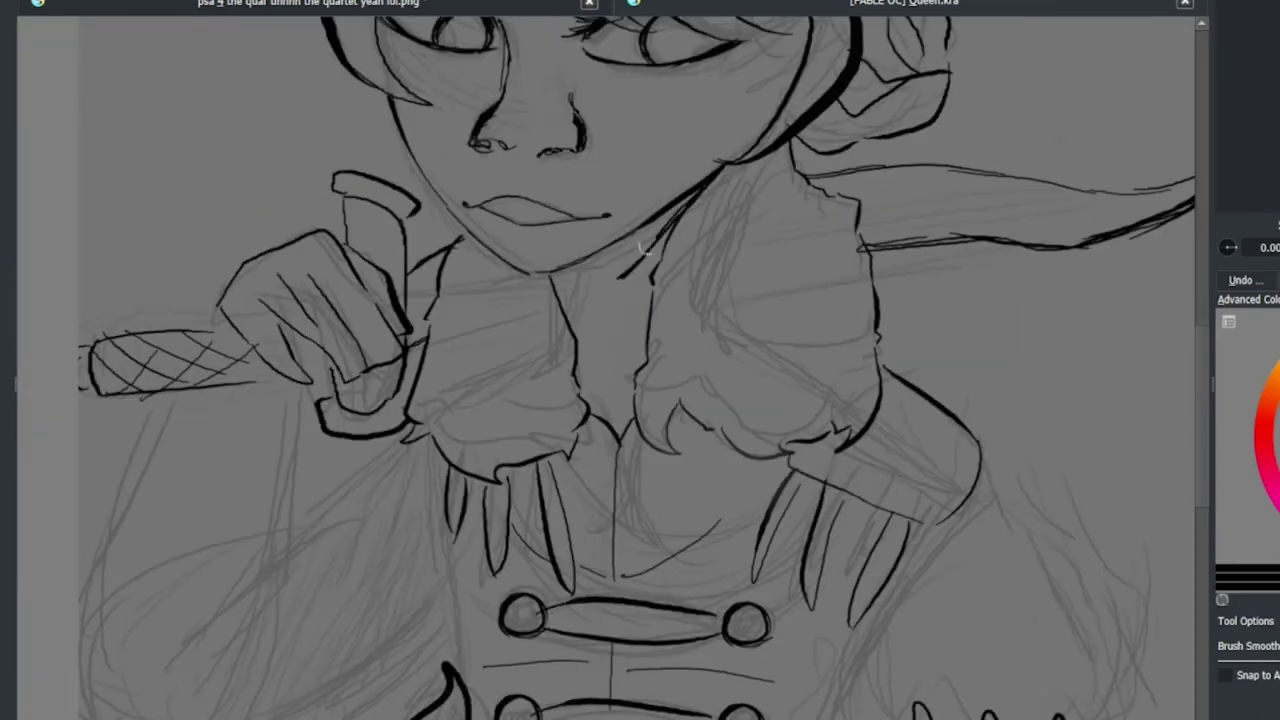
pyautogui.moveTo(565, 305)
pyautogui.mouseDown()
pyautogui.moveTo(645, 275)
pyautogui.moveTo(632, 279)
pyautogui.mouseUp()
pyautogui.moveTo(665, 230)
pyautogui.mouseDown()
pyautogui.moveTo(580, 270)
pyautogui.moveTo(591, 286)
pyautogui.mouseUp()
pyautogui.scroll(1, 591, 286)
pyautogui.scroll(-4, 591, 286)
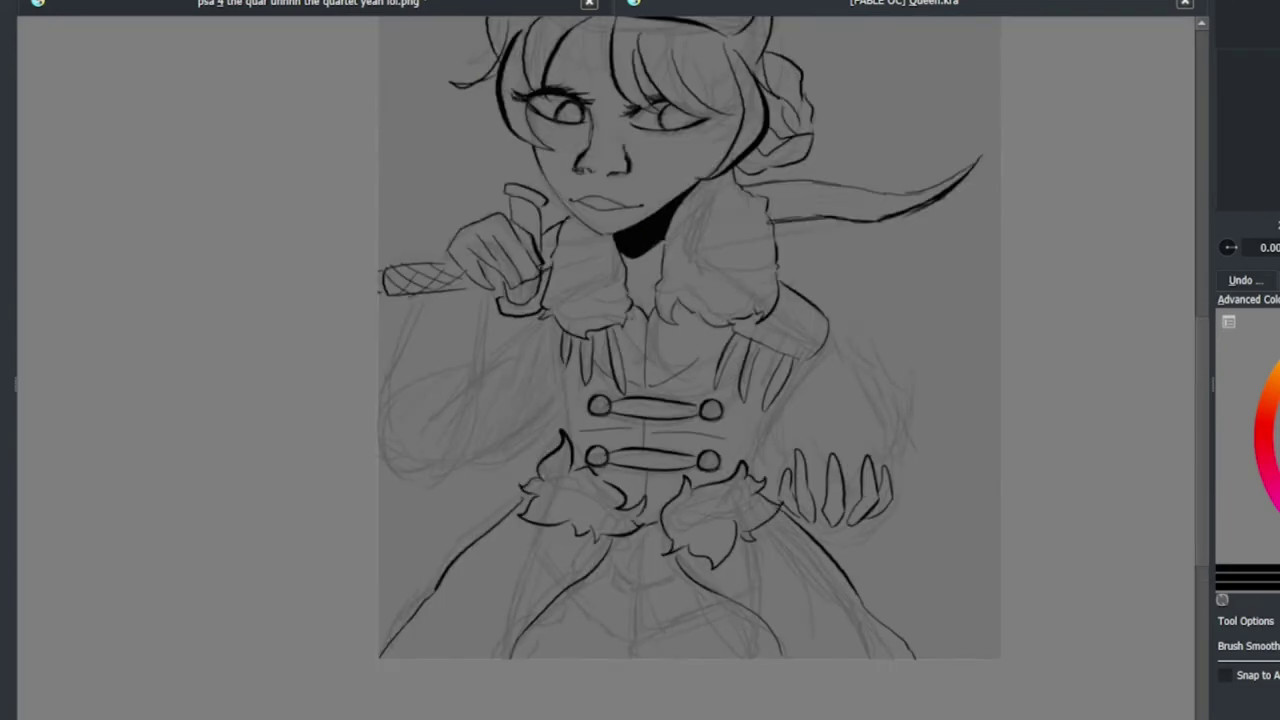
# - Ink the raised arm's ruffled cuff and bent sleeve down to the elbow and back to the torso
pyautogui.scroll(2, 790, 345)
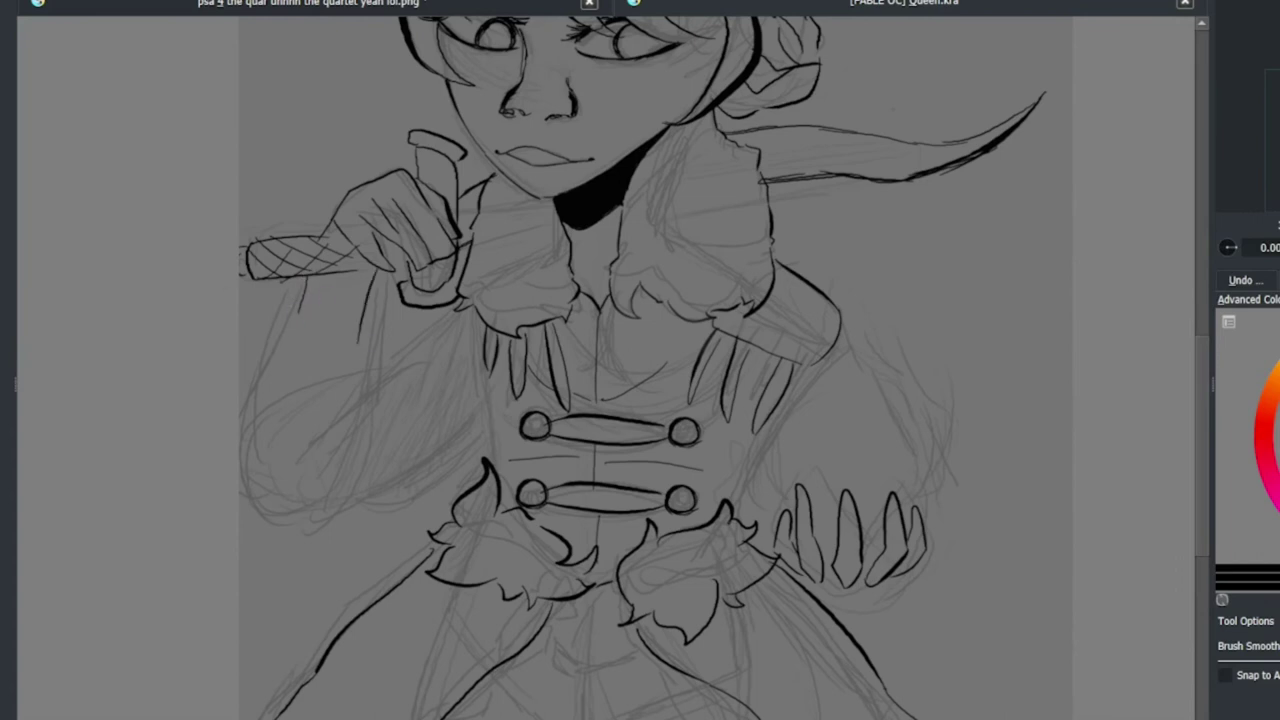
pyautogui.moveTo(287, 300); pyautogui.dragTo(380, 340)
pyautogui.moveTo(246, 308); pyautogui.dragTo(285, 290)
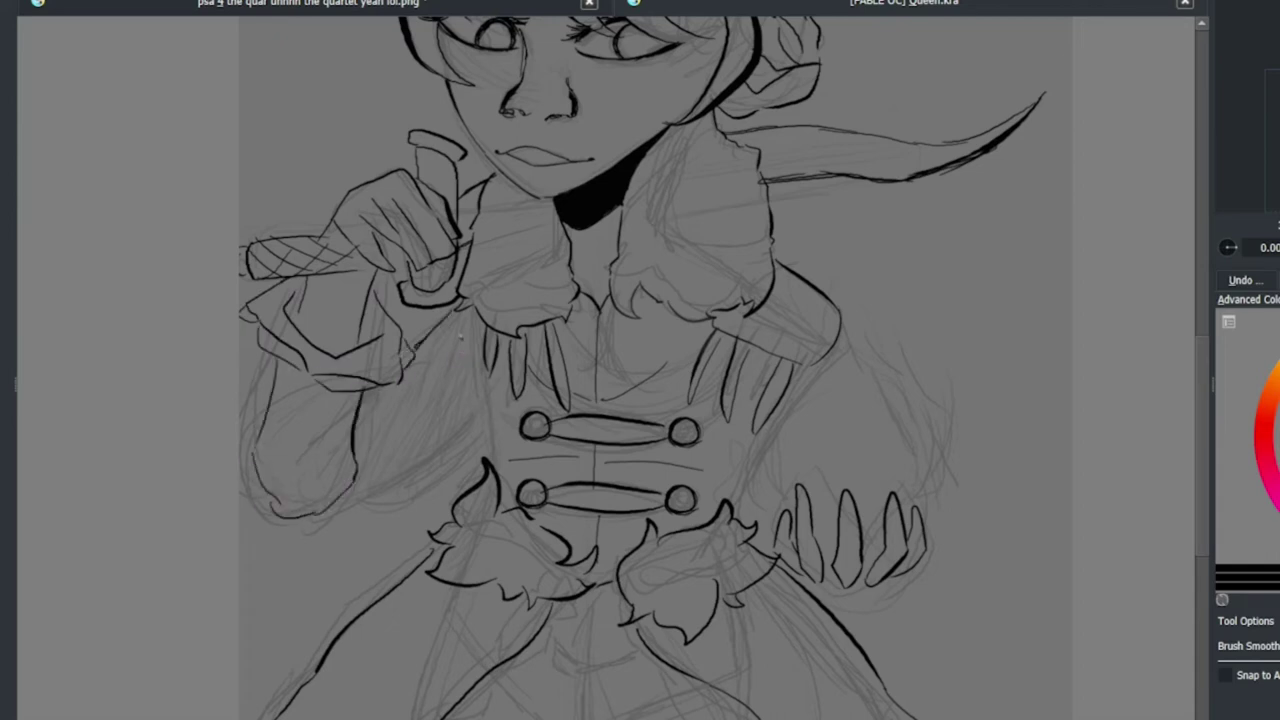
pyautogui.moveTo(461, 320); pyautogui.dragTo(465, 400)
pyautogui.moveTo(424, 355); pyautogui.dragTo(334, 341)
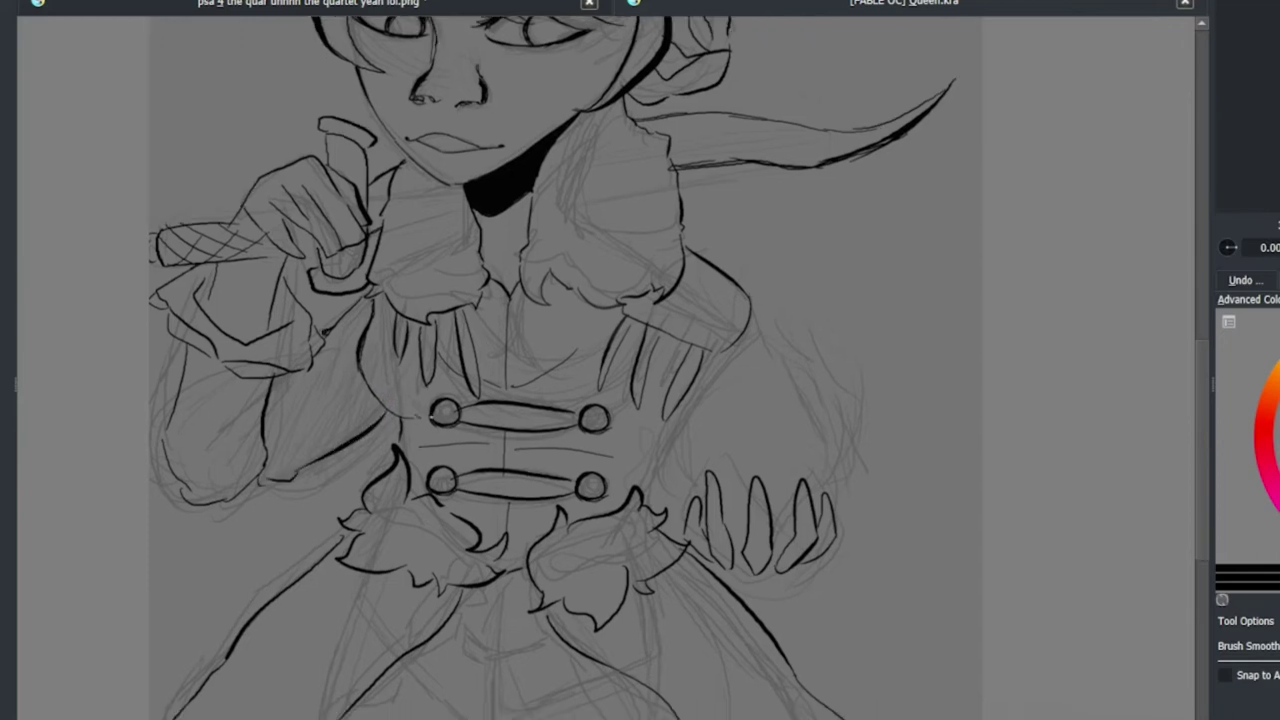
# - Ink the bodice's lower front panel beneath the waist fur and the wavy inner edges of the open skirt
pyautogui.scroll(-2, 651, 494)
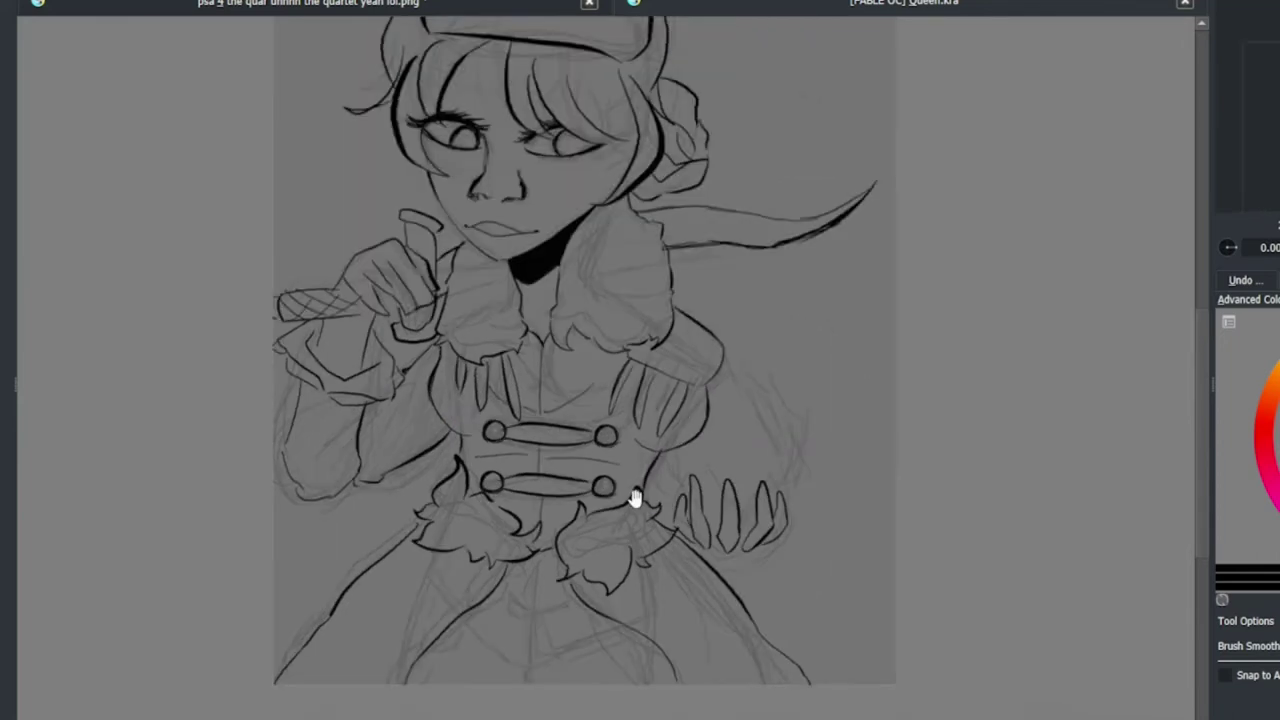
pyautogui.scroll(5, 543, 286)
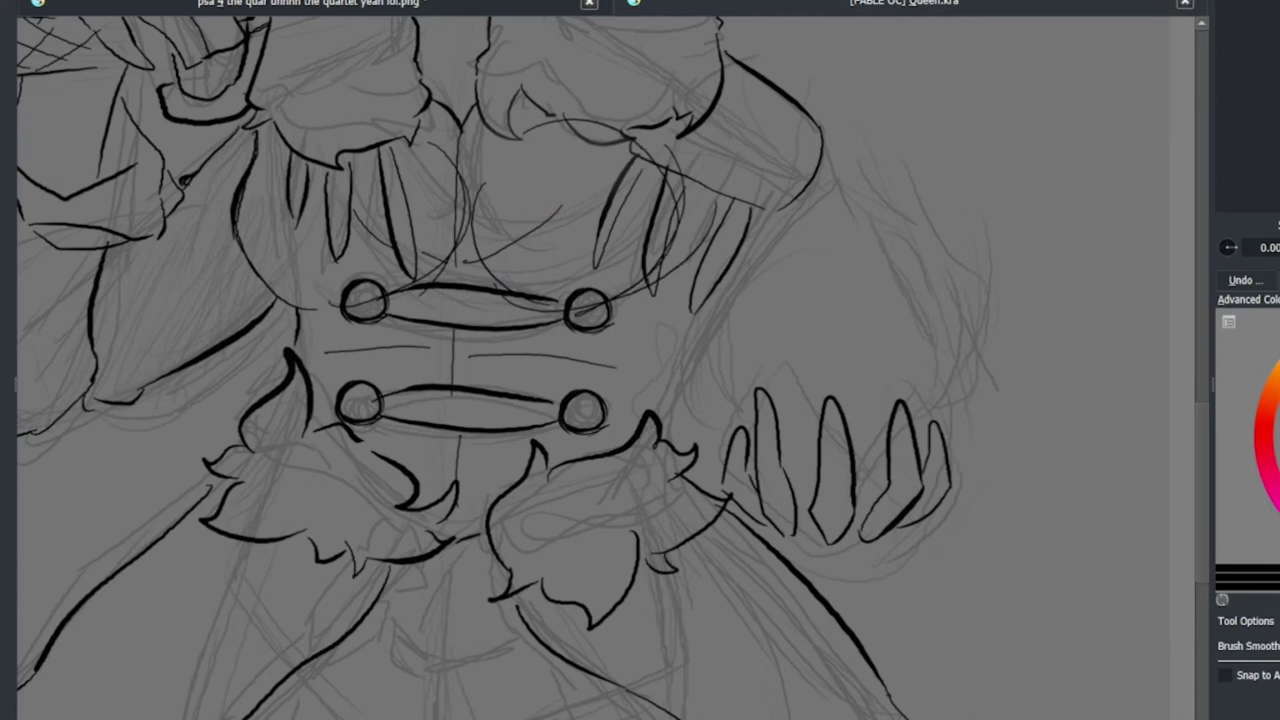
pyautogui.moveTo(766, 237); pyautogui.dragTo(801, 82)
pyautogui.moveTo(430, 488)
pyautogui.mouseDown()
pyautogui.moveTo(537, 503)
pyautogui.moveTo(472, 518)
pyautogui.moveTo(470, 583)
pyautogui.mouseUp()
pyautogui.moveTo(477, 647); pyautogui.dragTo(471, 651)
pyautogui.moveTo(538, 442); pyautogui.dragTo(623, 551)
pyautogui.hotkey('ctrl', 'z')
pyautogui.moveTo(535, 442); pyautogui.dragTo(714, 637)
pyautogui.moveTo(436, 450); pyautogui.dragTo(288, 648)
pyautogui.scroll(-2, 414, 380)
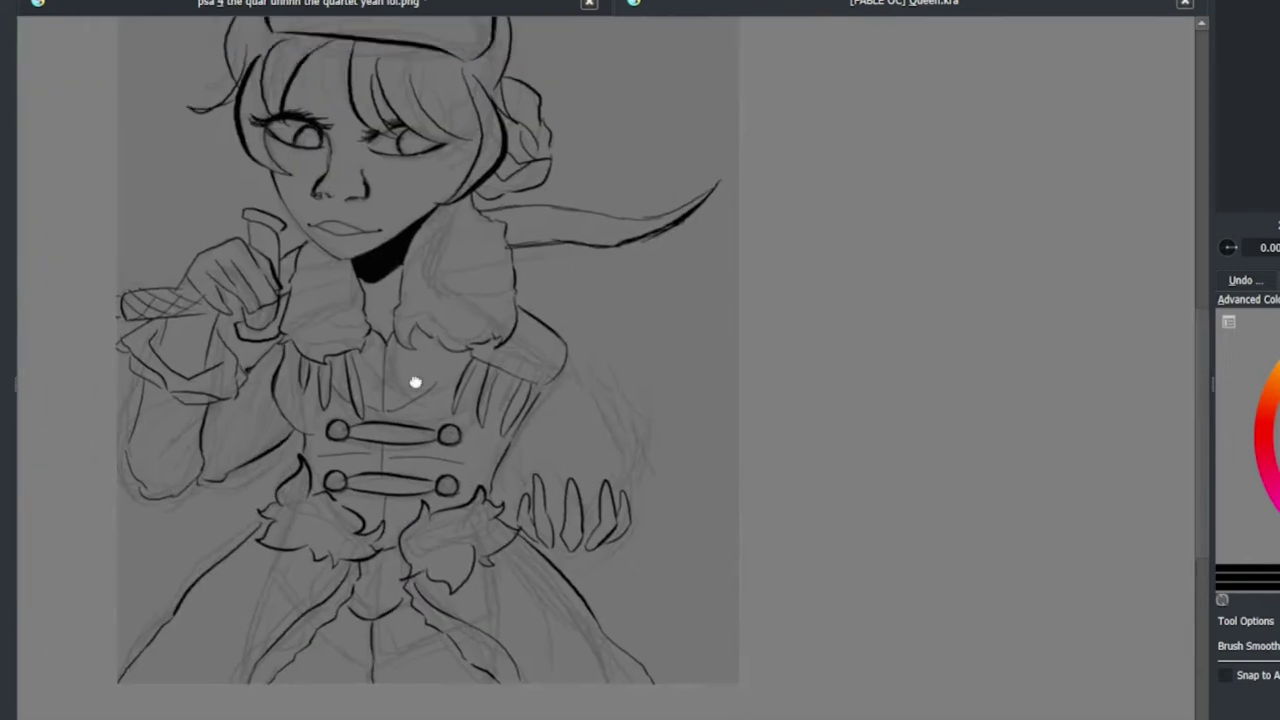
# - Sketch the puffed sleeve curving from the right epaulette down around the open hand
pyautogui.scroll(-2, 569, 393)
pyautogui.moveTo(674, 392); pyautogui.dragTo(736, 500)
pyautogui.moveTo(676, 428); pyautogui.dragTo(640, 510)
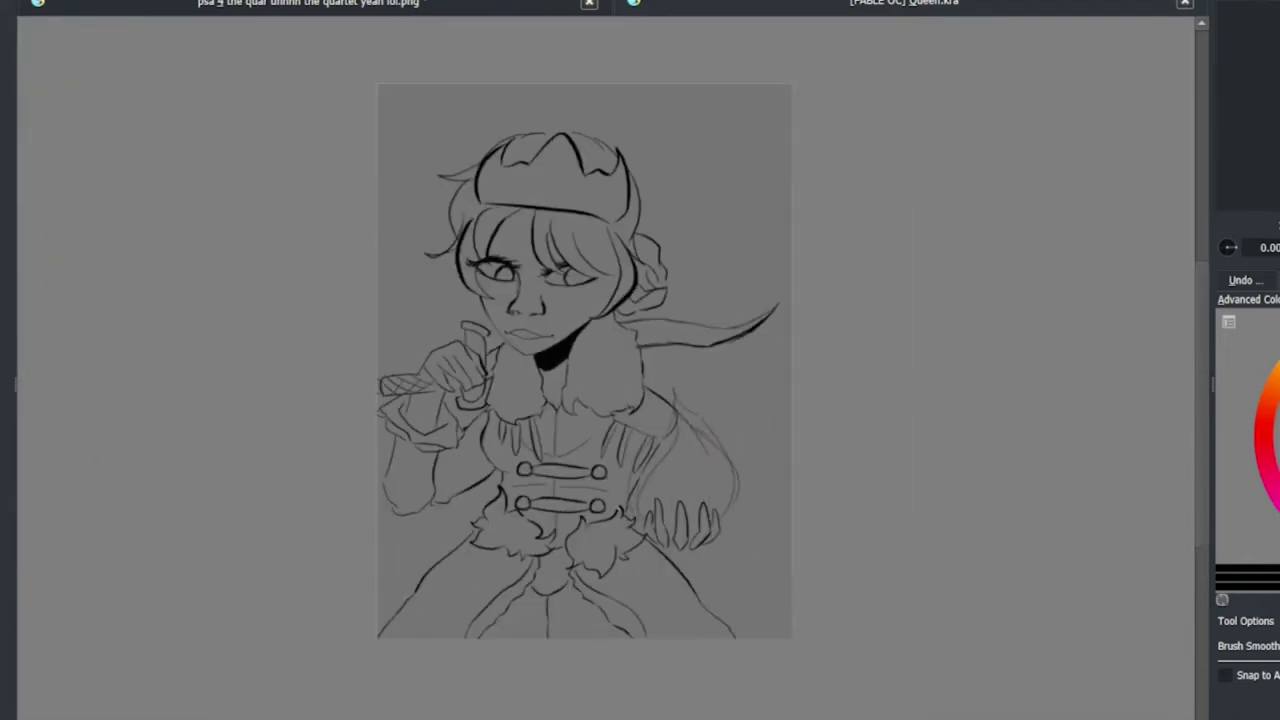
pyautogui.scroll(2, 1057, 393)
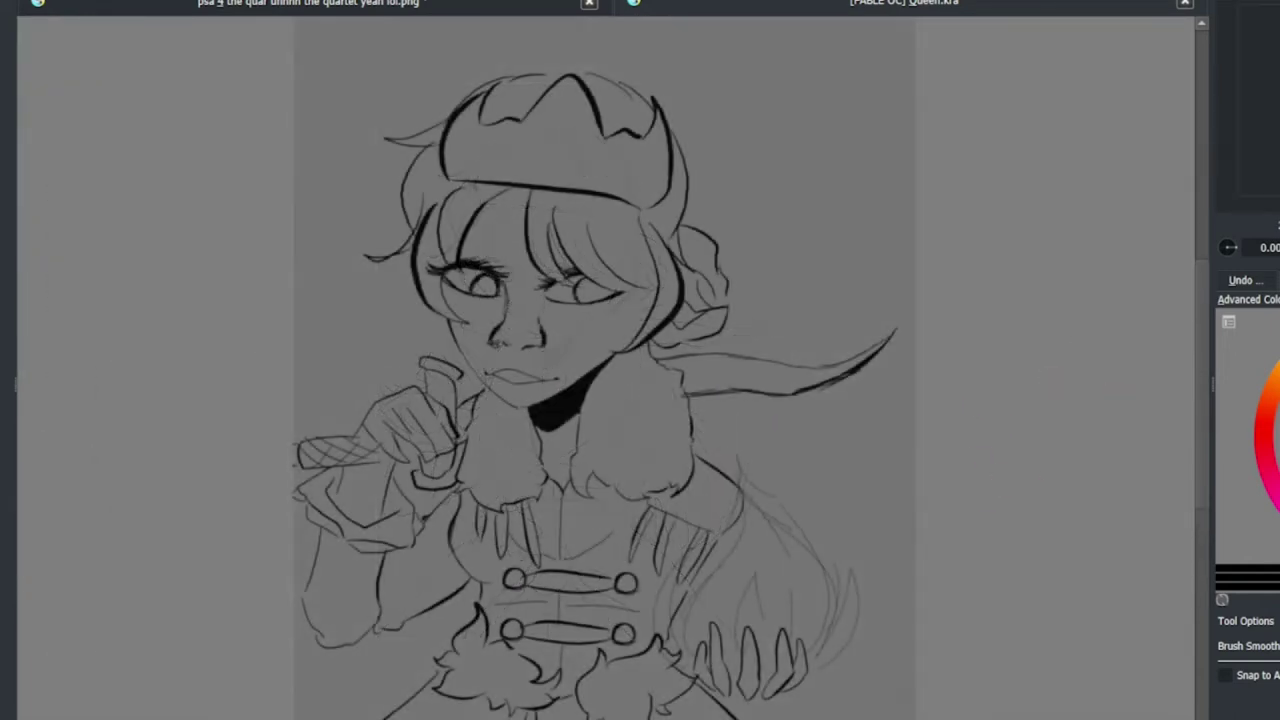
# - Ink a circular emblem outline in the centre of the crown, inside a circular selection
pyautogui.scroll(4, 551, 131)
pyautogui.moveTo(484, 312); pyautogui.dragTo(480, 395)
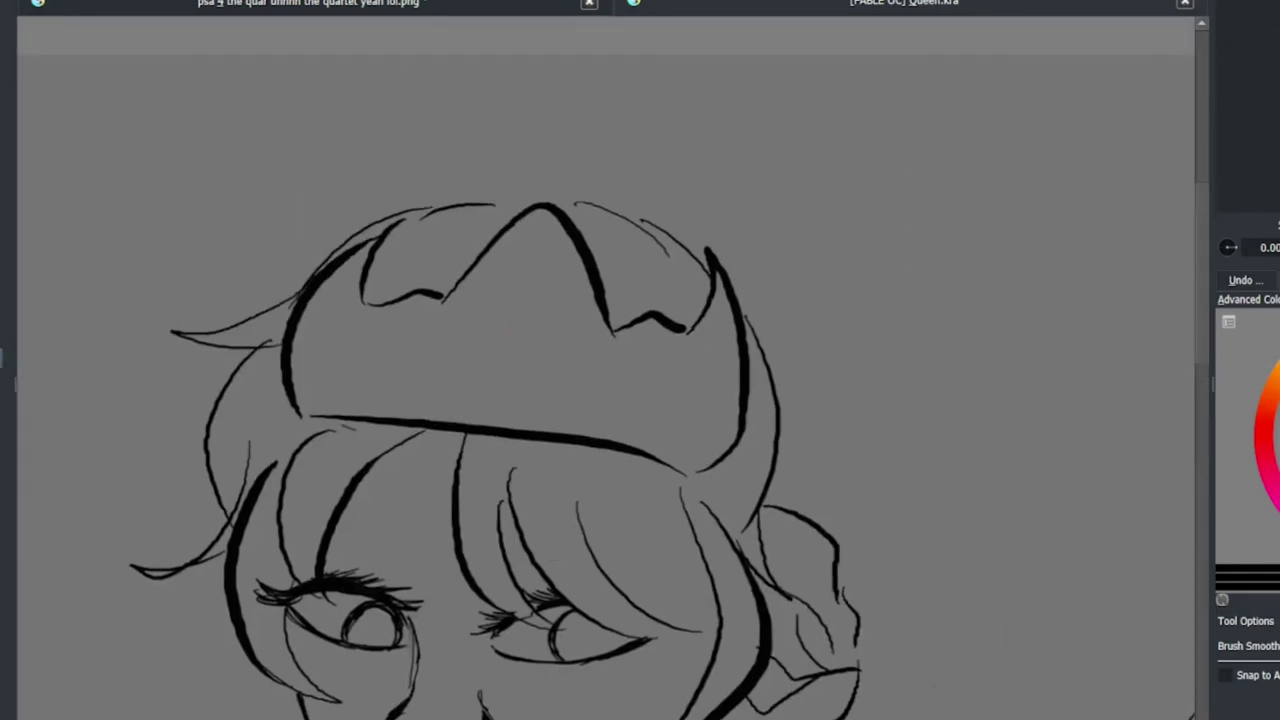
pyautogui.hotkey('ctrl', 'z')
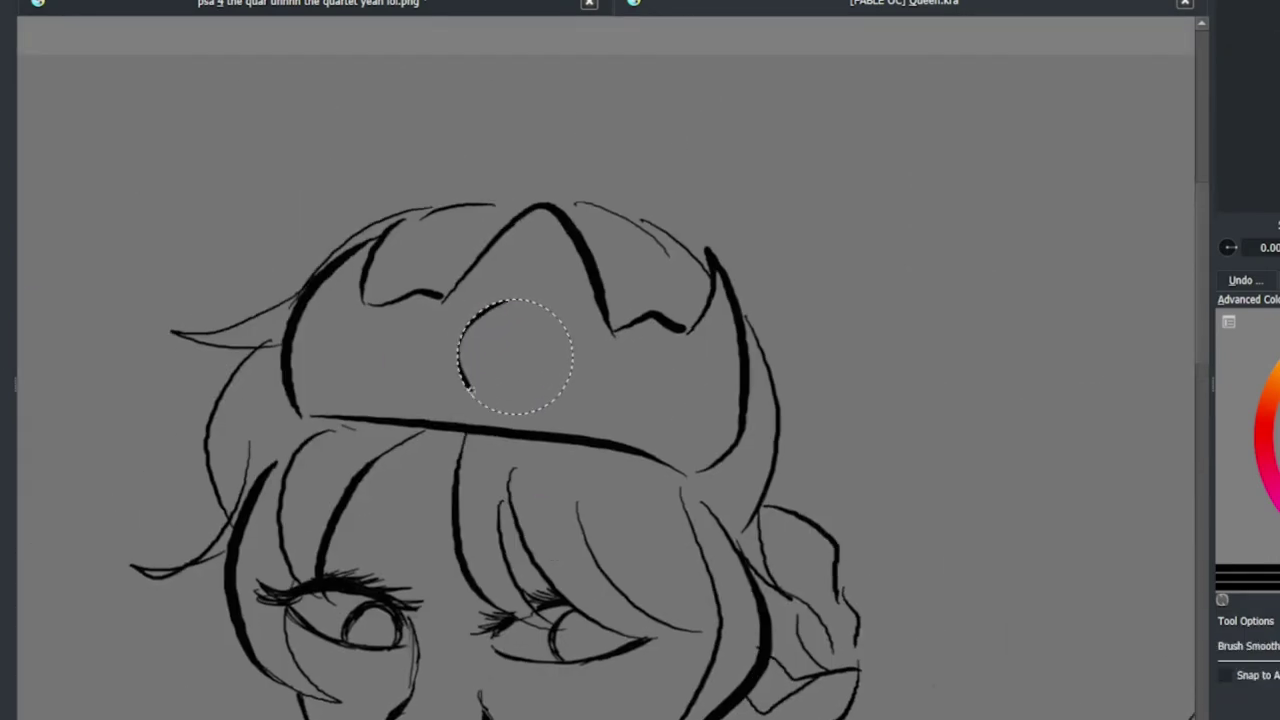
pyautogui.moveTo(571, 299); pyautogui.dragTo(570, 297)
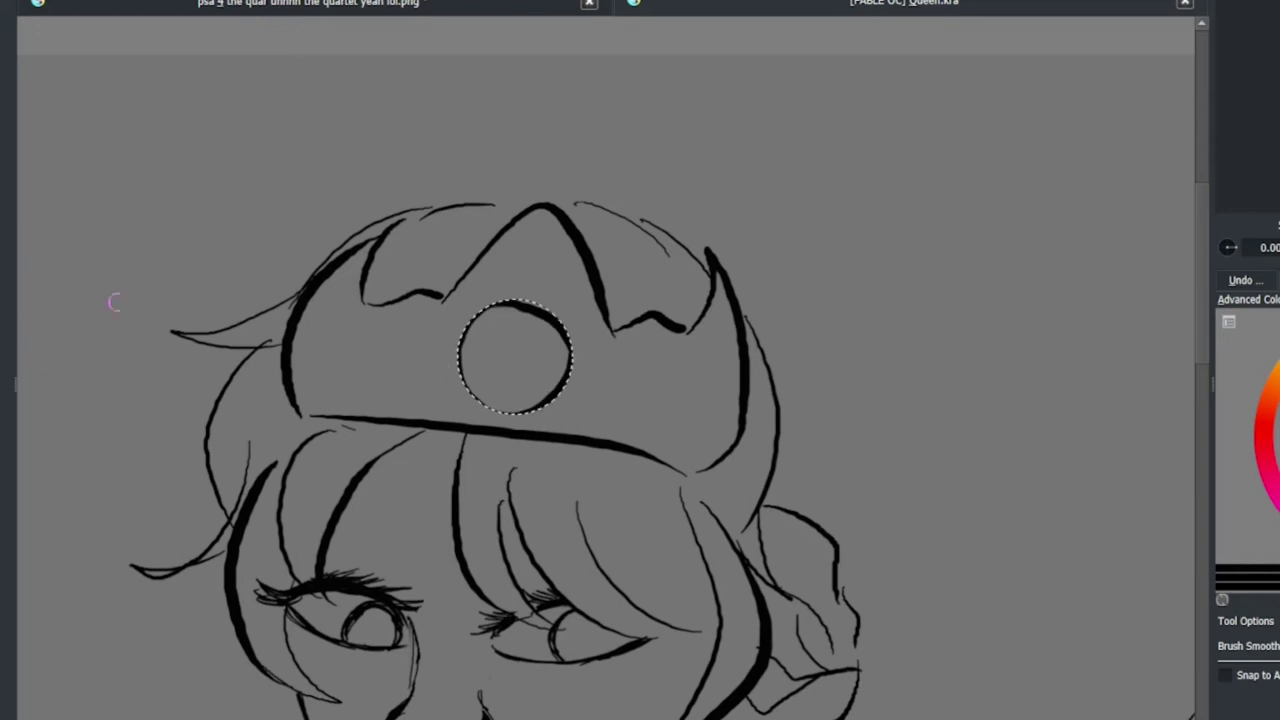
# - Paint the face and the exposed neck with a flat dusty-pink skin colour beneath the line art
pyautogui.scroll(-2, 517, 349)
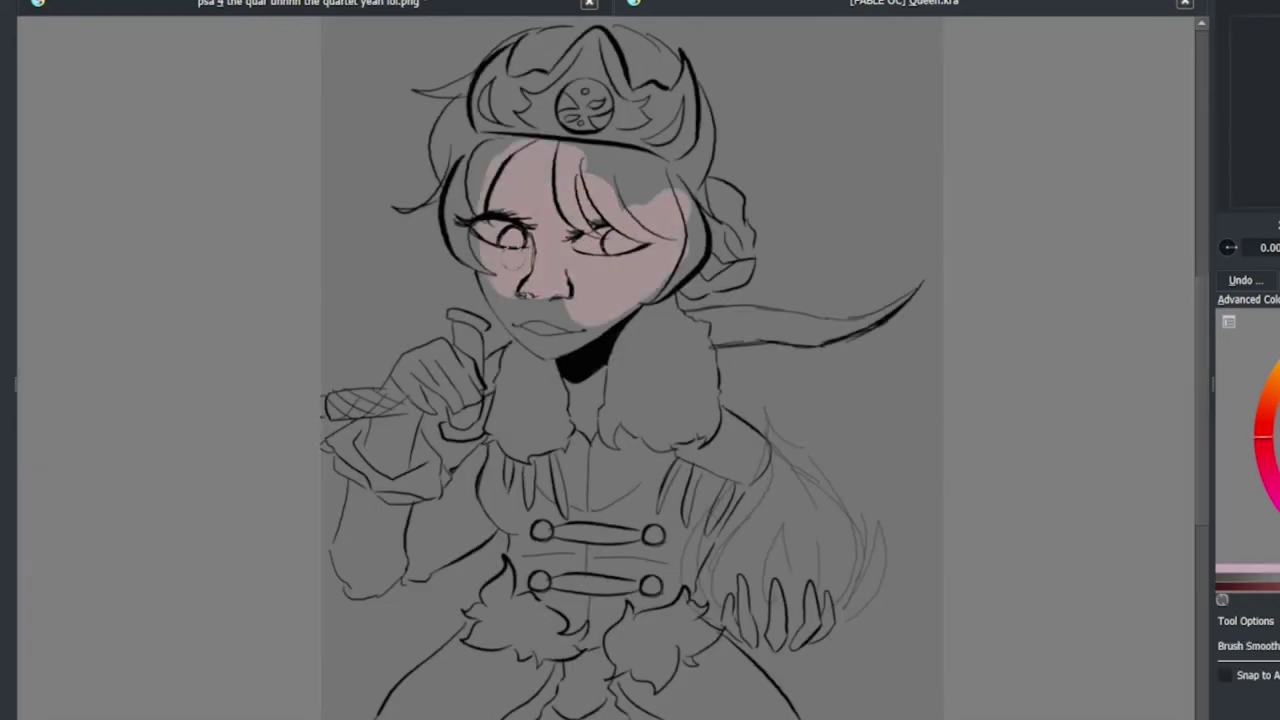
pyautogui.scroll(3, 510, 290)
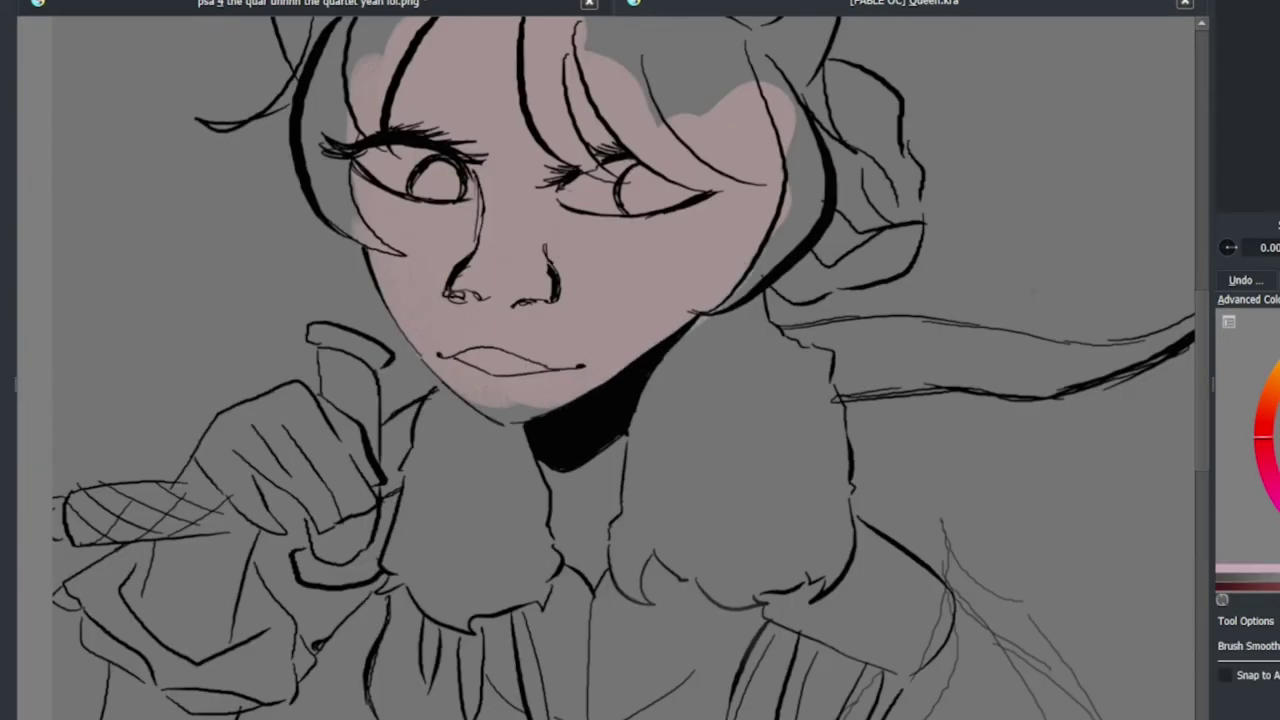
pyautogui.moveTo(560, 420)
pyautogui.mouseDown()
pyautogui.moveTo(592, 381)
pyautogui.moveTo(538, 457)
pyautogui.mouseUp()
# - Paint the raised hand gripping the sword and its wrist with the dusty-pink skin colour
pyautogui.moveTo(225, 375)
pyautogui.mouseDown()
pyautogui.moveTo(295, 420)
pyautogui.moveTo(330, 360)
pyautogui.moveTo(330, 440)
pyautogui.mouseUp()
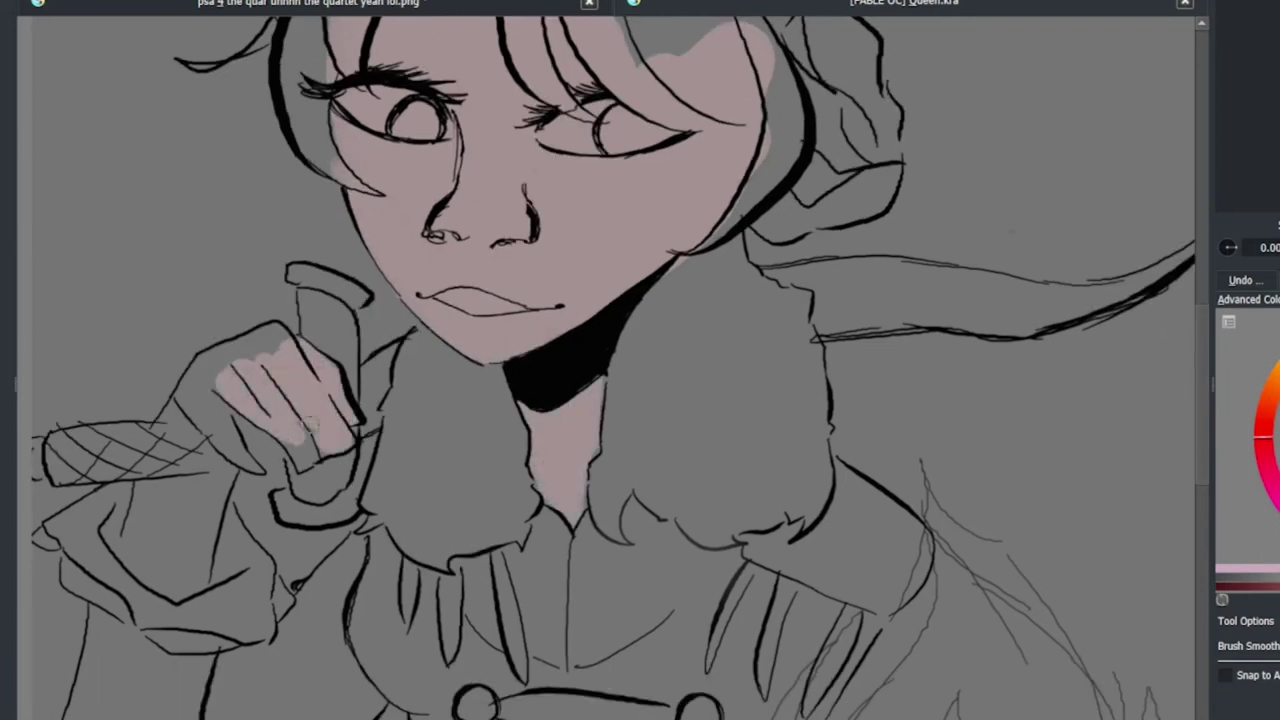
pyautogui.moveTo(230, 370)
pyautogui.mouseDown()
pyautogui.moveTo(235, 445)
pyautogui.moveTo(193, 411)
pyautogui.moveTo(519, 82)
pyautogui.moveTo(495, 45)
pyautogui.mouseUp()
pyautogui.moveTo(365, 200)
pyautogui.mouseDown()
pyautogui.moveTo(395, 255)
pyautogui.moveTo(425, 263)
pyautogui.moveTo(445, 165)
pyautogui.mouseUp()
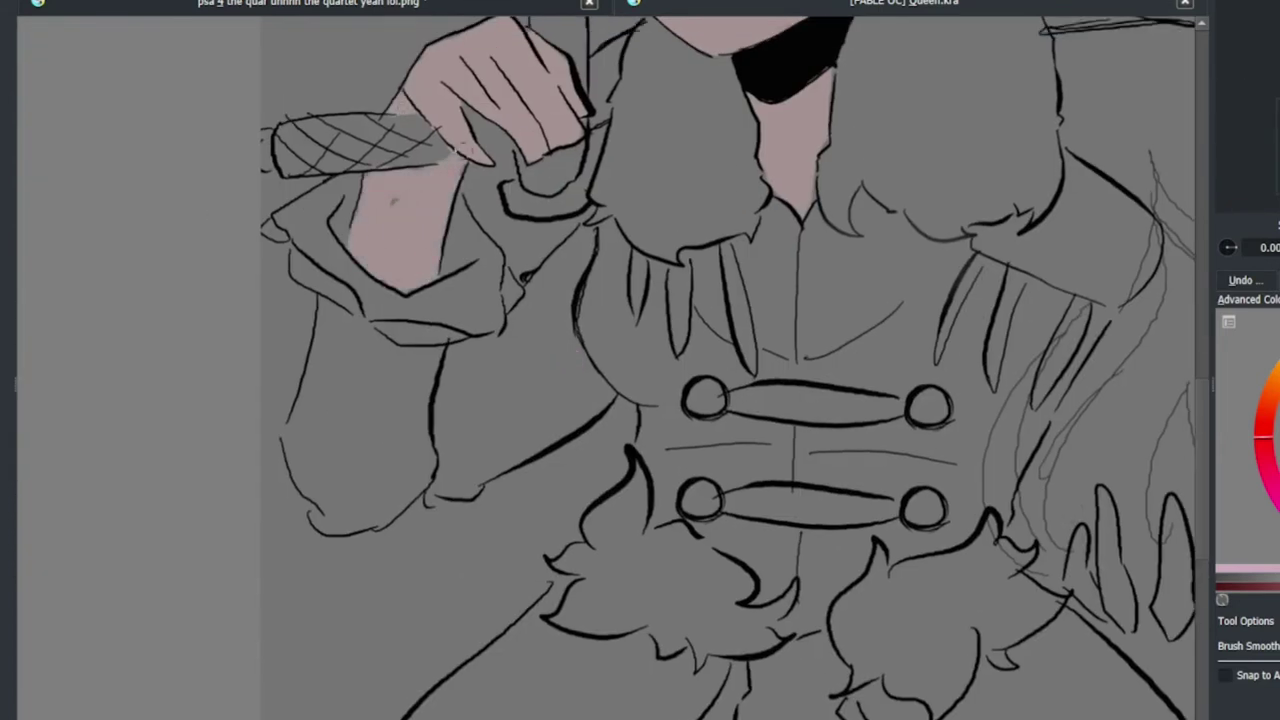
# - Fill each finger of the open lower hand with the dusty-pink skin colour
pyautogui.moveTo(470, 300); pyautogui.dragTo(137, 220)
pyautogui.moveTo(772, 412); pyautogui.dragTo(792, 545)
pyautogui.moveTo(795, 480)
pyautogui.mouseDown()
pyautogui.moveTo(794, 535)
pyautogui.moveTo(760, 520)
pyautogui.mouseUp()
pyautogui.moveTo(752, 460); pyautogui.dragTo(758, 515)
pyautogui.moveTo(843, 425); pyautogui.dragTo(845, 545)
pyautogui.moveTo(910, 430)
pyautogui.mouseDown()
pyautogui.moveTo(905, 540)
pyautogui.moveTo(925, 505)
pyautogui.mouseUp()
pyautogui.moveTo(943, 461); pyautogui.dragTo(905, 455)
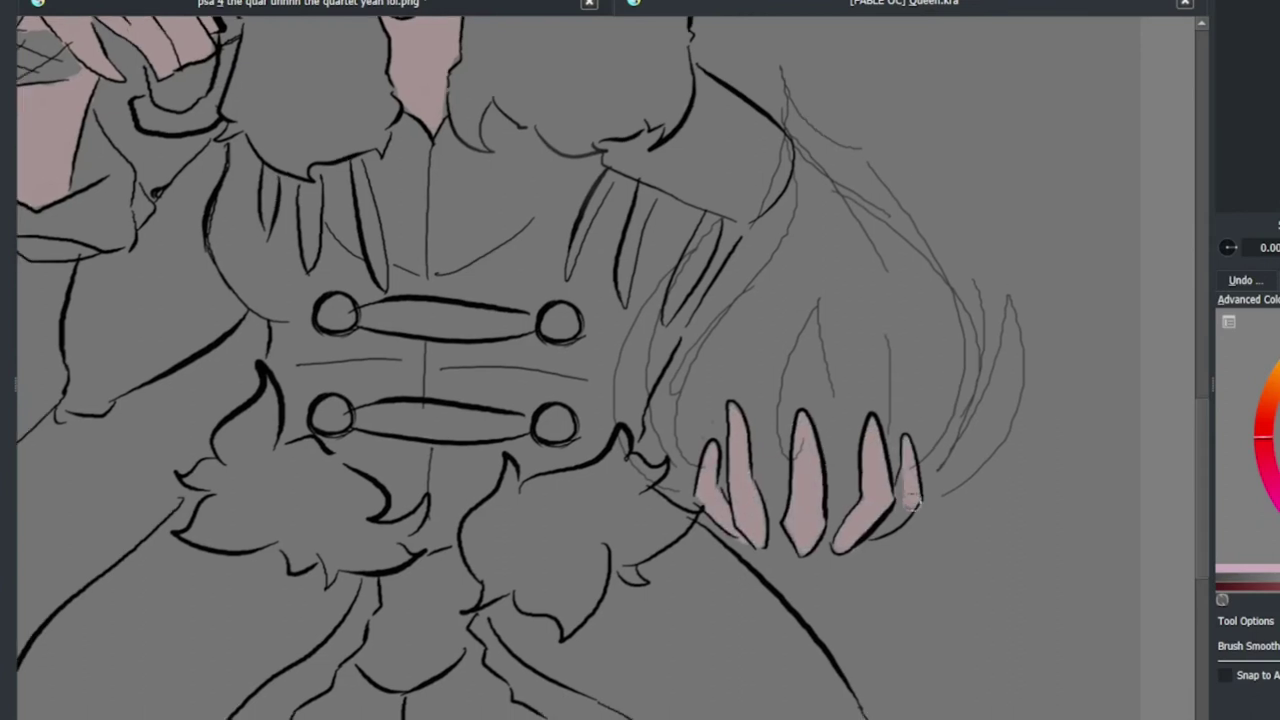
# - Paint the fringe on both sides of the forehead flat pink, from the crown's lower edge down to the cheeks
pyautogui.scroll(-5, 1046, 334)
pyautogui.scroll(4, 1046, 334)
pyautogui.scroll(-2, 460, 357)
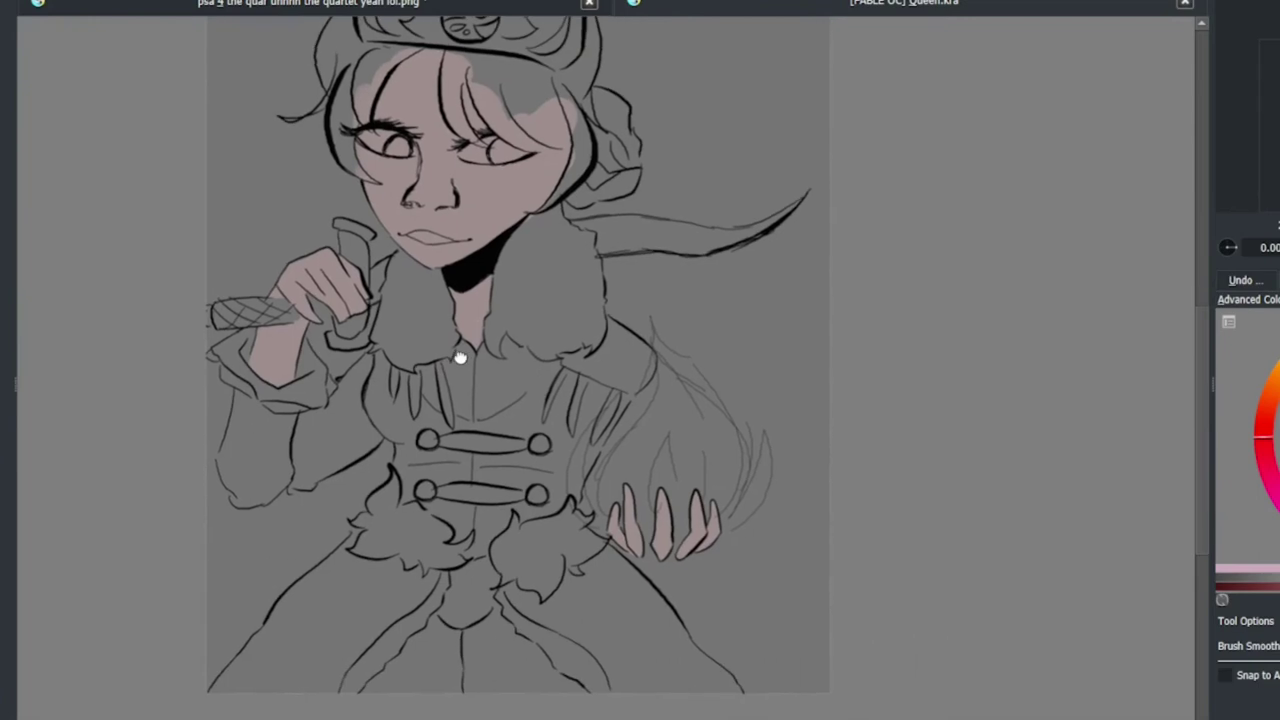
pyautogui.scroll(2, 460, 357)
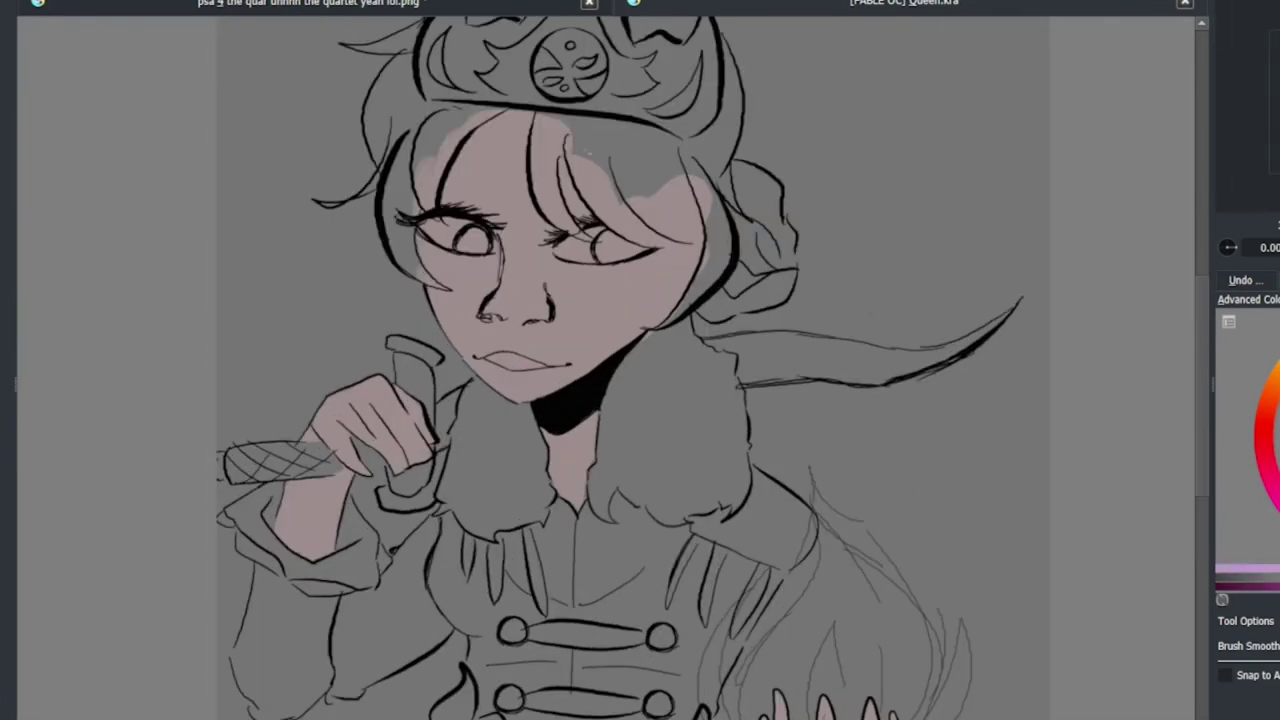
pyautogui.moveTo(600, 145); pyautogui.dragTo(670, 235)
pyautogui.hotkey('ctrl', 'z')
pyautogui.moveTo(592, 145); pyautogui.dragTo(672, 222)
pyautogui.moveTo(565, 128)
pyautogui.mouseDown()
pyautogui.moveTo(700, 250)
pyautogui.moveTo(690, 180)
pyautogui.moveTo(725, 250)
pyautogui.mouseUp()
pyautogui.moveTo(660, 195); pyautogui.dragTo(715, 245)
pyautogui.moveTo(615, 148); pyautogui.dragTo(600, 228)
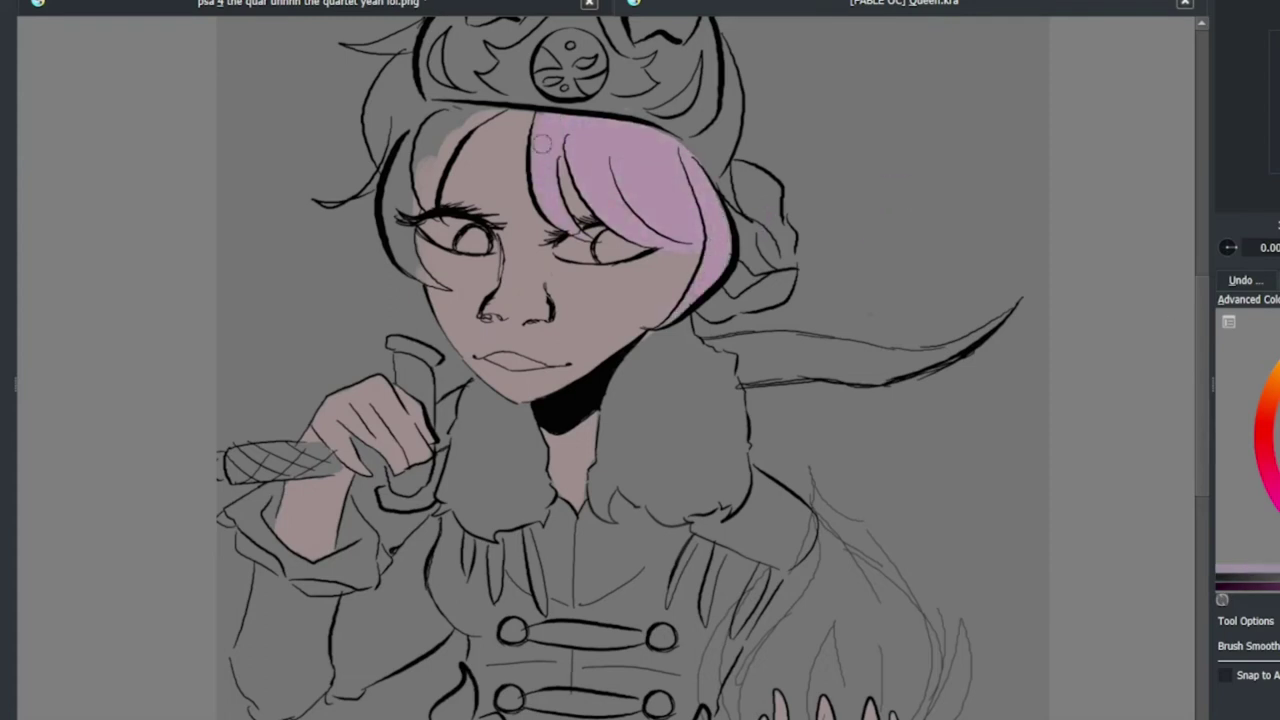
pyautogui.moveTo(452, 114)
pyautogui.mouseDown()
pyautogui.moveTo(415, 200)
pyautogui.moveTo(410, 285)
pyautogui.mouseUp()
# - Paint the braided bun pink and start colouring the hair beside the face and behind the crown's peaks
pyautogui.scroll(-5, 640, 360)
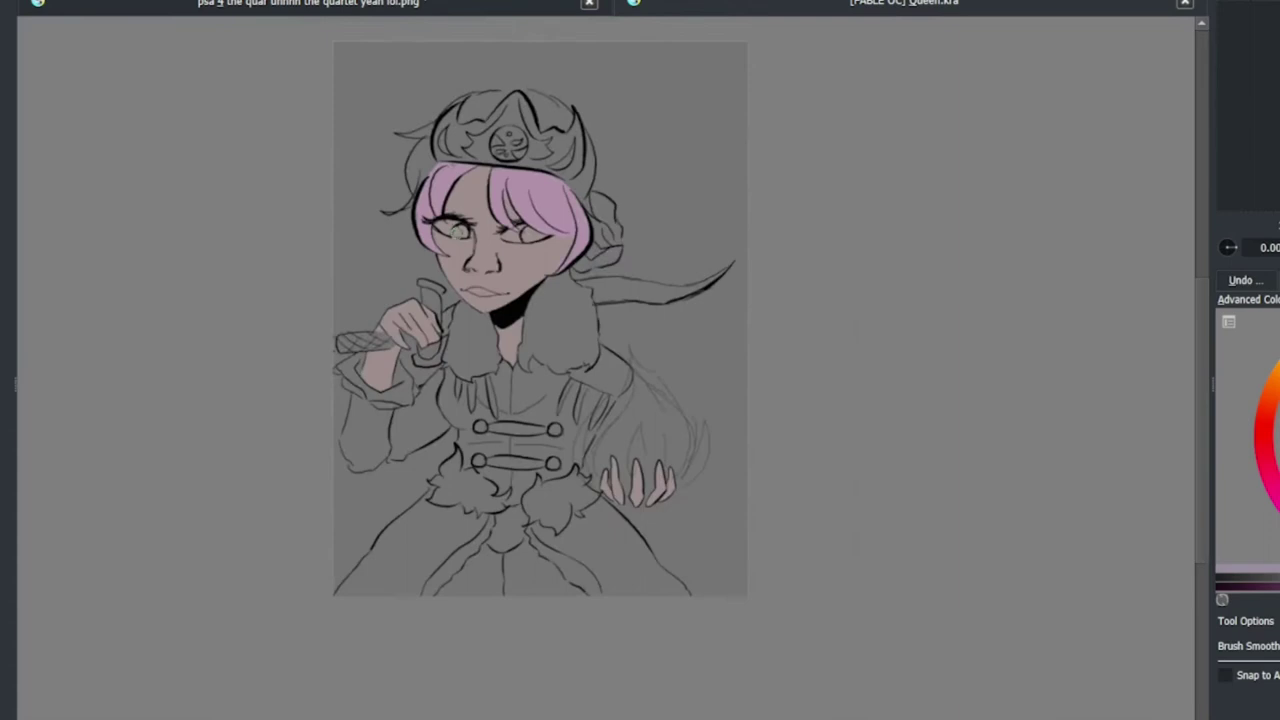
pyautogui.scroll(3, 640, 360)
pyautogui.moveTo(703, 175)
pyautogui.mouseDown()
pyautogui.moveTo(748, 186)
pyautogui.moveTo(752, 228)
pyautogui.moveTo(697, 252)
pyautogui.mouseUp()
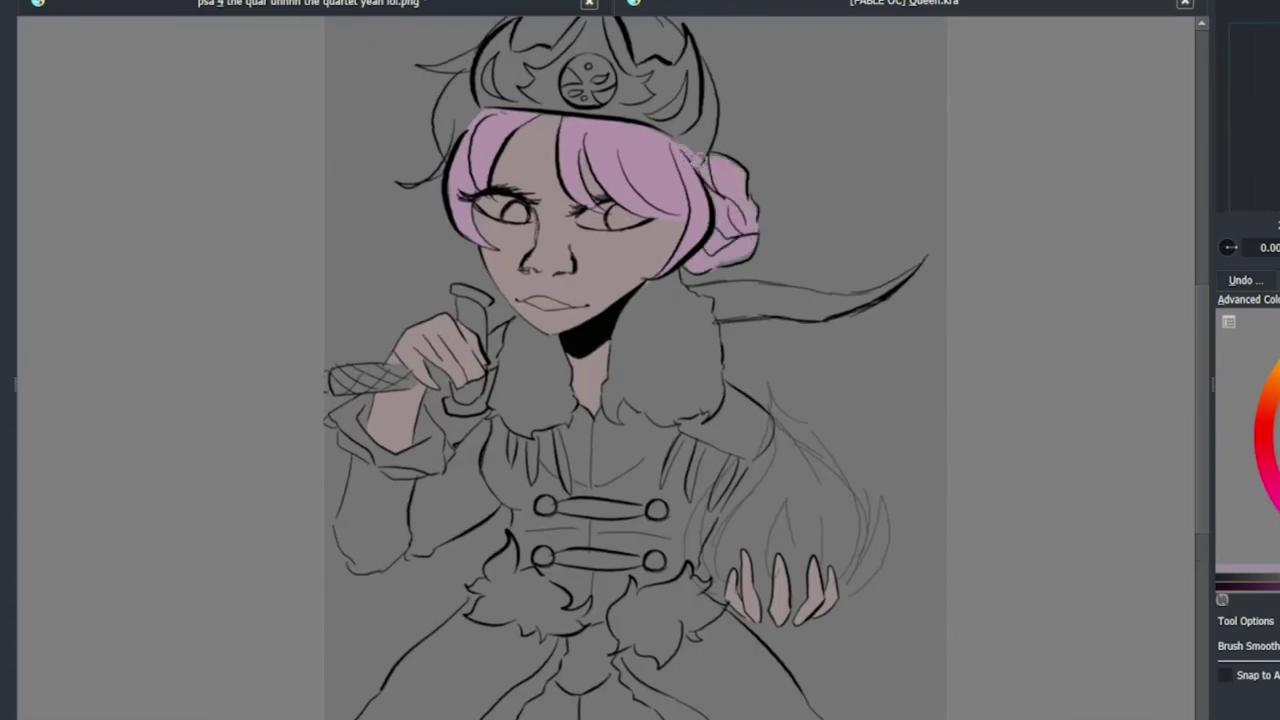
pyautogui.moveTo(445, 172); pyautogui.dragTo(421, 224)
pyautogui.moveTo(545, 85); pyautogui.dragTo(497, 65)
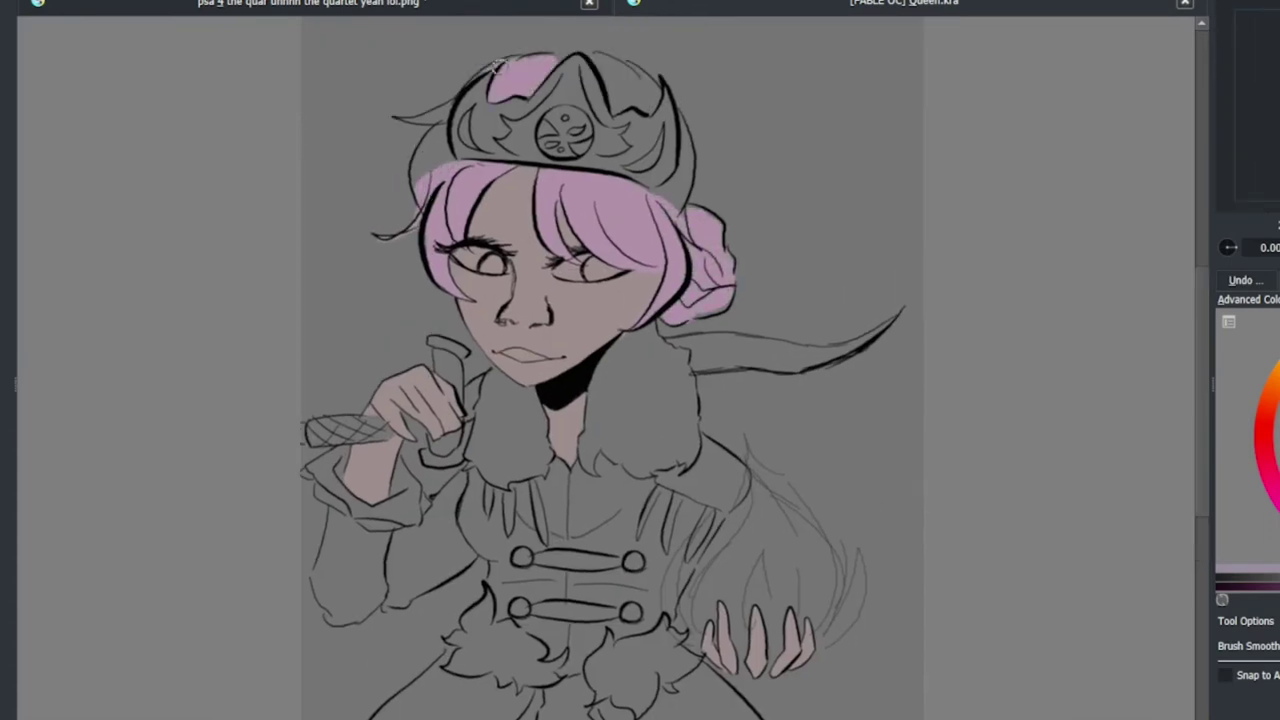
# - Fill the loose outer strands and the hair along both sides of the crown with pink
pyautogui.scroll(4, 450, 97)
pyautogui.moveTo(440, 170)
pyautogui.mouseDown()
pyautogui.moveTo(400, 290)
pyautogui.moveTo(380, 270)
pyautogui.mouseUp()
pyautogui.moveTo(400, 200); pyautogui.dragTo(455, 310)
pyautogui.scroll(-3, 455, 310)
pyautogui.moveTo(630, 320); pyautogui.dragTo(712, 442)
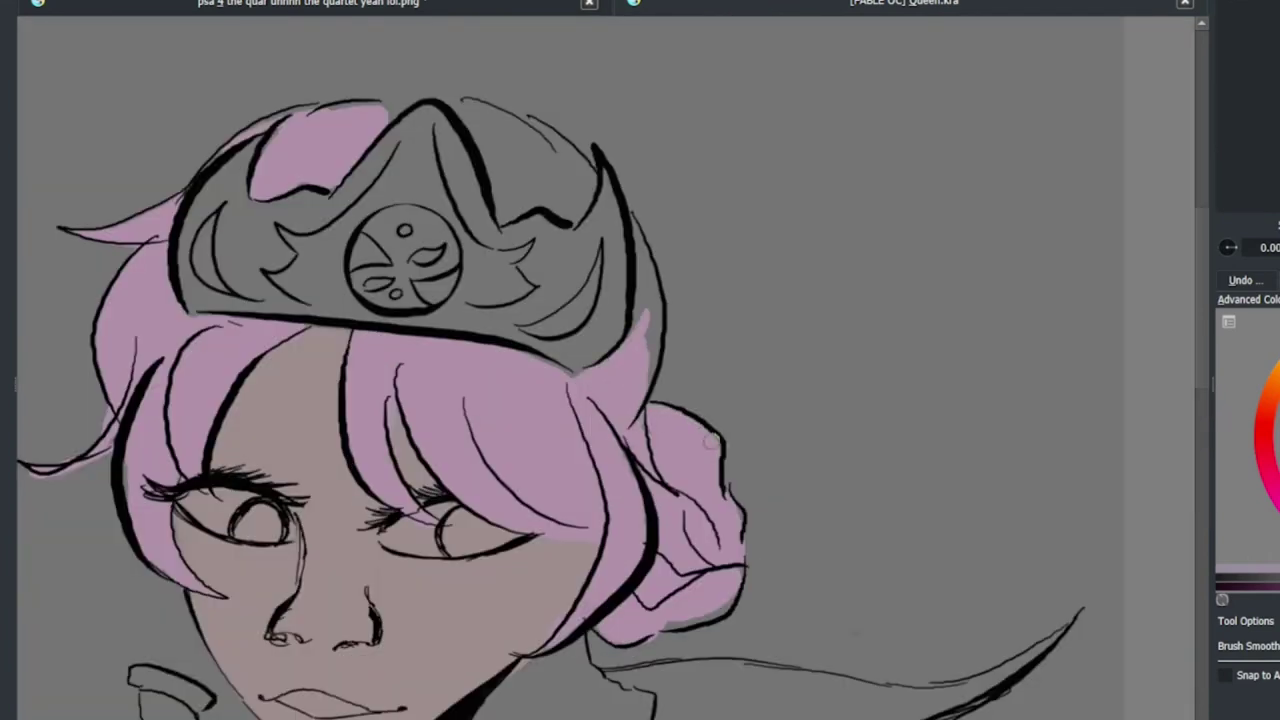
pyautogui.moveTo(655, 250); pyautogui.dragTo(640, 385)
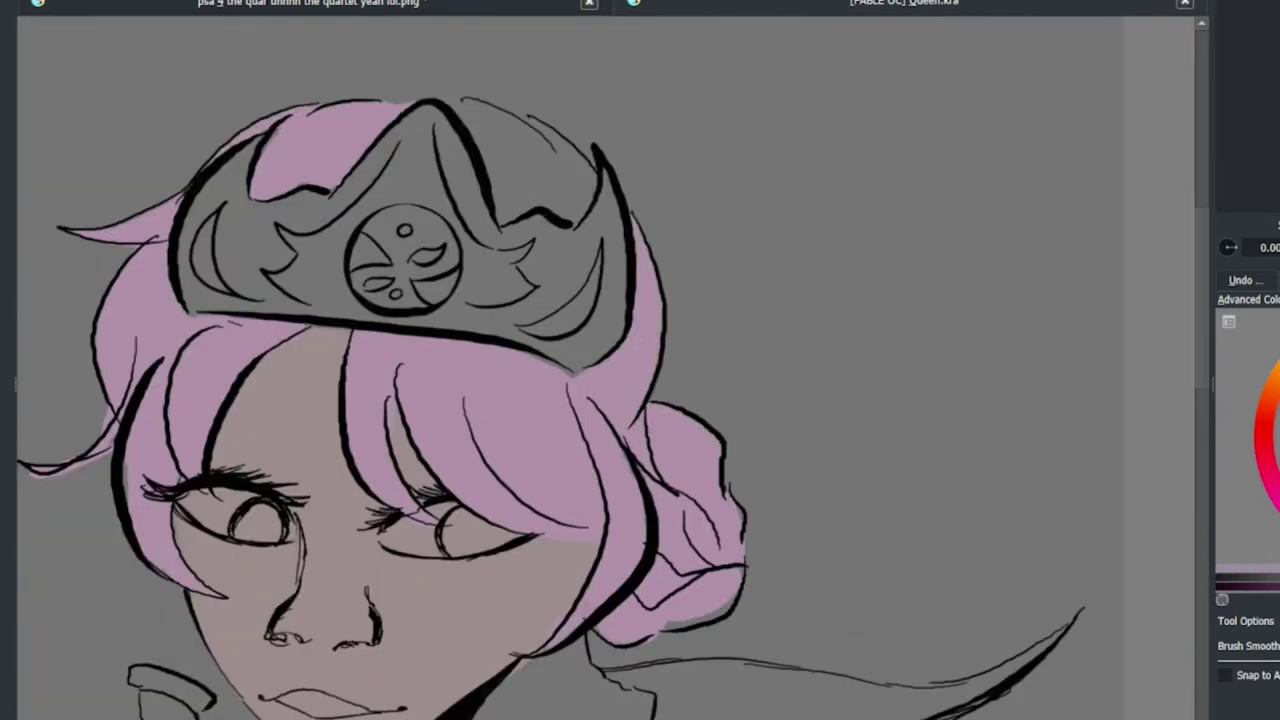
# - Fill the remaining hair showing between the crown's peaks with pink, on the bun's side of the head
pyautogui.scroll(-2, 405, 250)
pyautogui.moveTo(500, 200); pyautogui.dragTo(570, 125)
pyautogui.moveTo(590, 200); pyautogui.dragTo(500, 130)
pyautogui.moveTo(530, 210); pyautogui.dragTo(455, 100)
# - Sample the hair colour and recolour all of the hair a brighter pink
pyautogui.scroll(-3, 1123, 337)
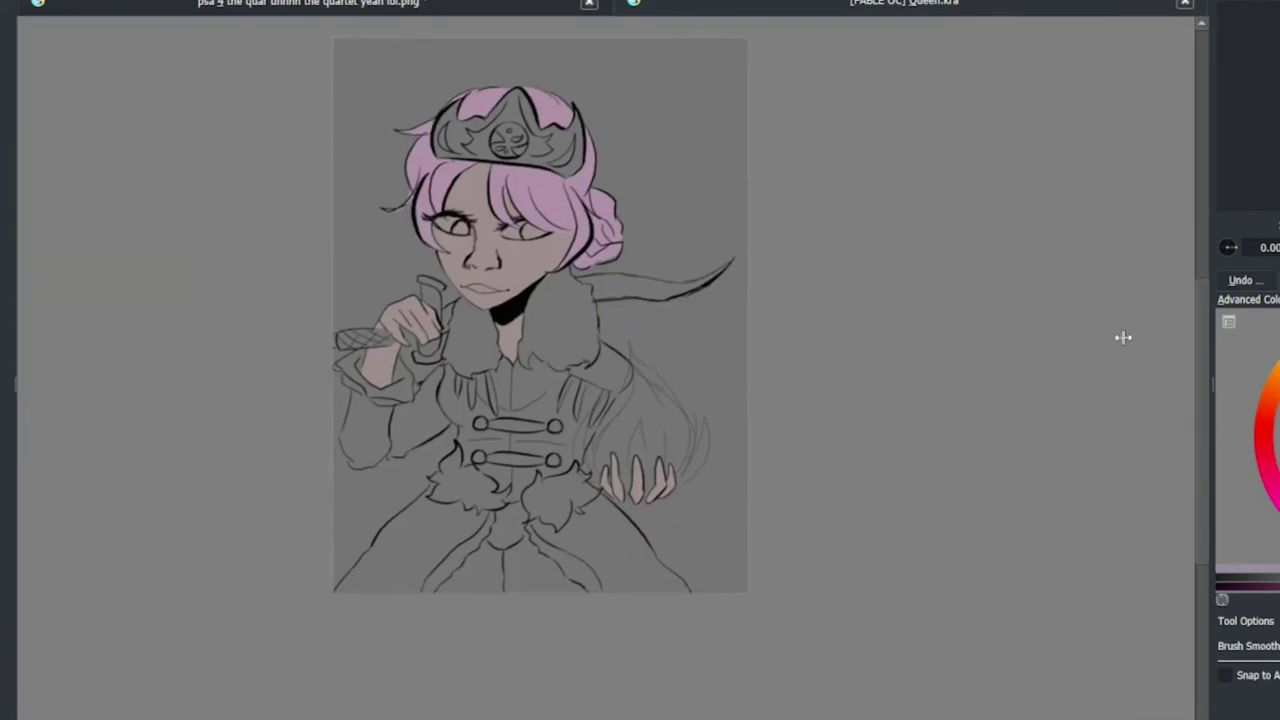
pyautogui.scroll(5, 814, 509)
pyautogui.scroll(-3, 814, 509)
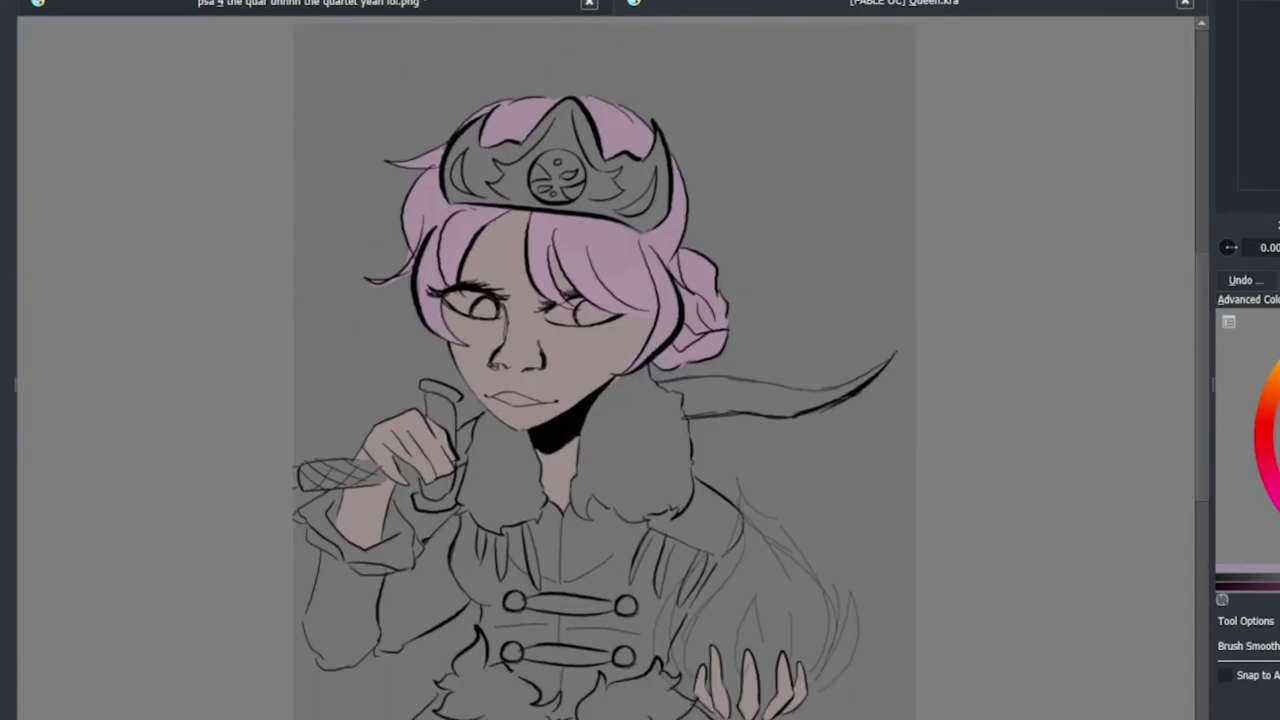
pyautogui.keyDown('ctrl'); pyautogui.click(612, 426); pyautogui.keyUp('ctrl')
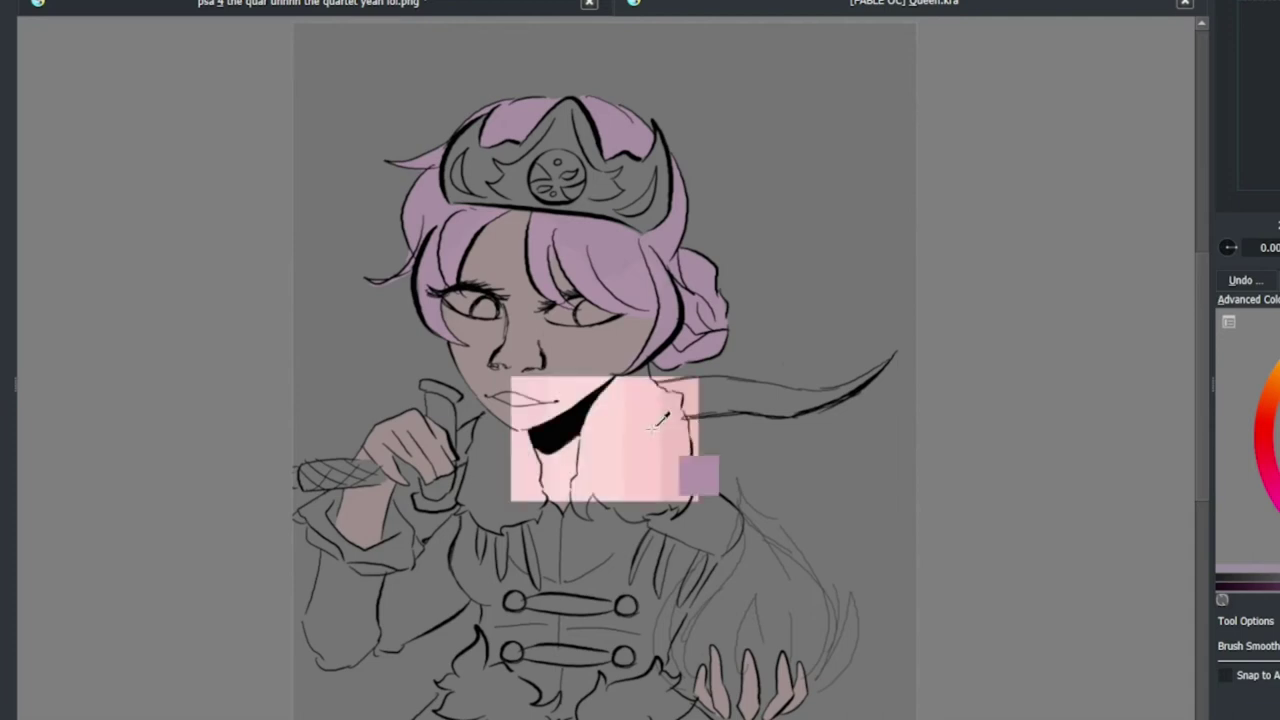
pyautogui.keyDown('ctrl'); pyautogui.click(624, 262); pyautogui.keyUp('ctrl')
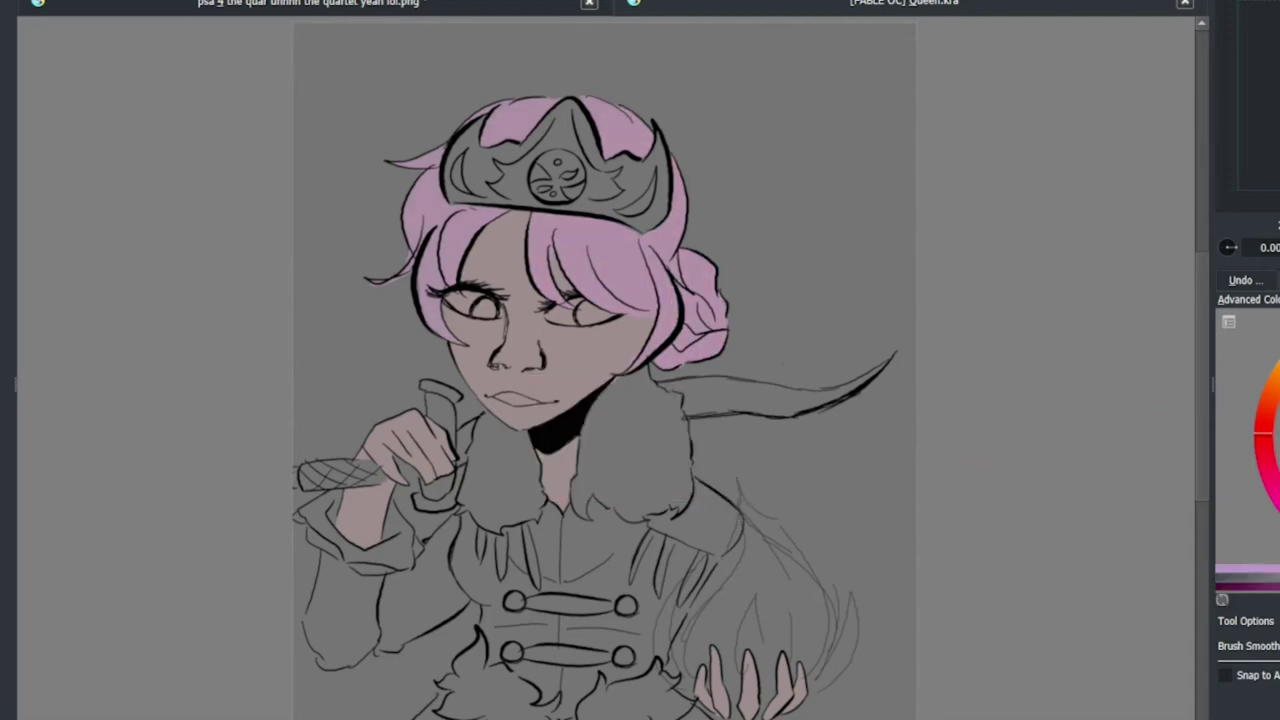
pyautogui.hotkey('shift', 'BackSpace')
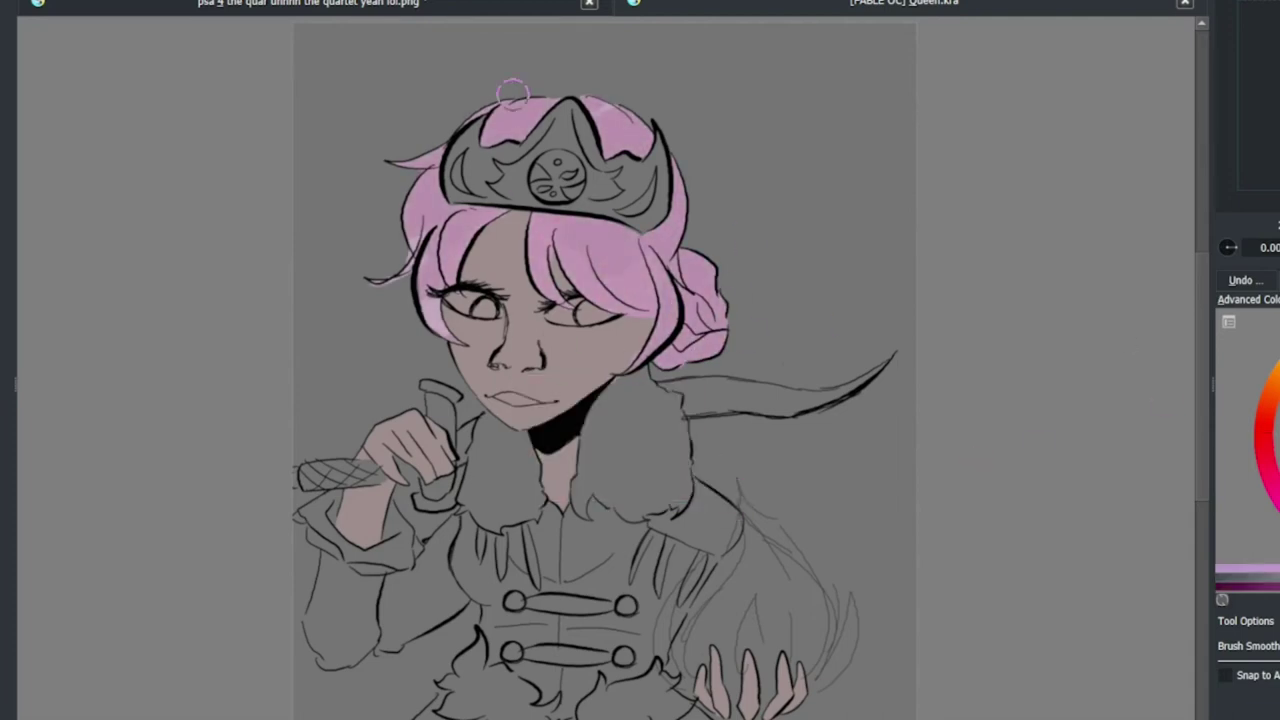
pyautogui.moveTo(1182, 416); pyautogui.dragTo(1195, 338)
pyautogui.scroll(-1, 634, 247)
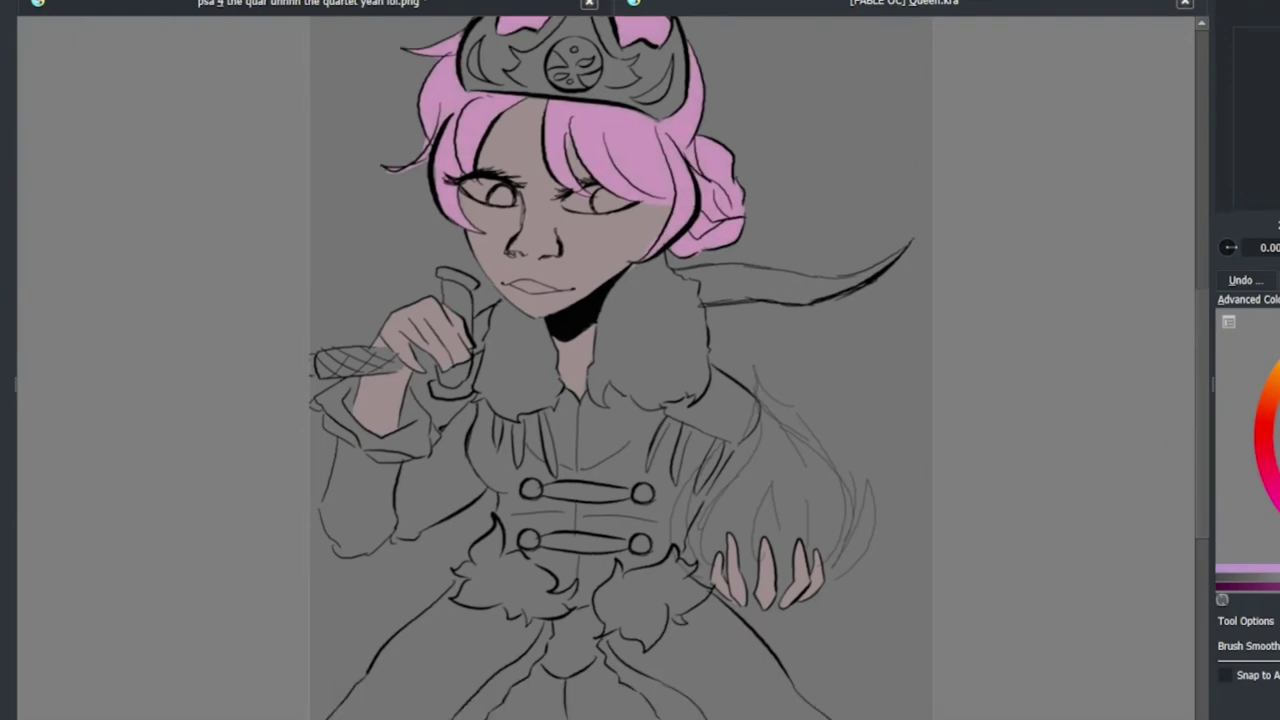
# - Paint both outer panels of the open skirt flat blue, from the waist fur to the canvas edge
pyautogui.scroll(3, 651, 357)
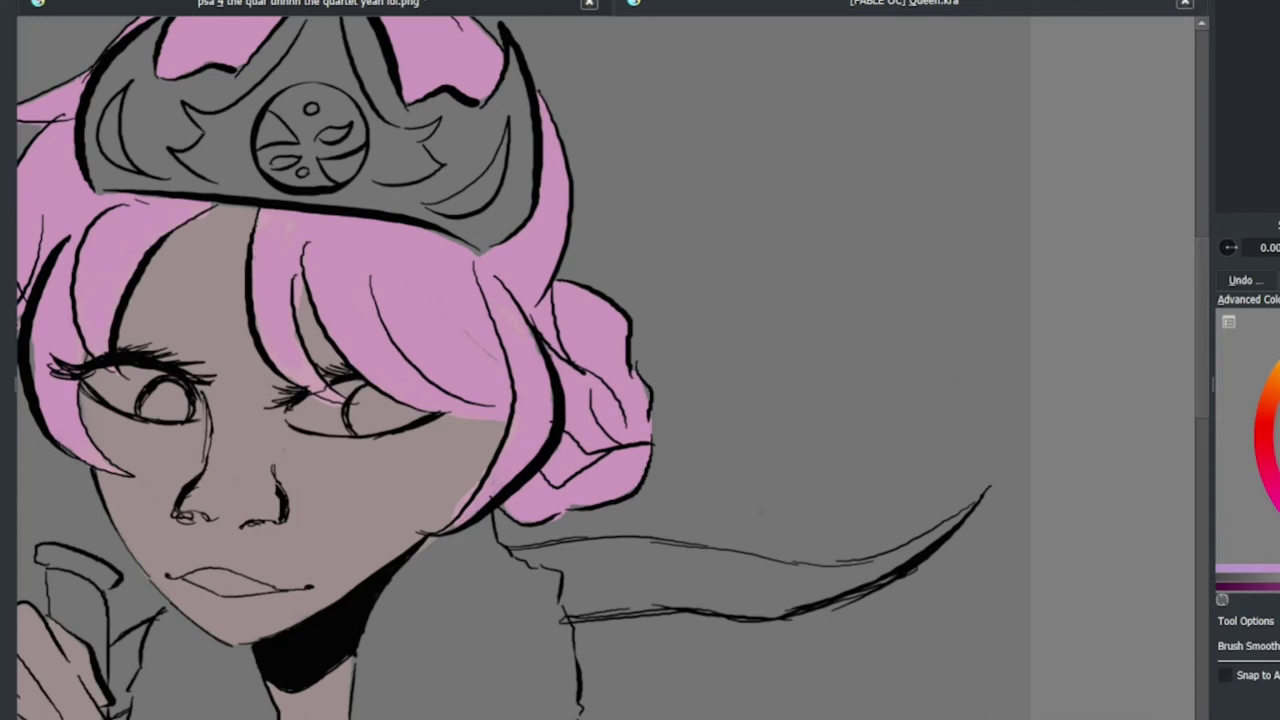
pyautogui.scroll(-2, 564, 322)
pyautogui.scroll(-5, 520, 368)
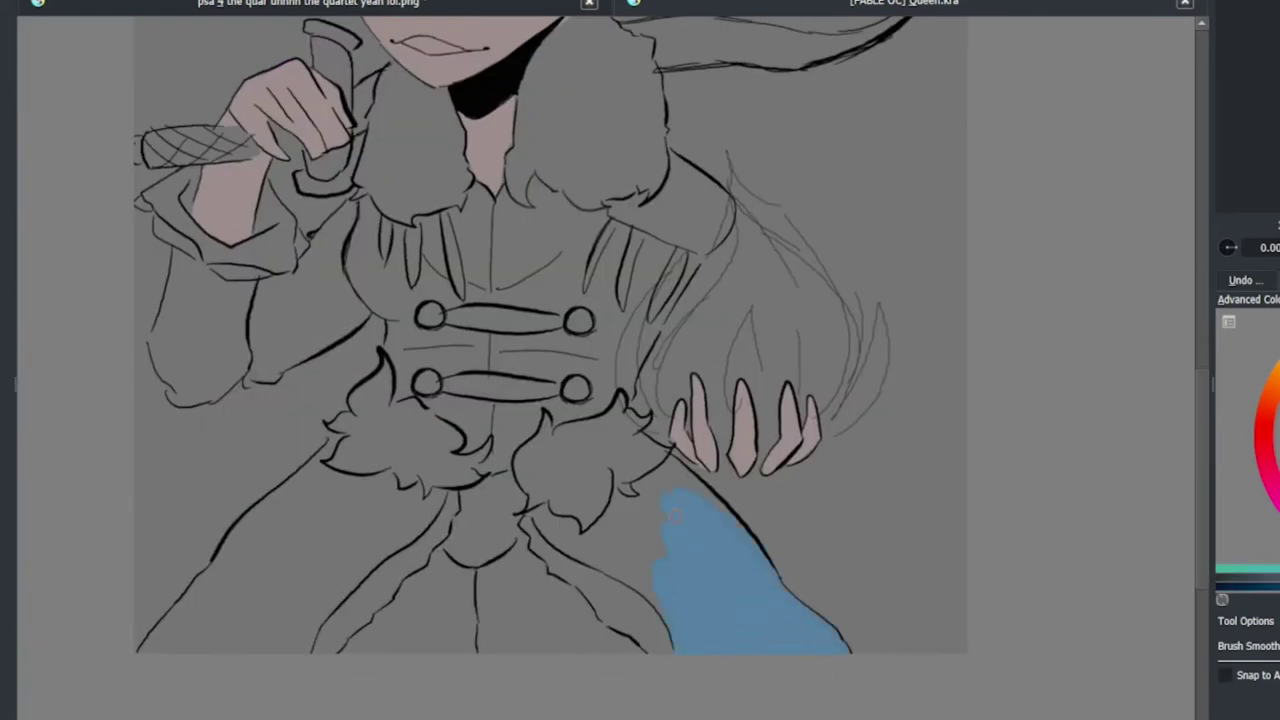
pyautogui.scroll(2, 676, 512)
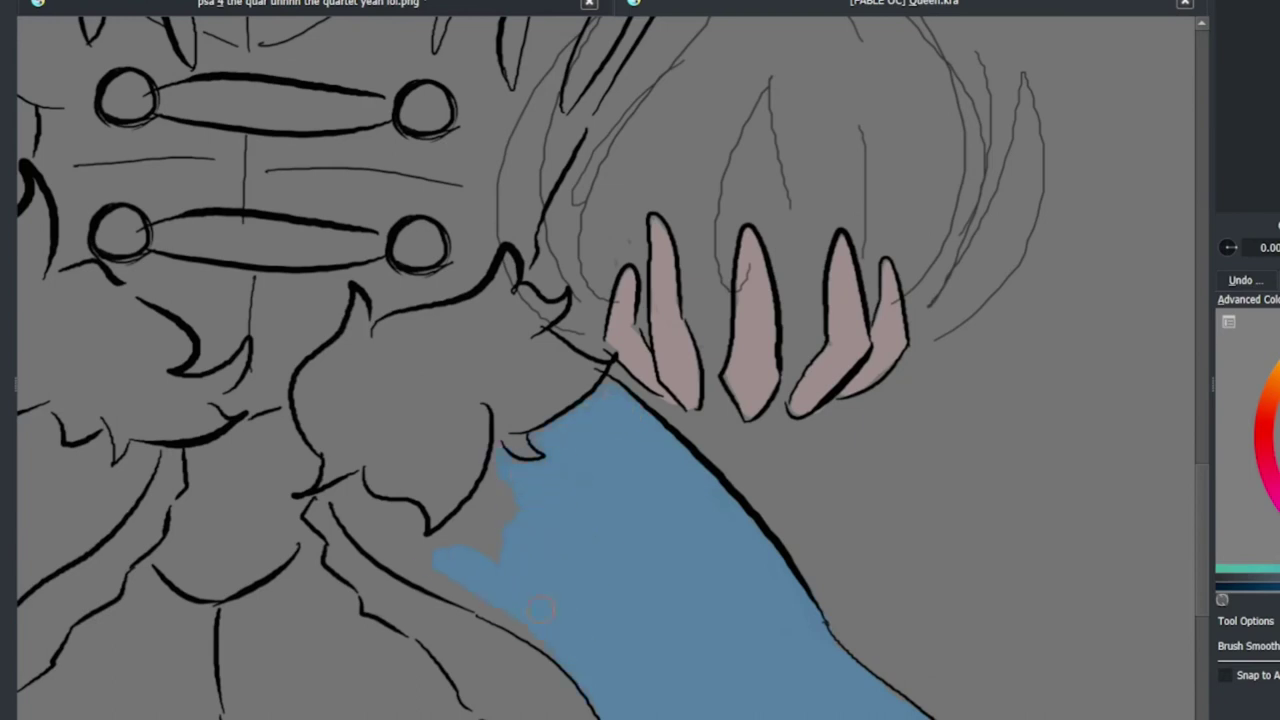
pyautogui.scroll(-2, 470, 503)
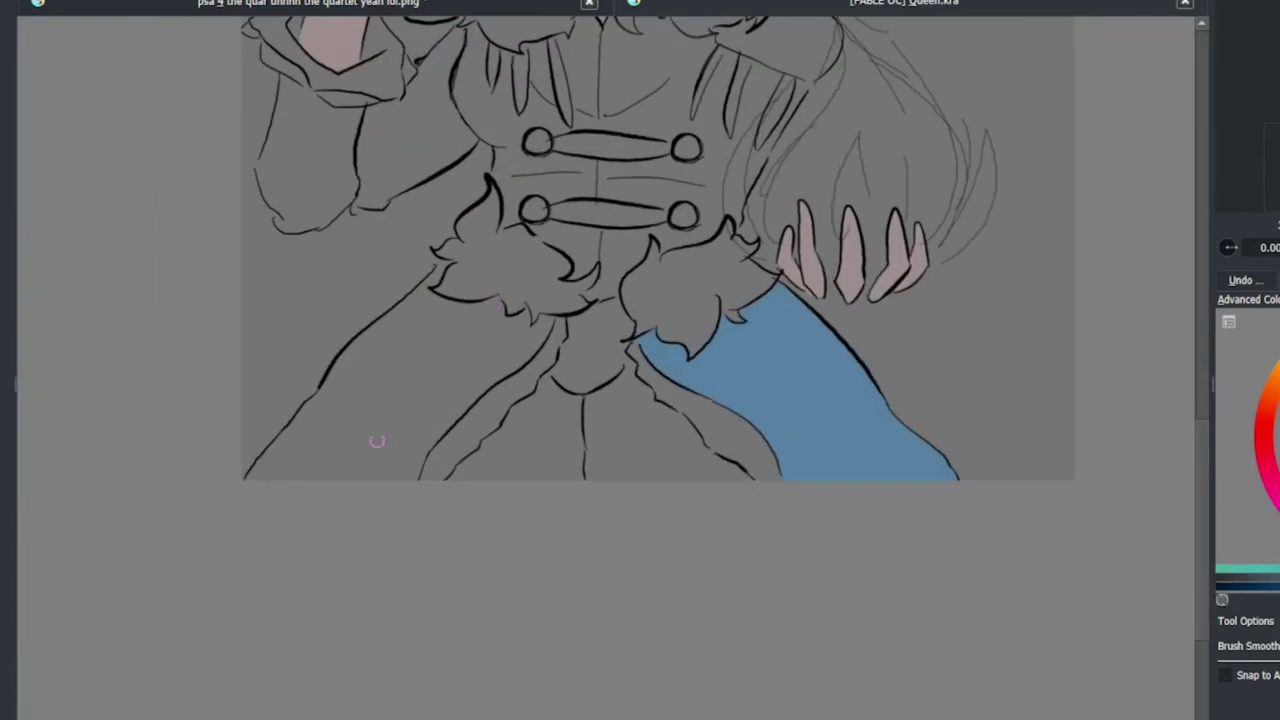
pyautogui.scroll(3, 435, 375)
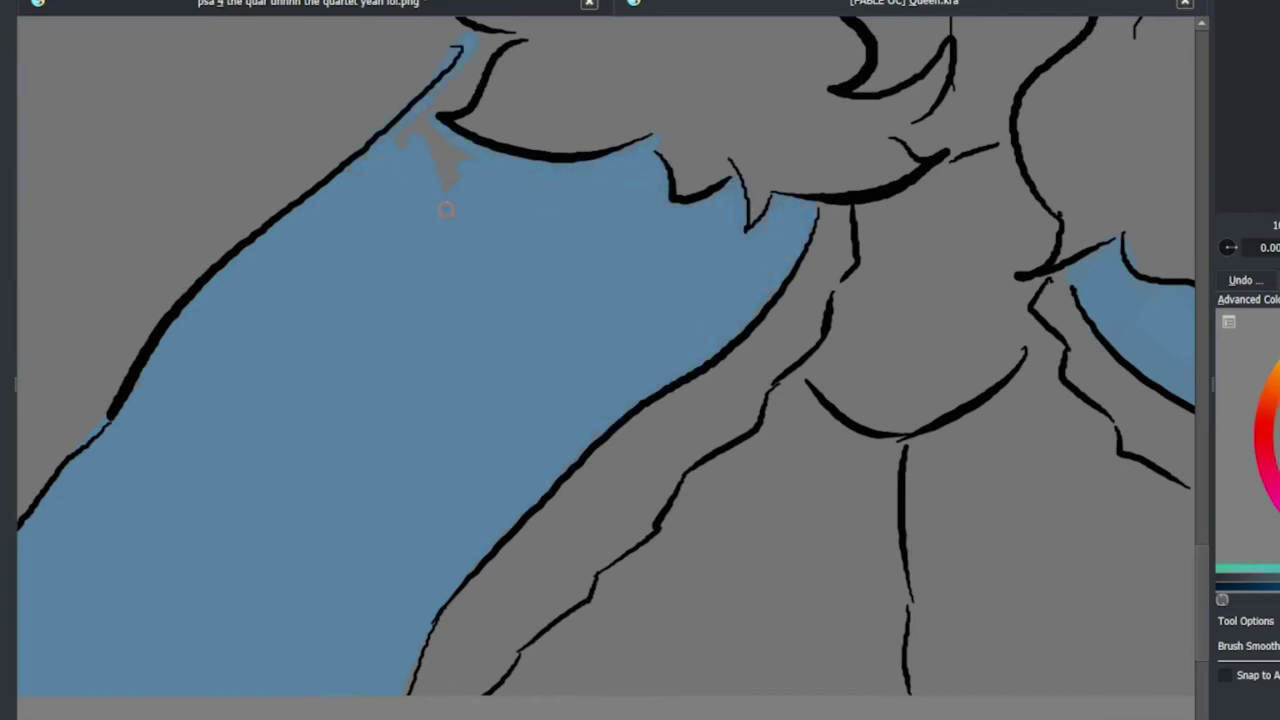
# - Paint the raised arm's bent sleeve flat blue between the ruffled cuff and the torso
pyautogui.scroll(-3, 476, 92)
pyautogui.scroll(3, 633, 128)
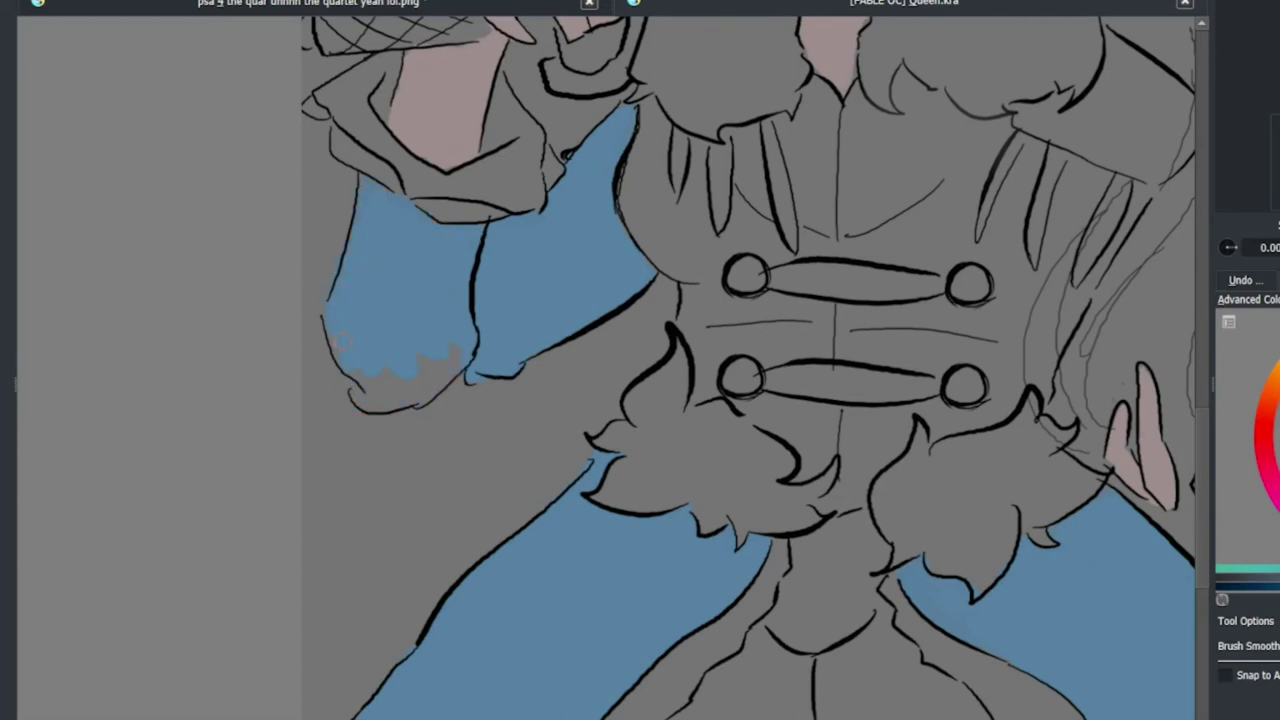
pyautogui.scroll(-2, 974, 457)
# - Paint the large fur collar piece nearest the sword blade pale grey-white, redoing the first strokes
pyautogui.moveTo(648, 298); pyautogui.dragTo(705, 225)
pyautogui.hotkey('ctrl', 'z')
pyautogui.hotkey('ctrl', 'z')
pyautogui.moveTo(700, 180)
pyautogui.mouseDown()
pyautogui.moveTo(730, 245)
pyautogui.moveTo(676, 262)
pyautogui.moveTo(650, 330)
pyautogui.mouseUp()
pyautogui.moveTo(665, 165)
pyautogui.mouseDown()
pyautogui.moveTo(605, 260)
pyautogui.moveTo(690, 300)
pyautogui.moveTo(735, 240)
pyautogui.mouseUp()
pyautogui.scroll(-1, 640, 260)
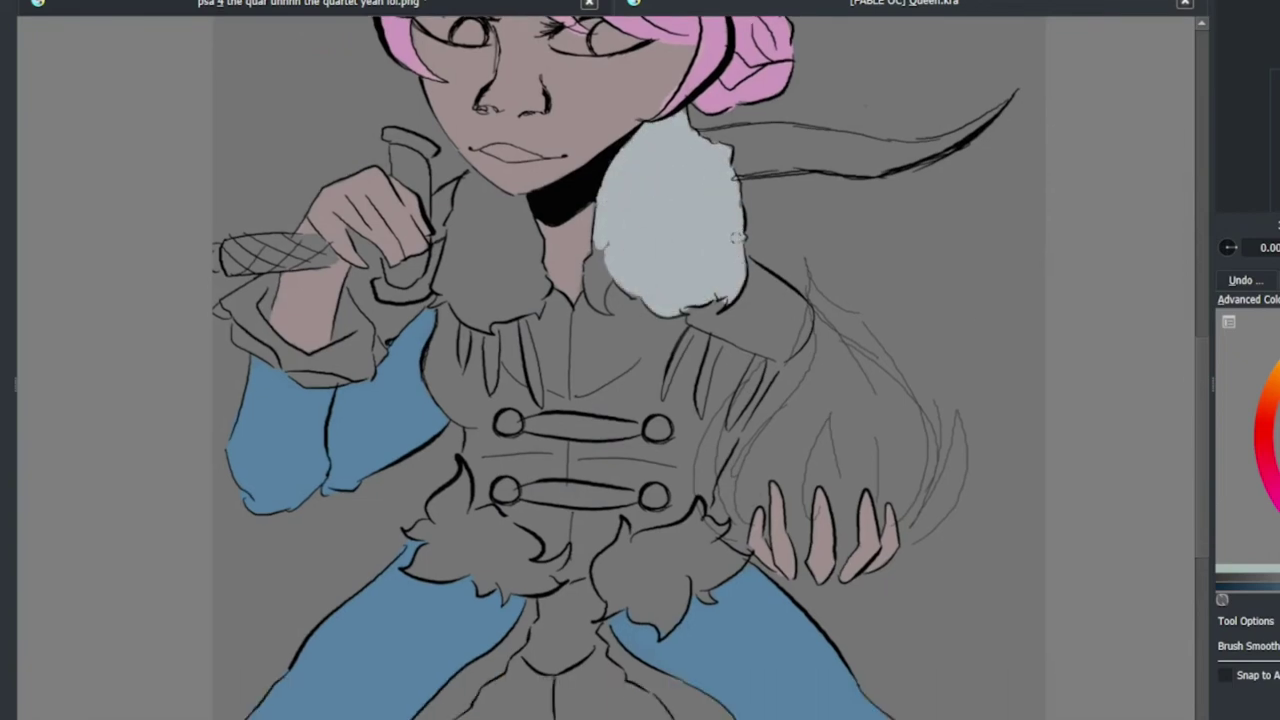
# - Paint the fur collar piece beside the raised hand pale grey-white, stepping back through recent strokes to correct them
pyautogui.moveTo(476, 251)
pyautogui.mouseDown()
pyautogui.moveTo(500, 215)
pyautogui.moveTo(527, 234)
pyautogui.moveTo(450, 230)
pyautogui.moveTo(500, 320)
pyautogui.moveTo(500, 257)
pyautogui.moveTo(545, 310)
pyautogui.mouseUp()
pyautogui.hotkey('ctrl', 'z')
pyautogui.hotkey('ctrl', 'z')
pyautogui.hotkey('ctrl', 'z')
pyautogui.hotkey('ctrl', 'z')
pyautogui.hotkey('ctrl', 'z')
pyautogui.hotkey('ctrl', 'shift', 'z')
# - Block in both waist fur tufts in pale grey-white and fill out the tuft nearest the open hand
pyautogui.scroll(-3, 620, 400)
pyautogui.moveTo(665, 395); pyautogui.dragTo(640, 440)
pyautogui.moveTo(610, 400); pyautogui.dragTo(690, 420)
pyautogui.moveTo(430, 375); pyautogui.dragTo(485, 395)
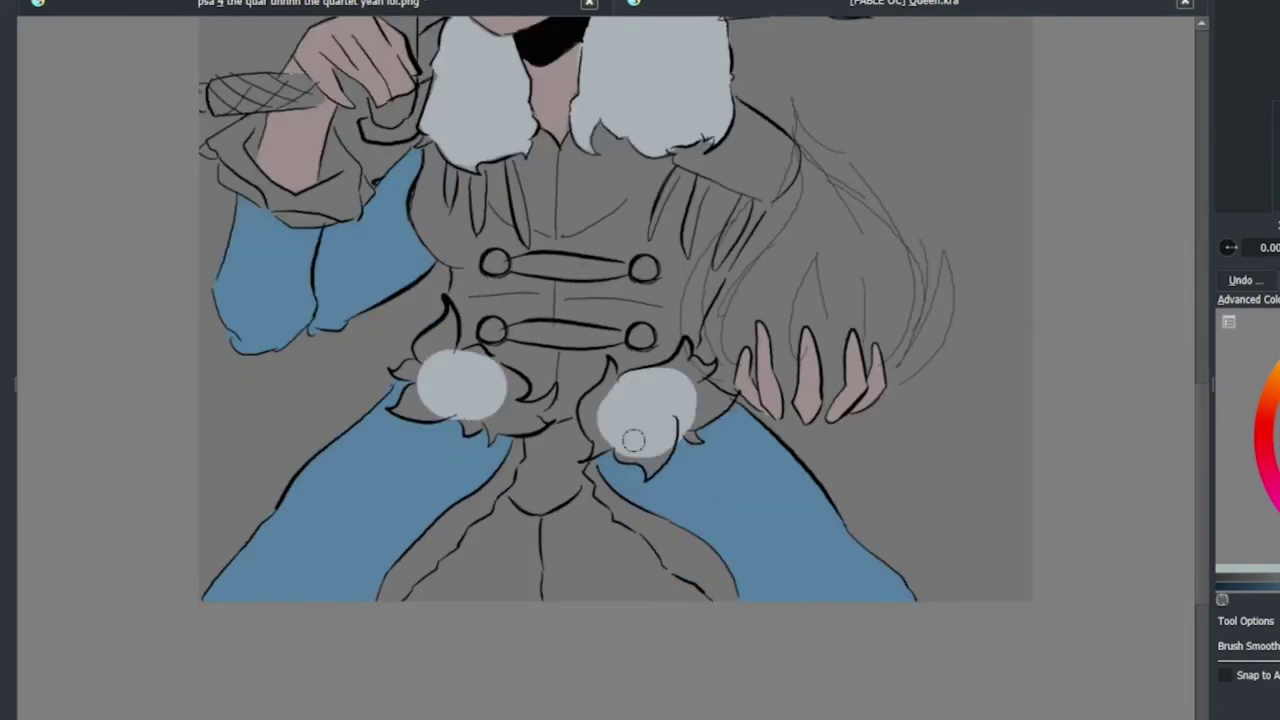
pyautogui.moveTo(698, 417)
pyautogui.mouseDown()
pyautogui.moveTo(695, 362)
pyautogui.moveTo(586, 408)
pyautogui.mouseUp()
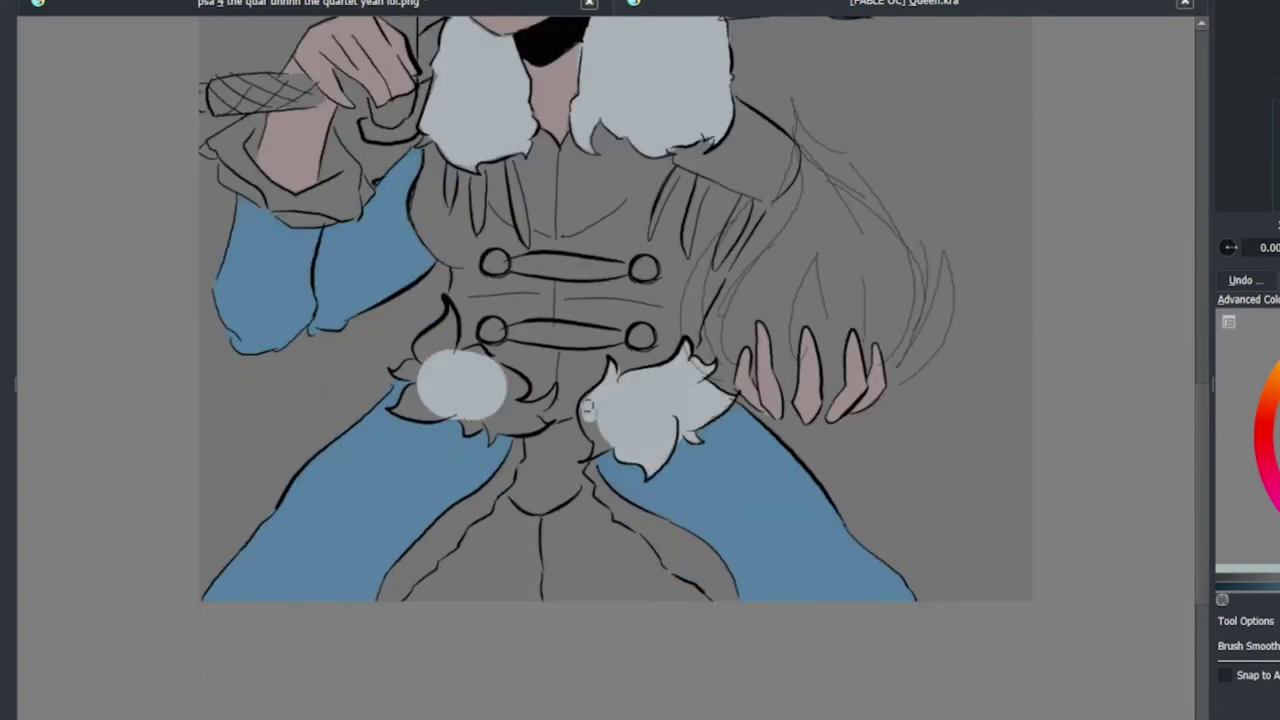
# - Fill the waist fur tuft on the raised arm's side with pale grey-white out to its pointed tips
pyautogui.moveTo(462, 428); pyautogui.dragTo(546, 425)
pyautogui.scroll(3, 471, 391)
pyautogui.moveTo(450, 265)
pyautogui.mouseDown()
pyautogui.moveTo(571, 334)
pyautogui.moveTo(615, 378)
pyautogui.moveTo(429, 277)
pyautogui.moveTo(620, 443)
pyautogui.moveTo(346, 211)
pyautogui.moveTo(310, 330)
pyautogui.moveTo(323, 411)
pyautogui.moveTo(518, 513)
pyautogui.mouseUp()
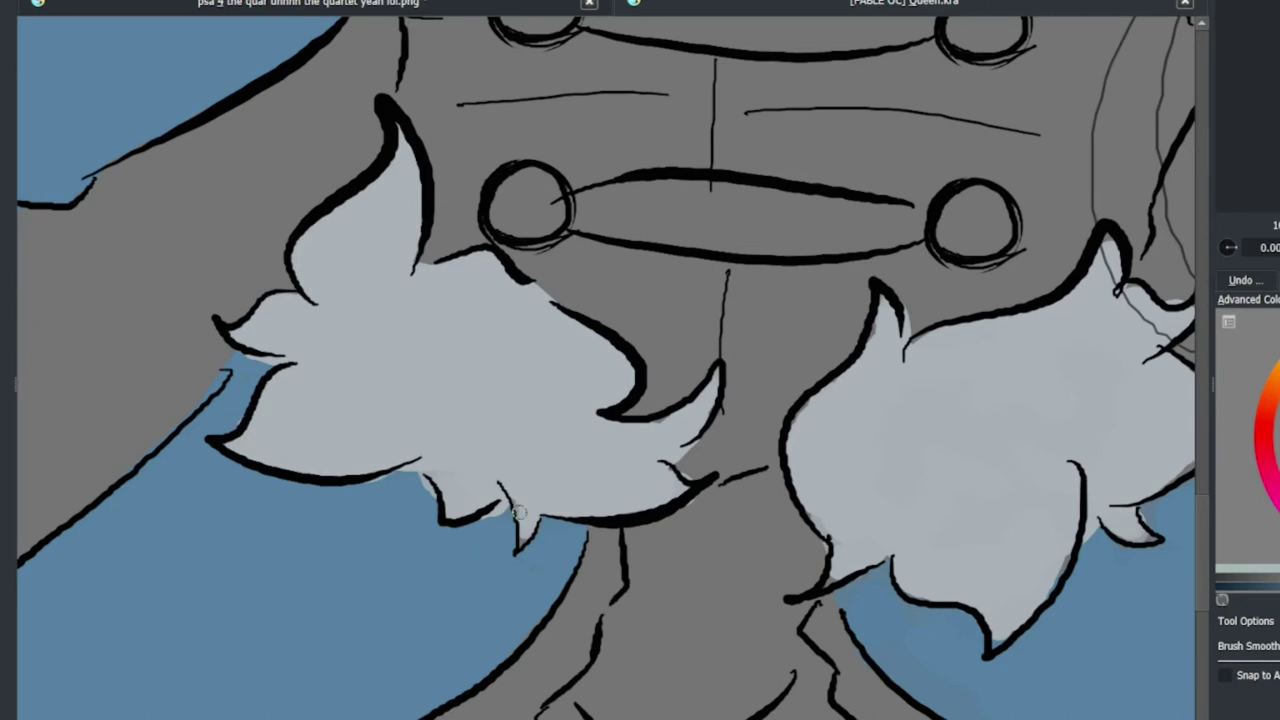
# - Paint the ruffled cuff around the raised wrist pale grey-white, undoing a stray stroke along its outer edge
pyautogui.scroll(-3, 522, 527)
pyautogui.scroll(3, 400, 370)
pyautogui.moveTo(290, 285)
pyautogui.mouseDown()
pyautogui.moveTo(460, 365)
pyautogui.moveTo(380, 330)
pyautogui.moveTo(425, 376)
pyautogui.moveTo(475, 320)
pyautogui.moveTo(455, 255)
pyautogui.mouseUp()
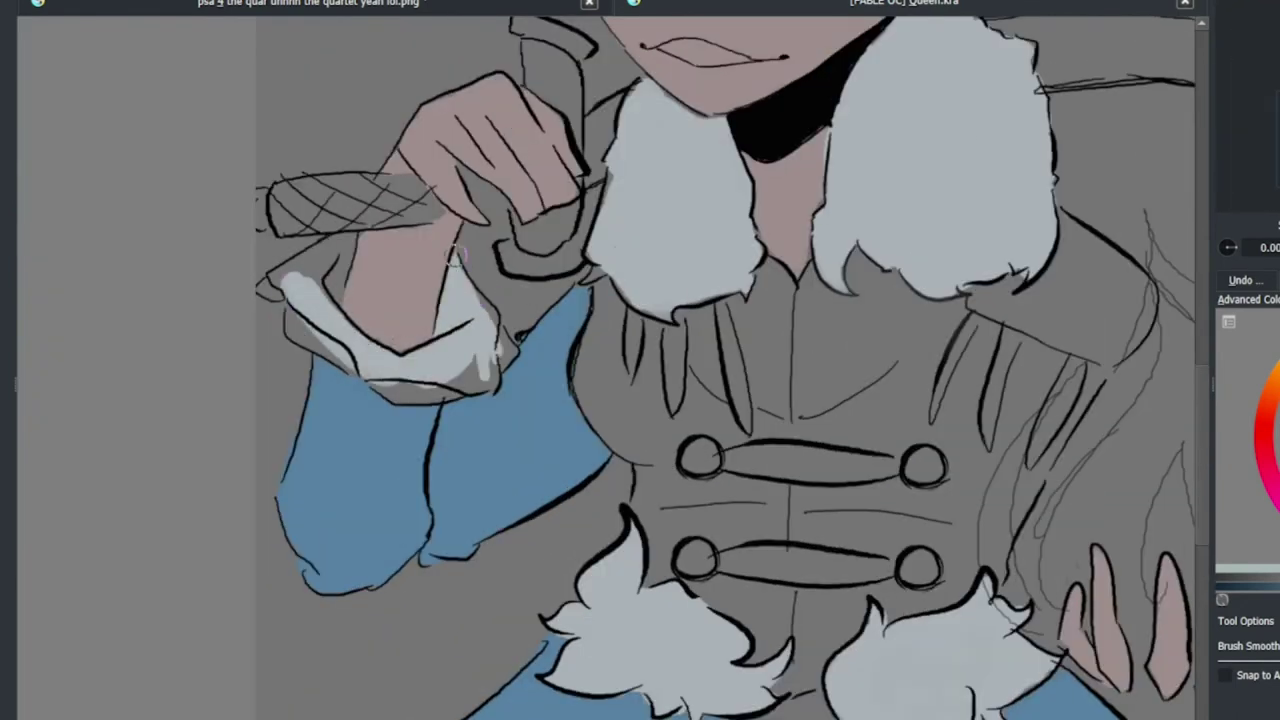
pyautogui.moveTo(508, 351)
pyautogui.mouseDown()
pyautogui.moveTo(410, 392)
pyautogui.moveTo(298, 317)
pyautogui.mouseUp()
pyautogui.moveTo(347, 359); pyautogui.dragTo(330, 250)
pyautogui.hotkey('ctrl', 'z')
pyautogui.scroll(2, 315, 278)
pyautogui.moveTo(380, 330)
pyautogui.mouseDown()
pyautogui.moveTo(395, 200)
pyautogui.moveTo(362, 248)
pyautogui.mouseUp()
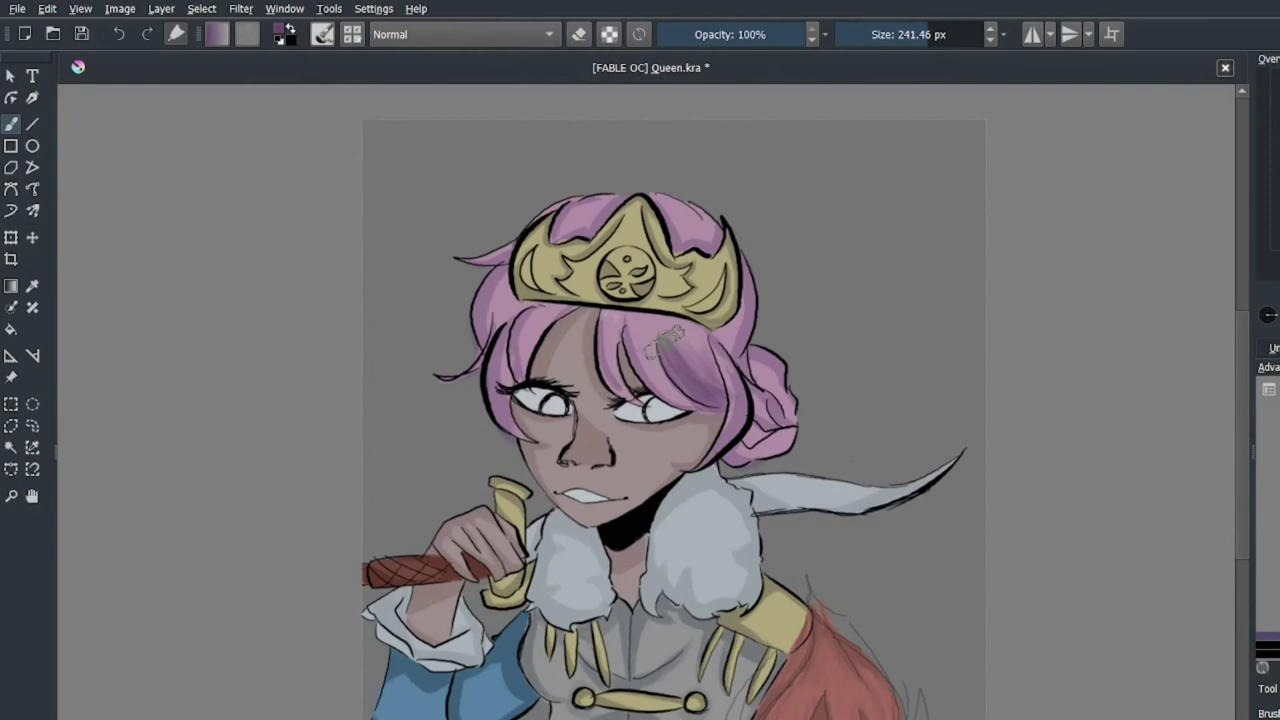
# - Deepen the purple shadows on the fringe strands beside the parting, undoing the accidental erasure of the face's skin base
pyautogui.scroll(5, 650, 370)
pyautogui.scroll(-3, 470, 390)
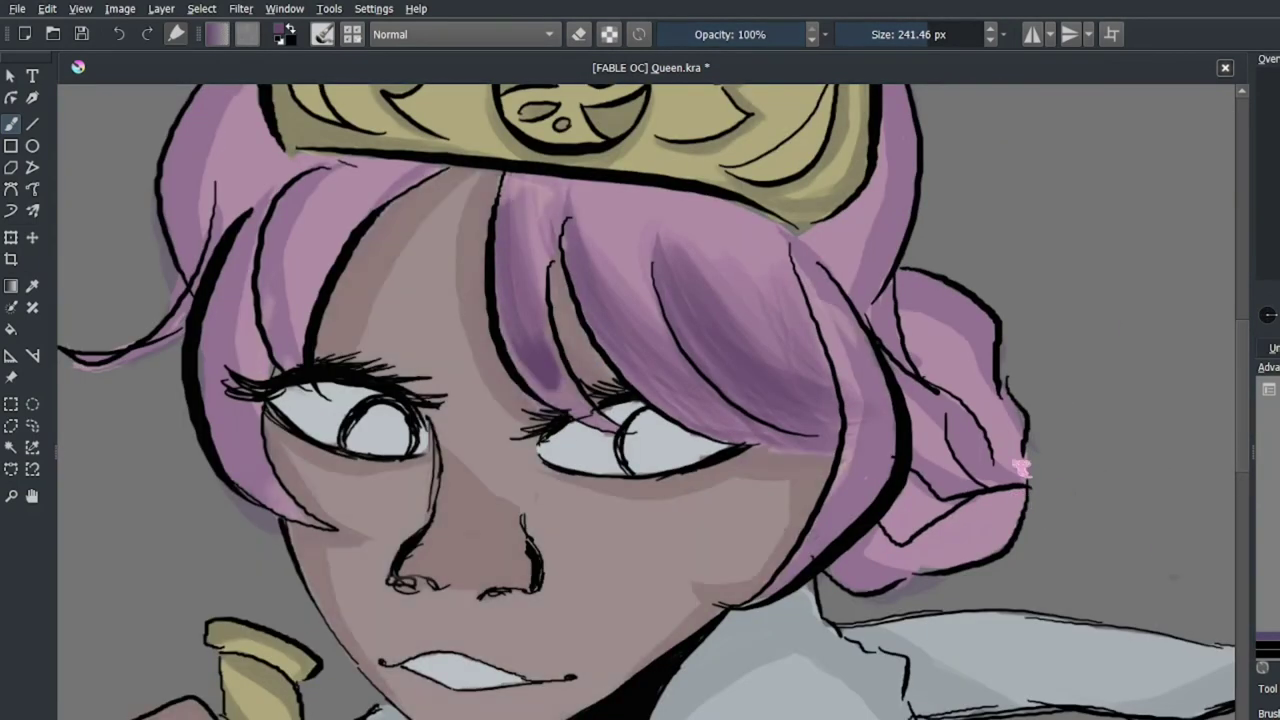
pyautogui.press('e')
pyautogui.hotkey('ctrl', 'shift', 'z')
pyautogui.hotkey('ctrl', 'z')
pyautogui.hotkey('ctrl', 'shift', 'z')
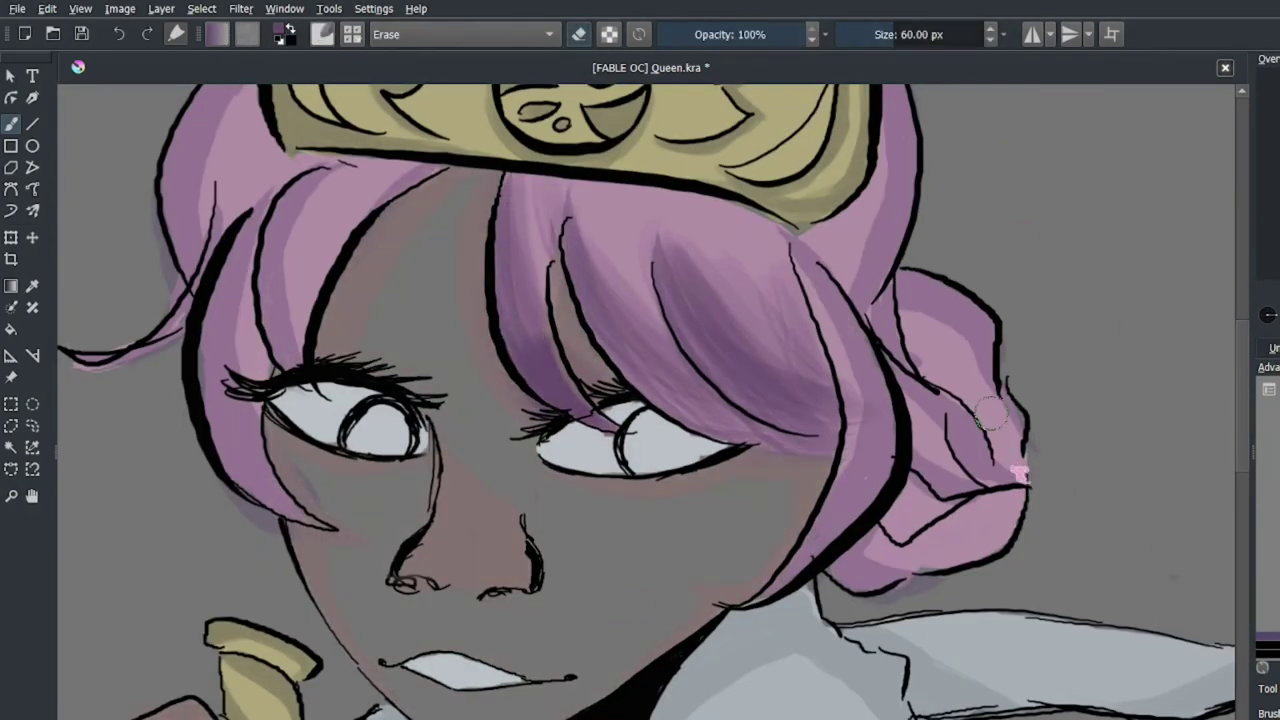
pyautogui.hotkey('ctrl', 'z')
# - Shade the remaining fringe, side hair, crown-top hair and bun with blended darker purple strokes
pyautogui.press('e')
pyautogui.moveTo(290, 230); pyautogui.dragTo(330, 300)
pyautogui.hotkey('ctrl', 'shift', 'z')
pyautogui.hotkey('ctrl', 'z')
pyautogui.press('e')
pyautogui.press('e')
pyautogui.scroll(2, 286, 171)
pyautogui.scroll(-1, 495, 225)
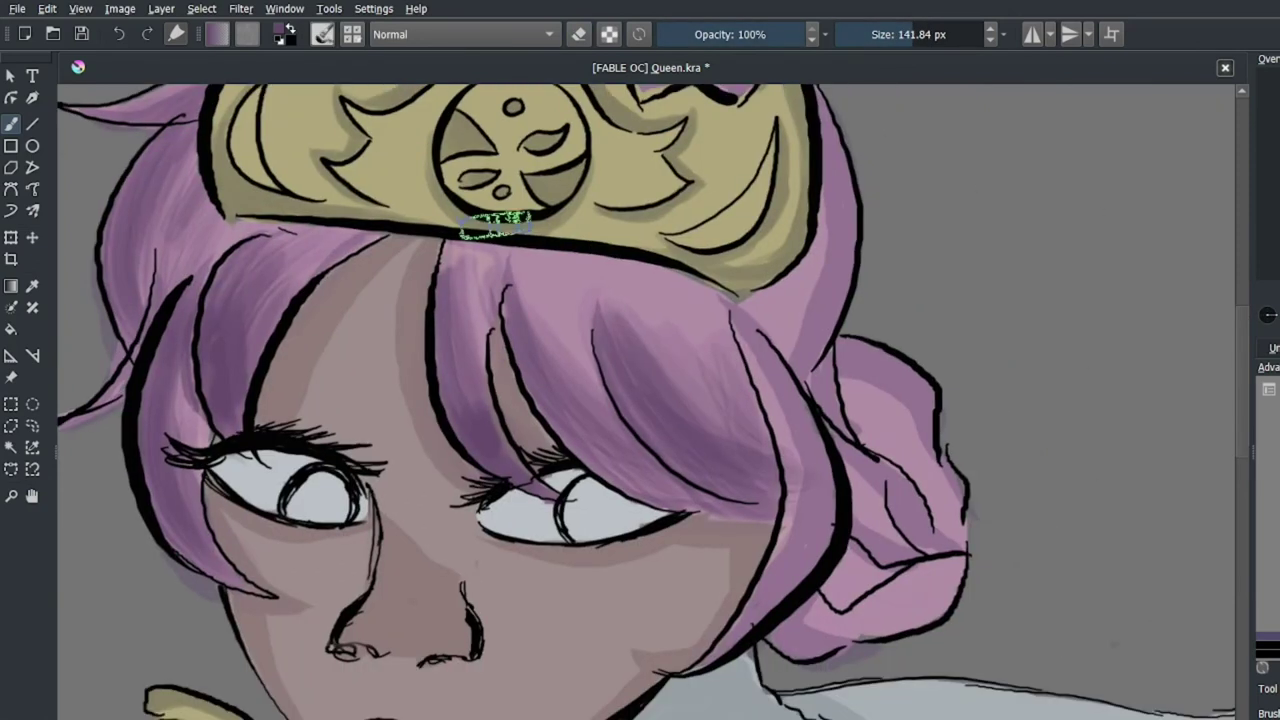
pyautogui.scroll(-4, 495, 225)
pyautogui.scroll(3, 495, 225)
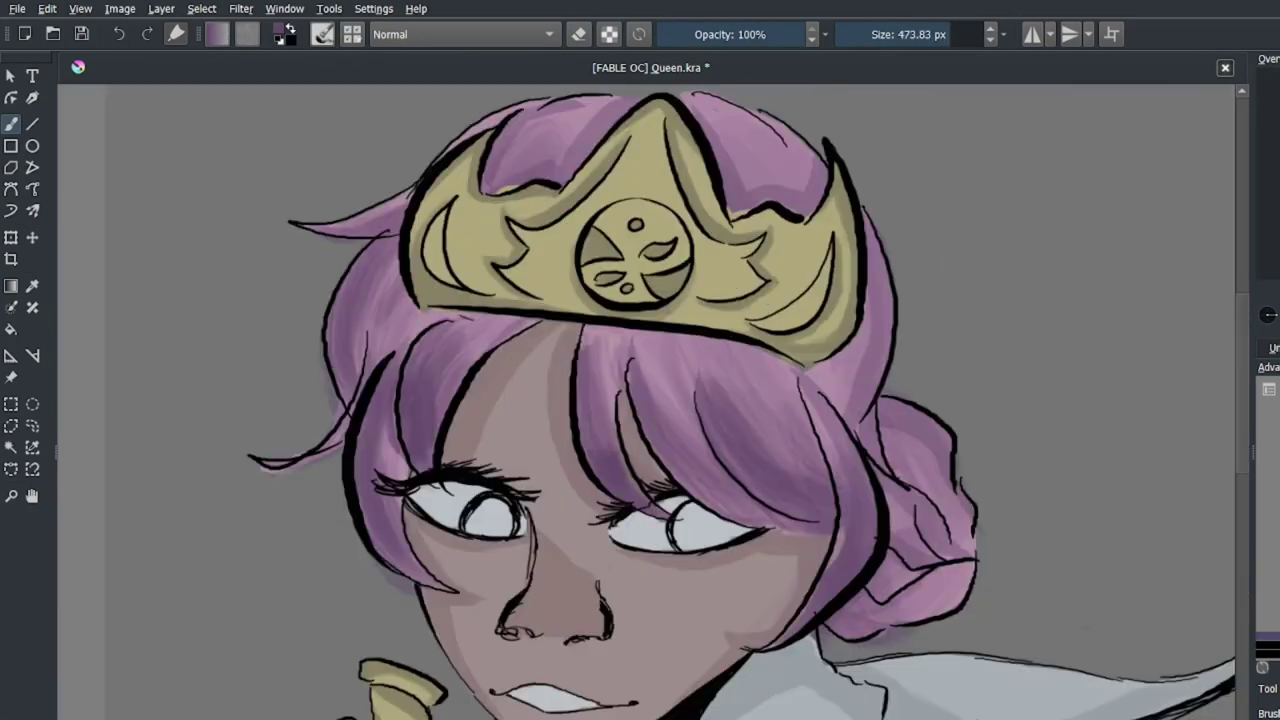
# - Glaze plum-magenta over the hair, concentrating on the large fringe locks and side strands
pyautogui.moveTo(760, 380)
pyautogui.mouseDown()
pyautogui.moveTo(671, 386)
pyautogui.moveTo(540, 330)
pyautogui.moveTo(400, 400)
pyautogui.mouseUp()
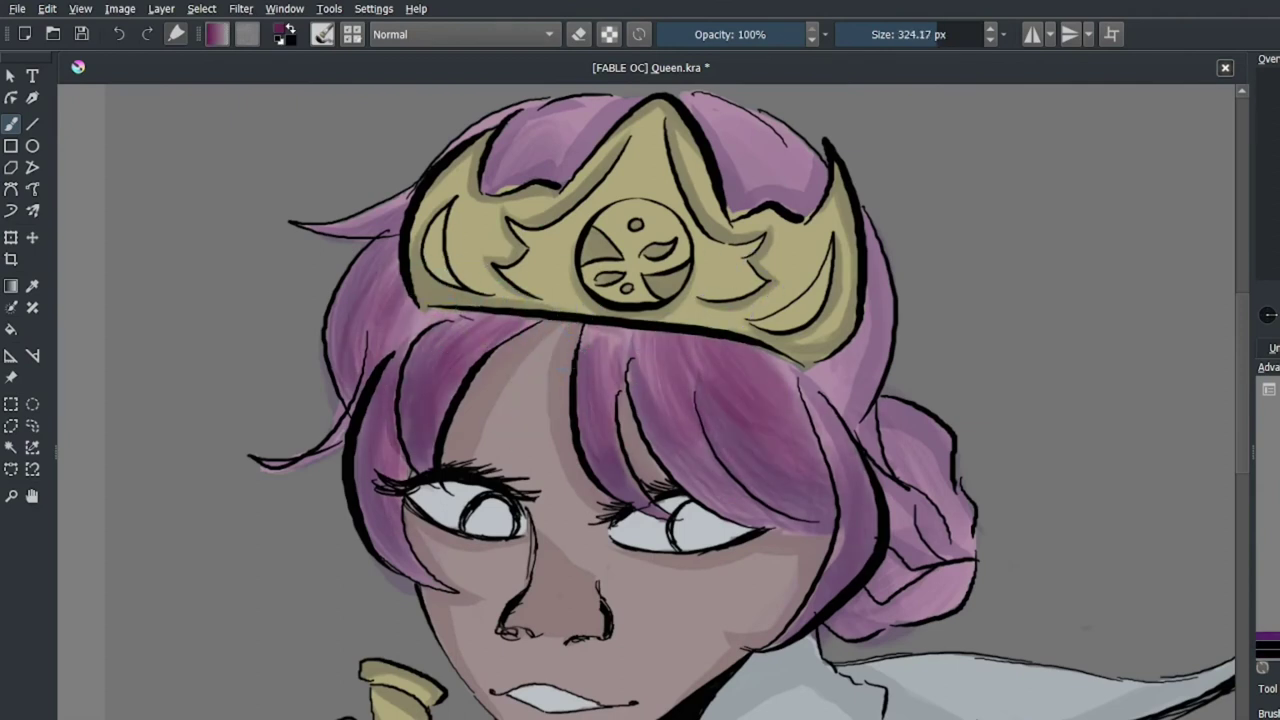
pyautogui.scroll(-1, 634, 230)
pyautogui.scroll(-3, 660, 330)
pyautogui.scroll(4, 690, 330)
pyautogui.scroll(-3, 770, 482)
pyautogui.scroll(3, 690, 400)
# - Paint a light pink highlight on the large fringe lock and tone it down to blend with the surrounding hair
pyautogui.moveTo(642, 412)
pyautogui.mouseDown()
pyautogui.moveTo(750, 422)
pyautogui.moveTo(680, 360)
pyautogui.moveTo(760, 410)
pyautogui.mouseUp()
pyautogui.click(1266, 638)
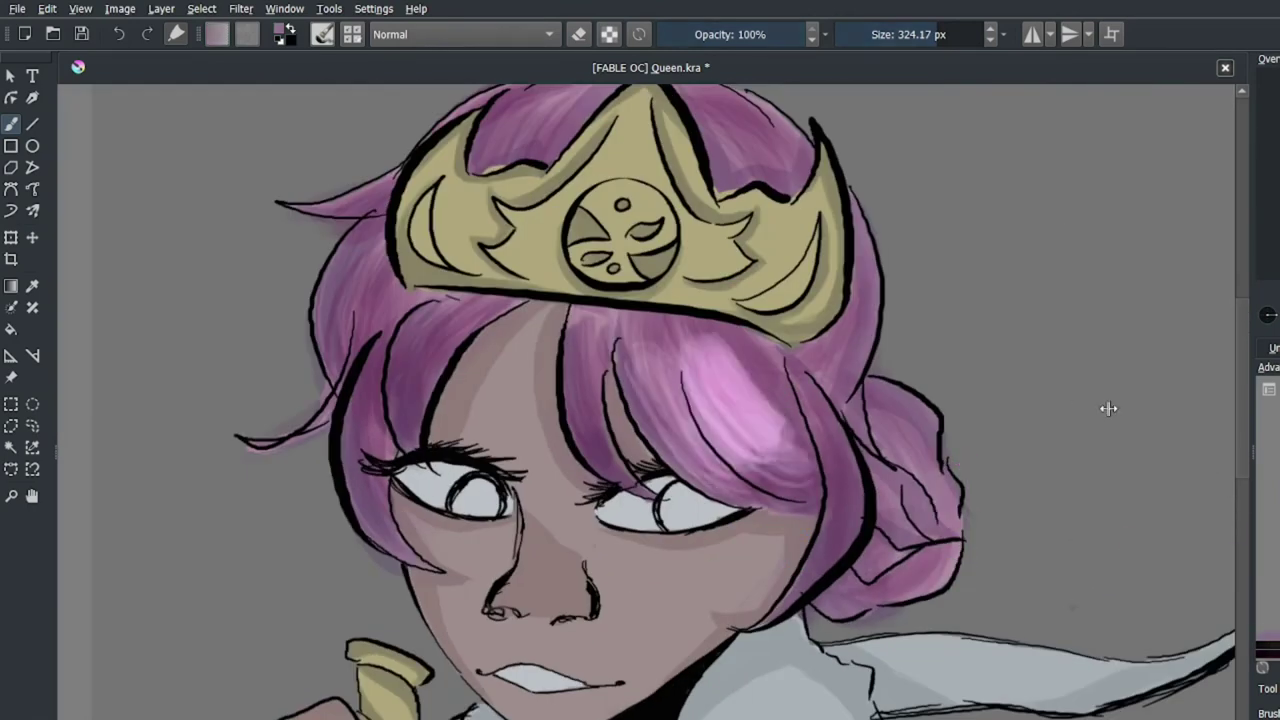
pyautogui.hotkey('ctrl', 'z')
pyautogui.scroll(-1, 1108, 408)
pyautogui.scroll(-2, 1108, 408)
pyautogui.scroll(2, 1108, 408)
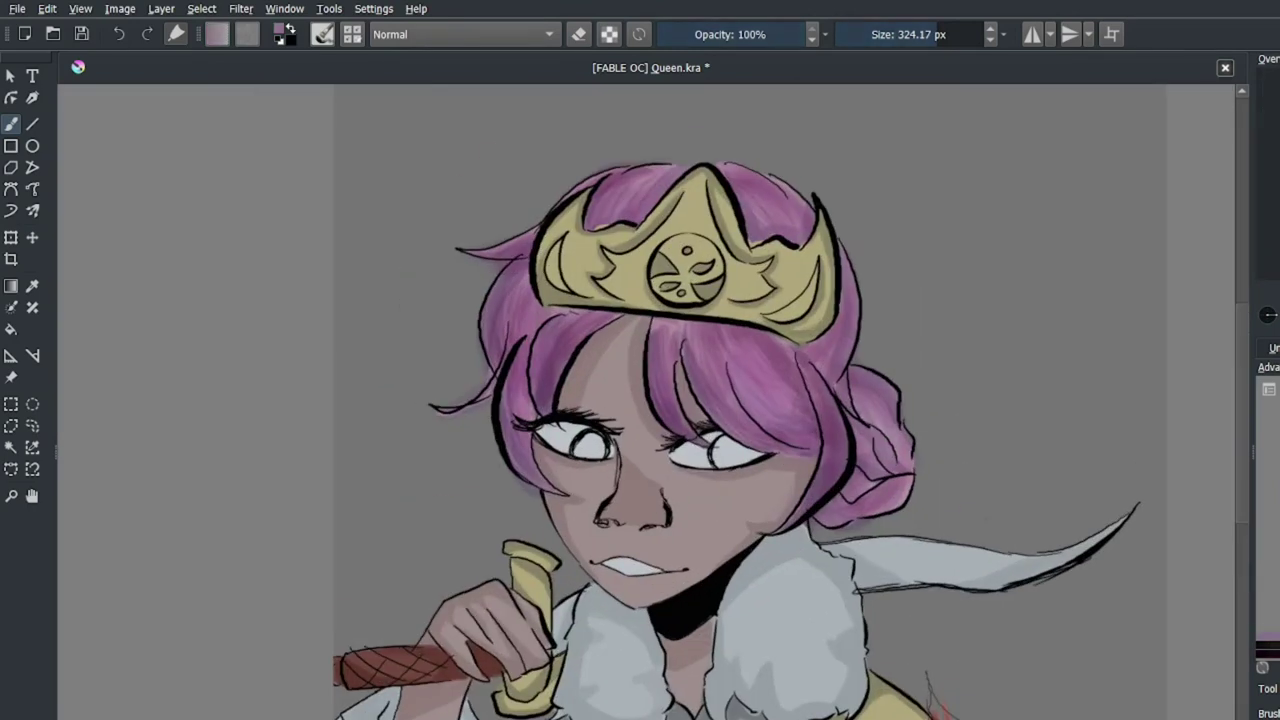
# - Blend crimson and warm pink tints through the fringe, side hair and bun
pyautogui.scroll(2, 870, 470)
pyautogui.scroll(-2, 891, 286)
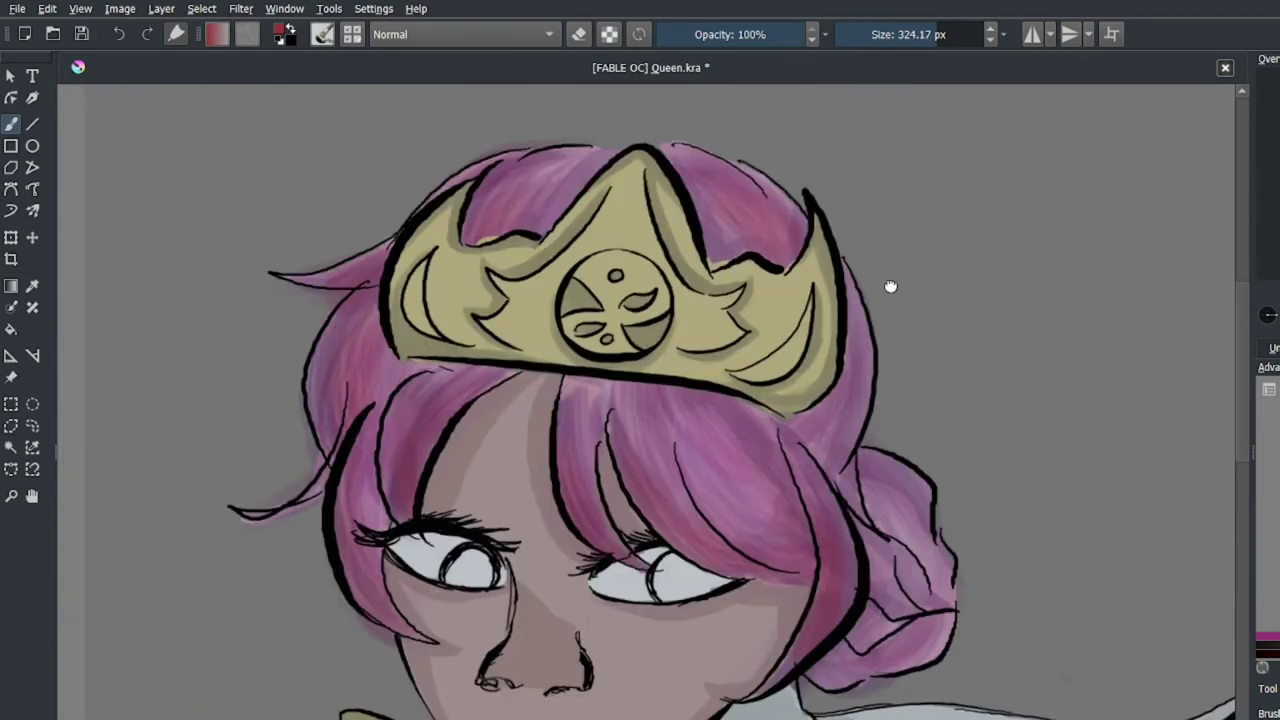
pyautogui.scroll(2, 891, 286)
pyautogui.scroll(-2, 1086, 500)
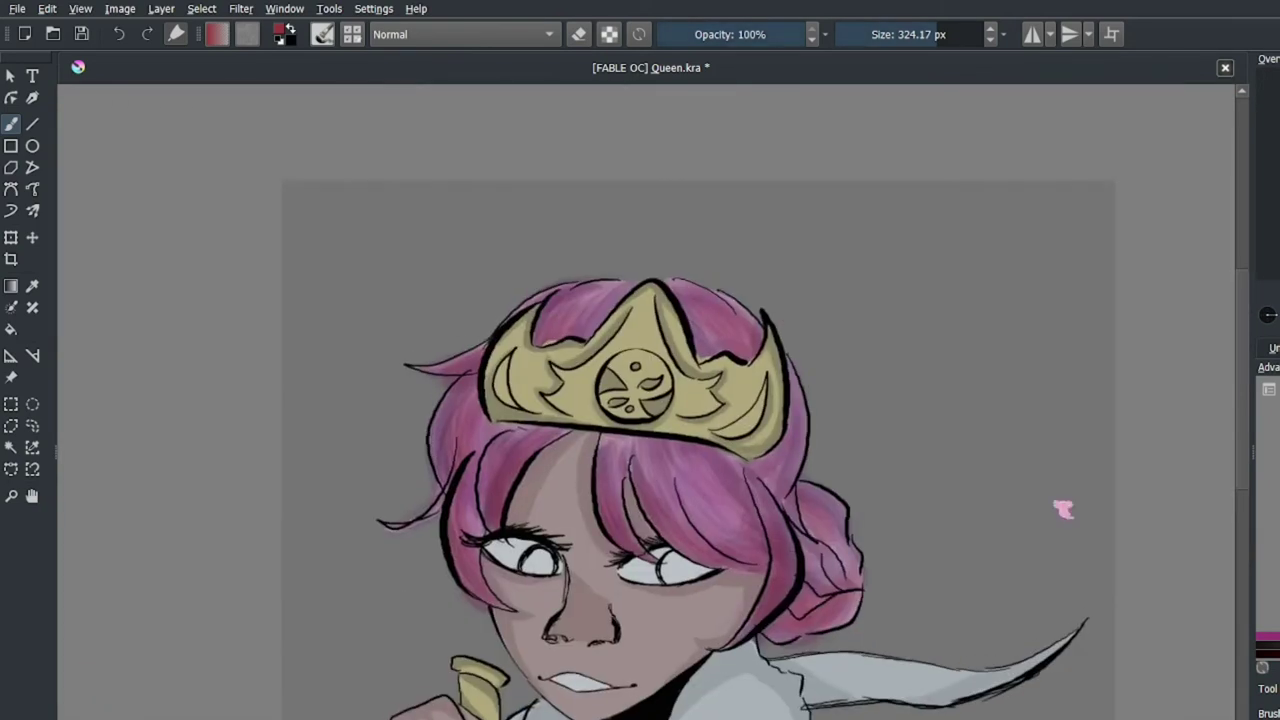
# - Recolour the black hair outlines dark plum across the bun, fringe and side strands
pyautogui.scroll(4, 1063, 509)
pyautogui.moveTo(699, 478); pyautogui.dragTo(838, 578)
pyautogui.scroll(-2, 809, 266)
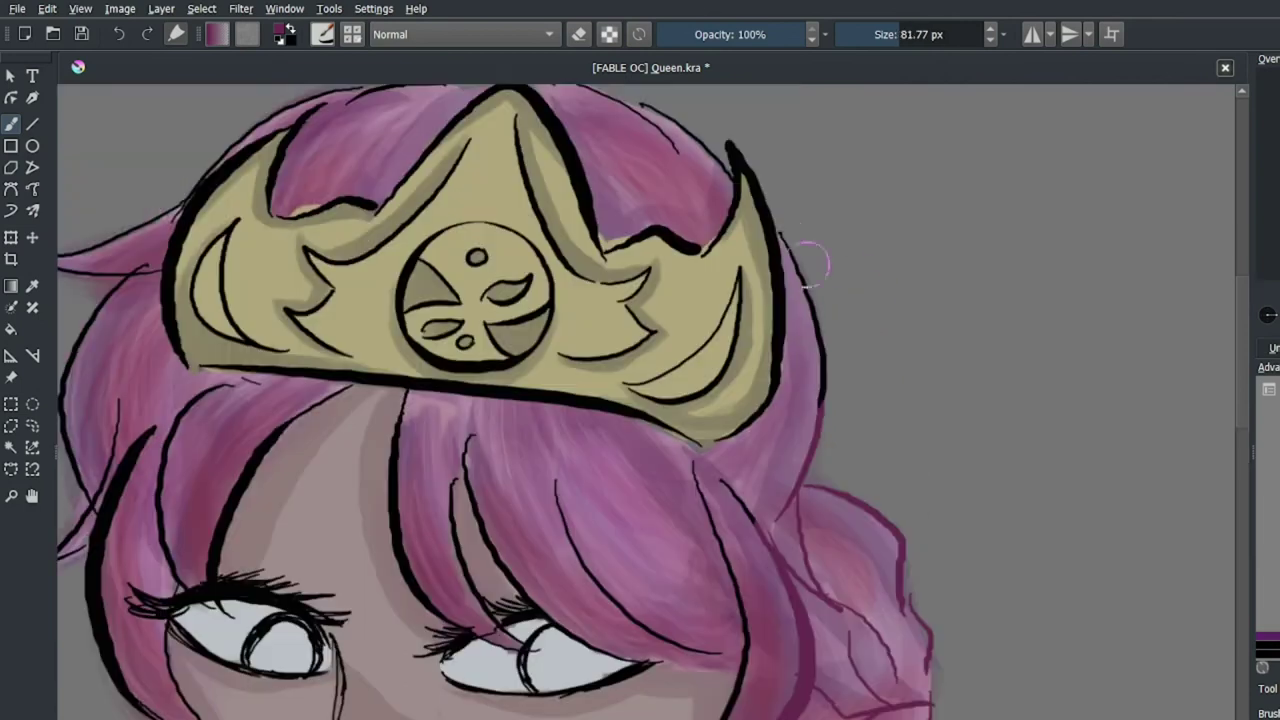
pyautogui.scroll(2, 460, 455)
pyautogui.scroll(-2, 460, 455)
pyautogui.scroll(2, 560, 400)
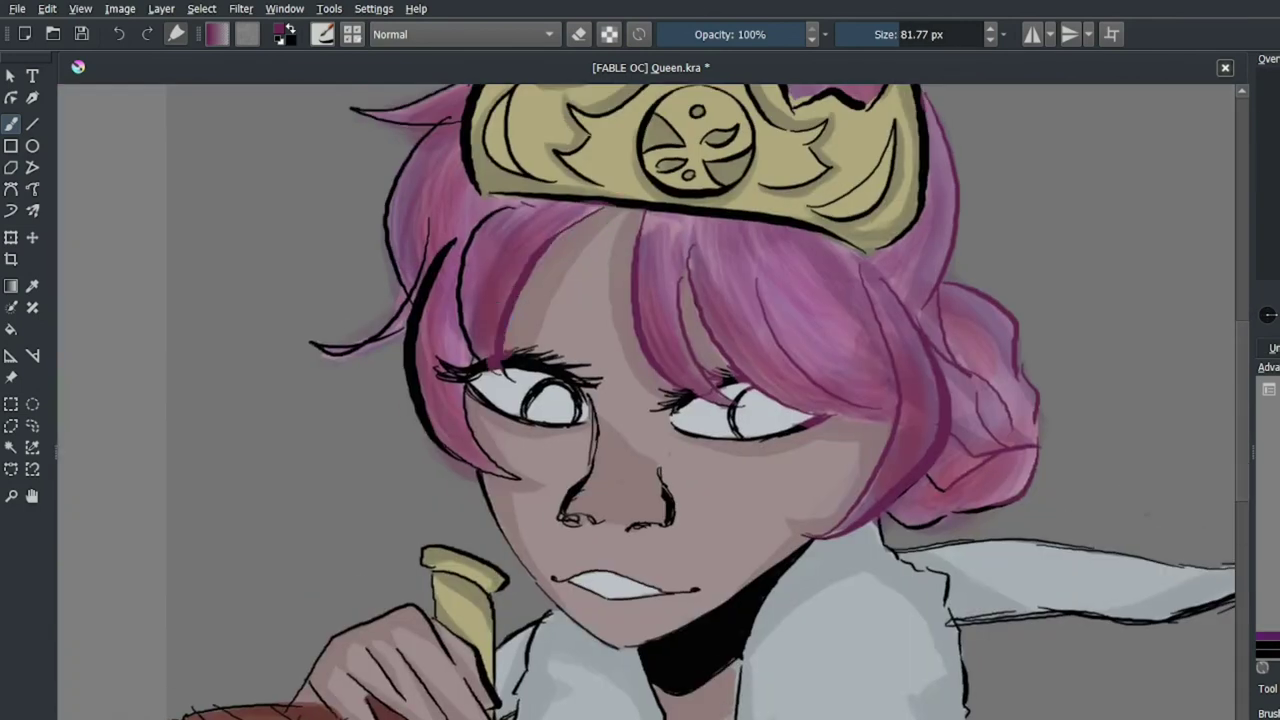
pyautogui.scroll(-3, 440, 232)
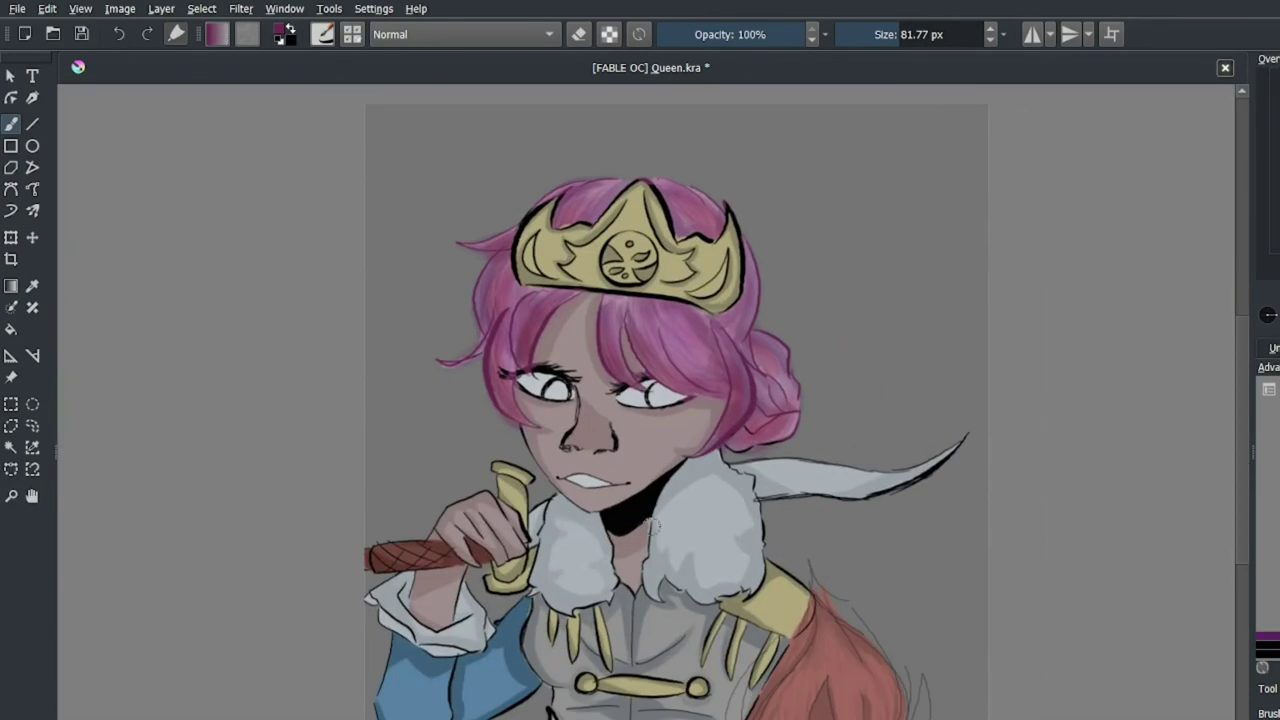
pyautogui.scroll(3, 660, 355)
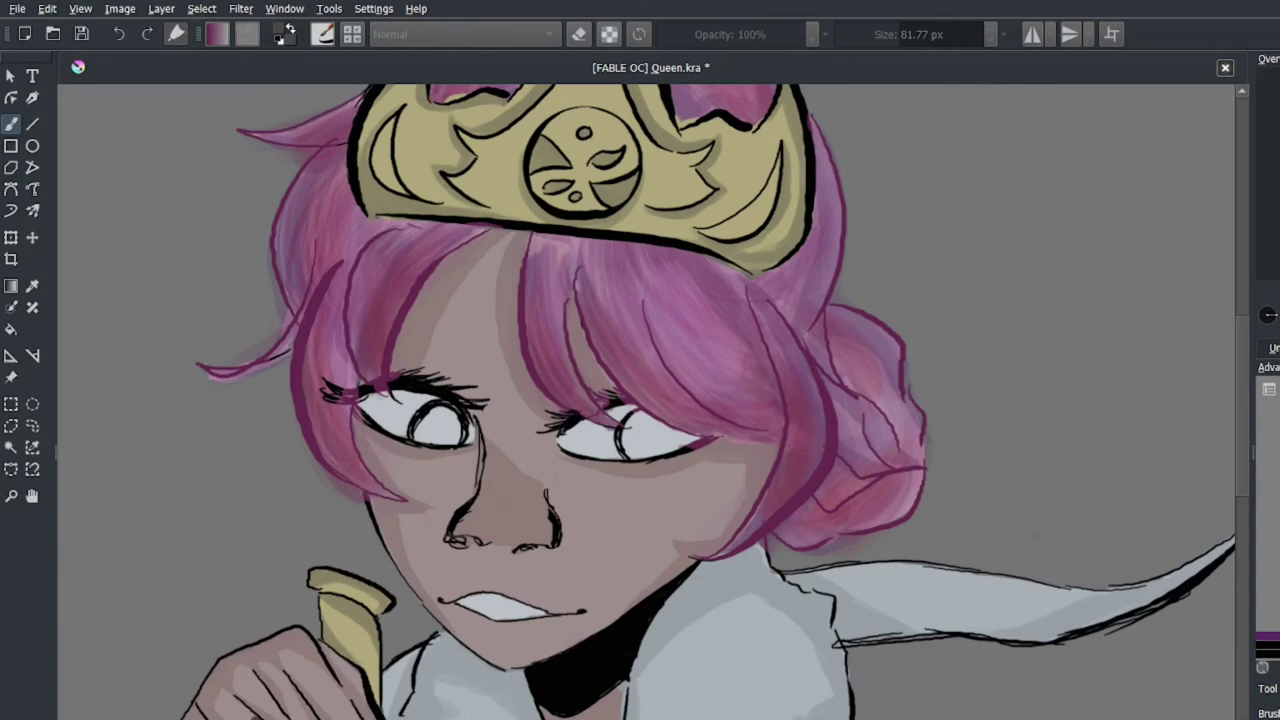
# - Bring in a skin-tone reference strip beside the face and lay brownish shadow over the forehead and nose bridge
pyautogui.press('t')
pyautogui.moveTo(743, 514); pyautogui.dragTo(773, 499)
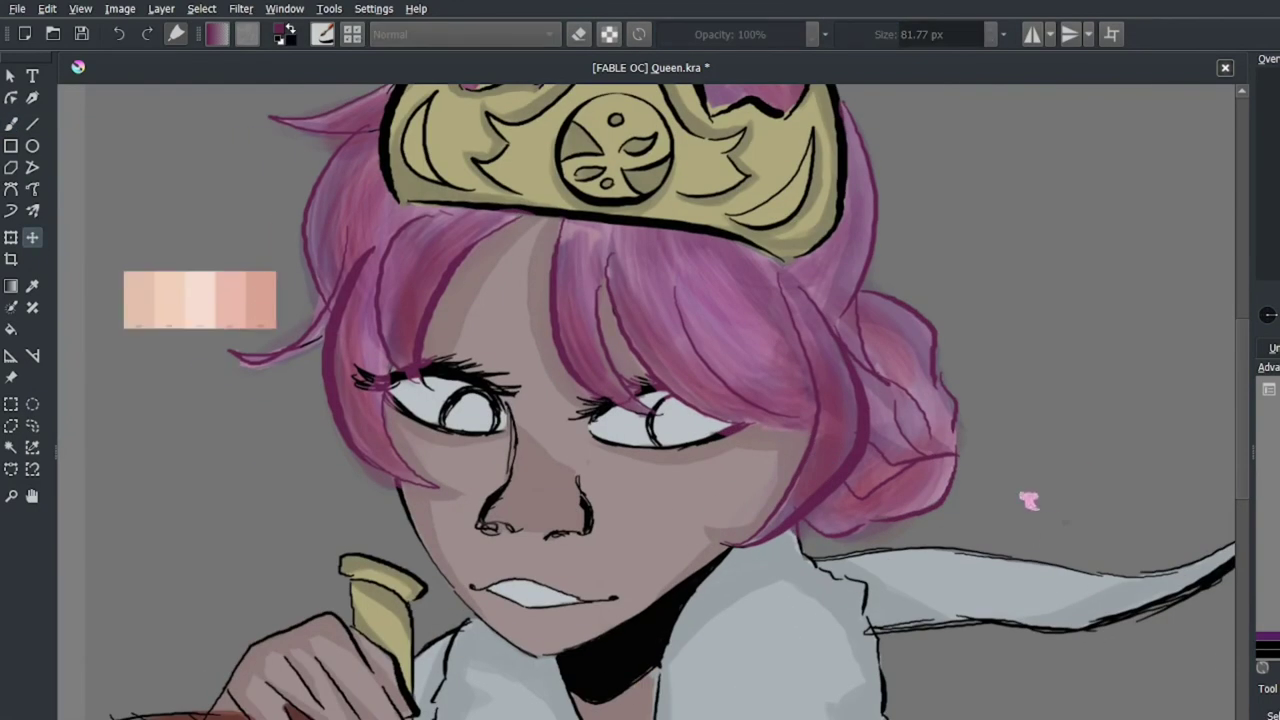
pyautogui.moveTo(500, 290)
pyautogui.mouseDown()
pyautogui.moveTo(560, 290)
pyautogui.moveTo(515, 290)
pyautogui.mouseUp()
pyautogui.hotkey('ctrl', 'z')
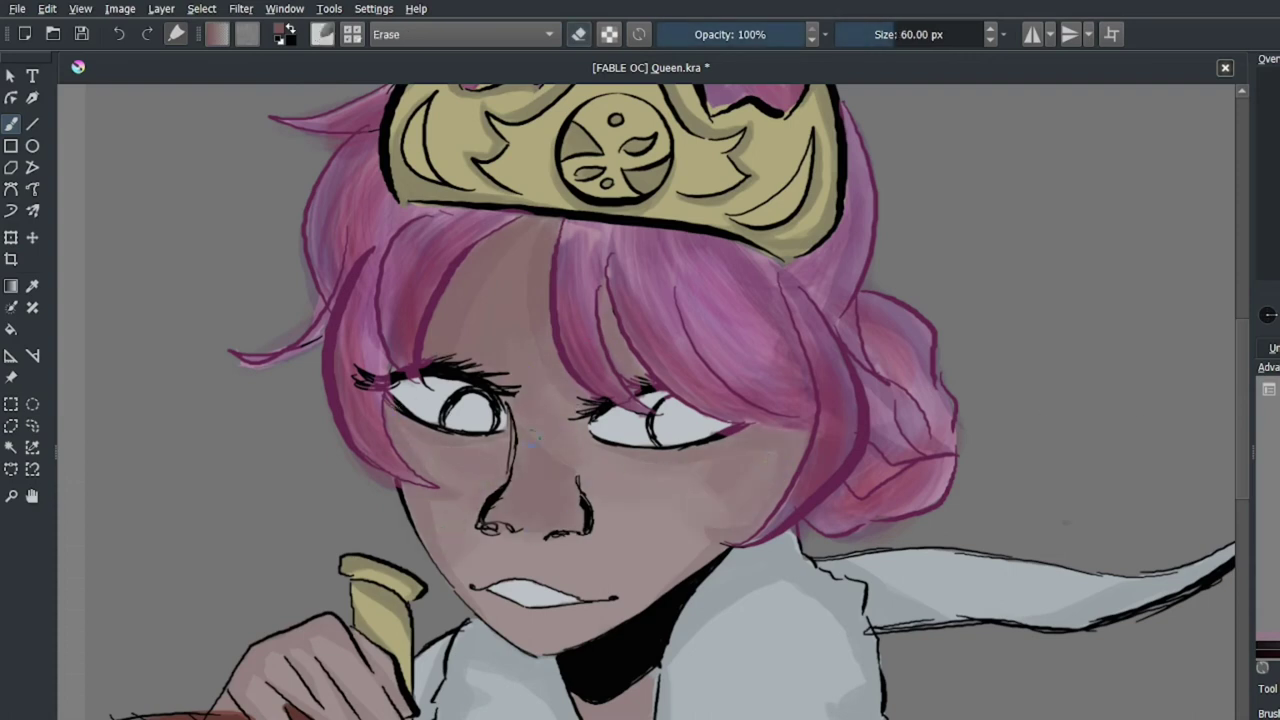
pyautogui.press('e')
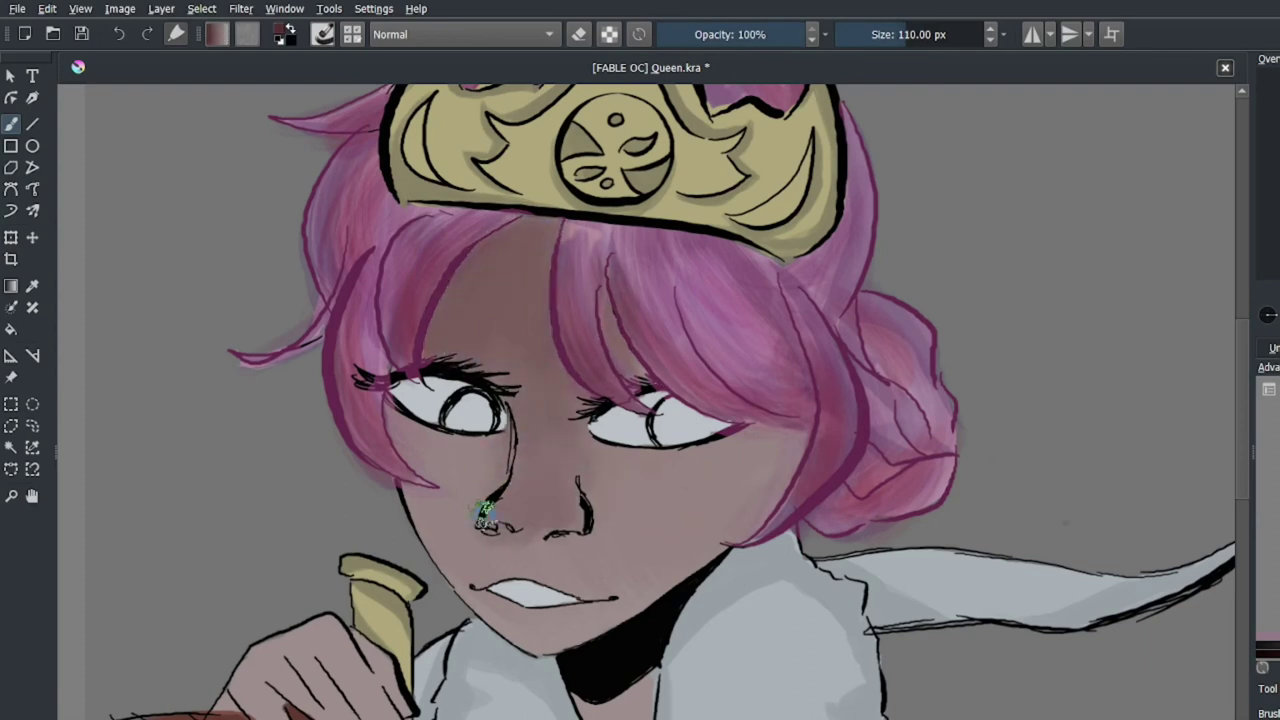
# - Shade the cheeks, sides of the nose and jaw with soft brown shadow
pyautogui.click(444, 471)
pyautogui.click(750, 477)
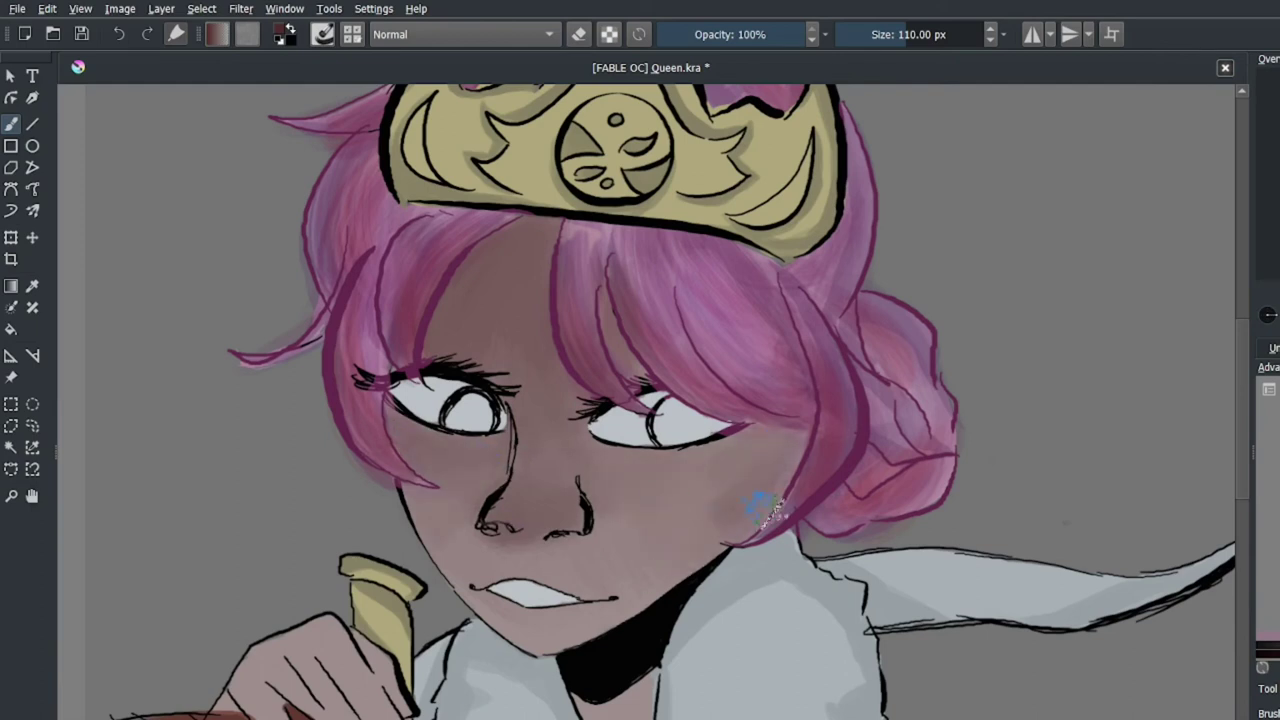
pyautogui.scroll(1, 600, 590)
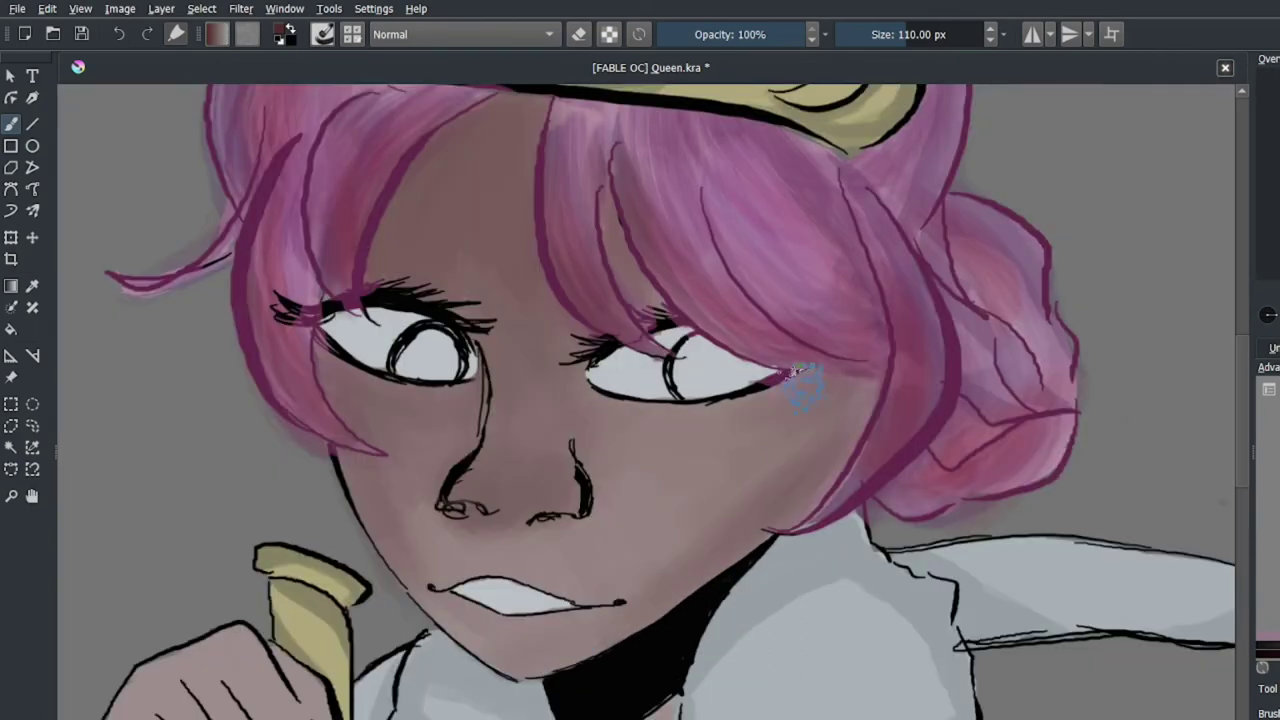
pyautogui.scroll(-1, 548, 657)
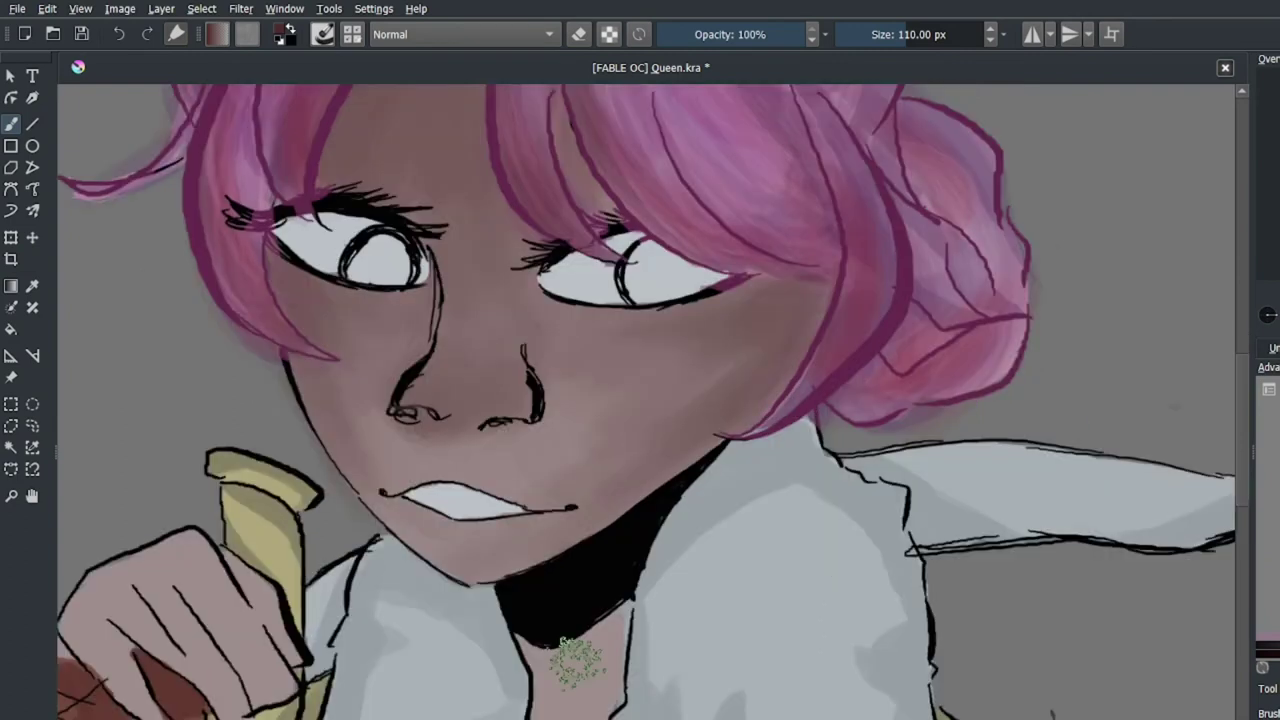
# - Blend lighter skin tones onto the nose bridge, forehead and outer cheek
pyautogui.scroll(1, 580, 686)
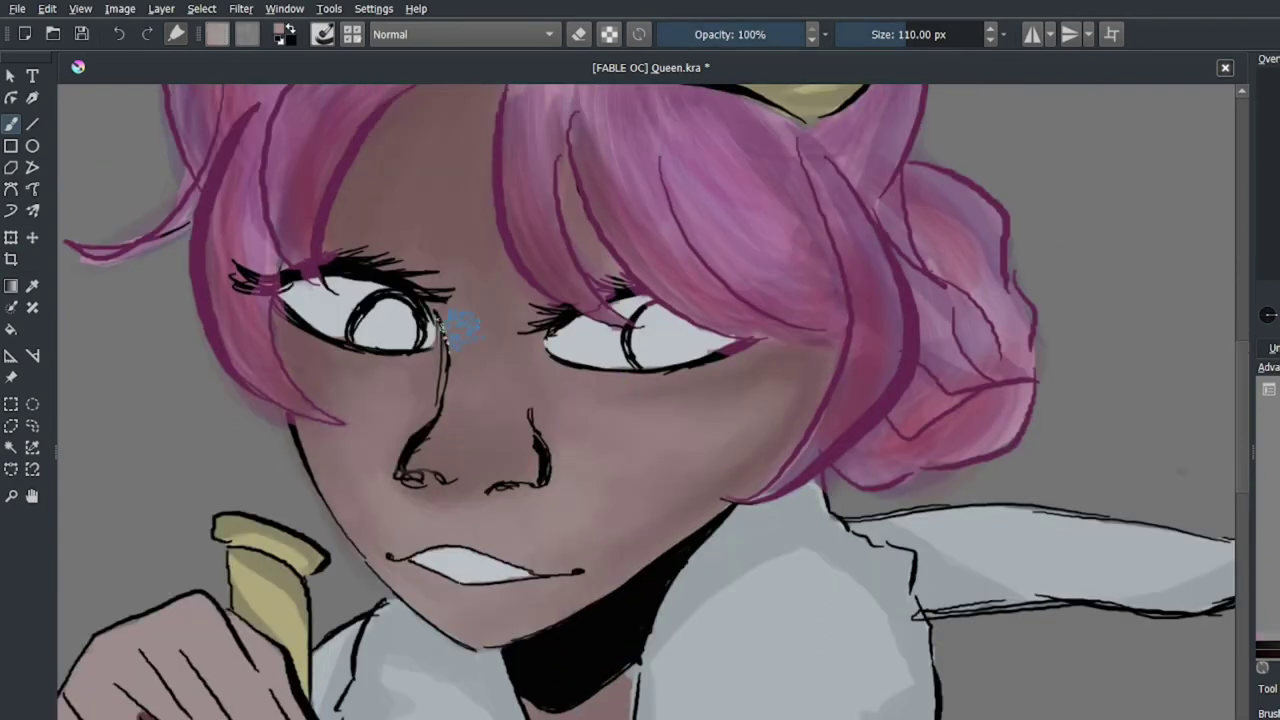
pyautogui.scroll(2, 560, 430)
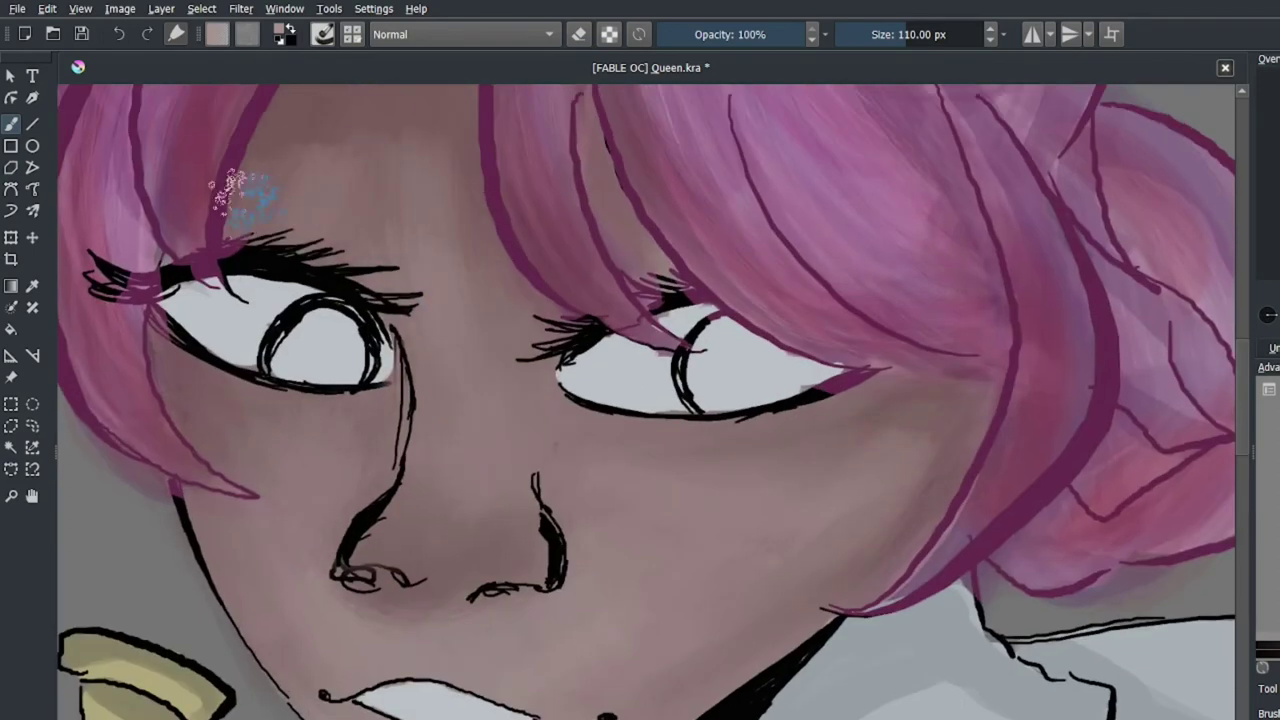
pyautogui.scroll(-3, 500, 386)
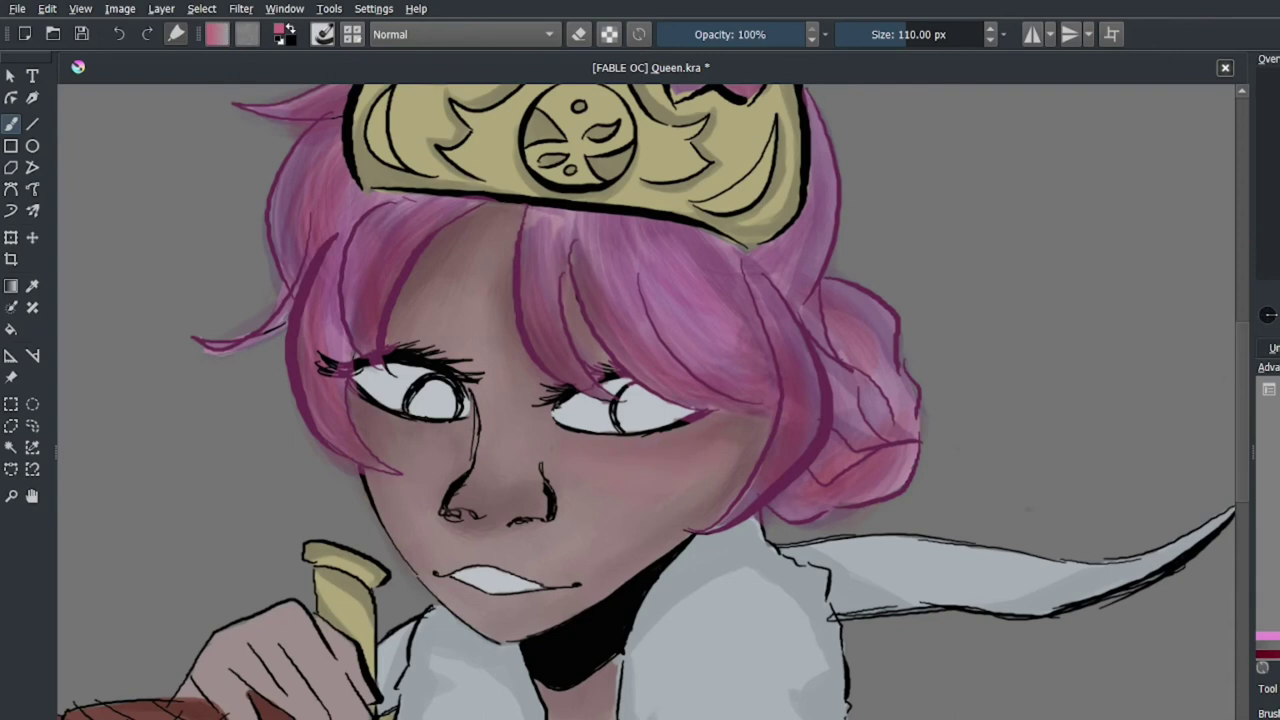
# - Build up a rosy red blush across both cheeks and the nose
pyautogui.scroll(2, 615, 470)
pyautogui.scroll(-3, 310, 540)
pyautogui.scroll(3, 443, 500)
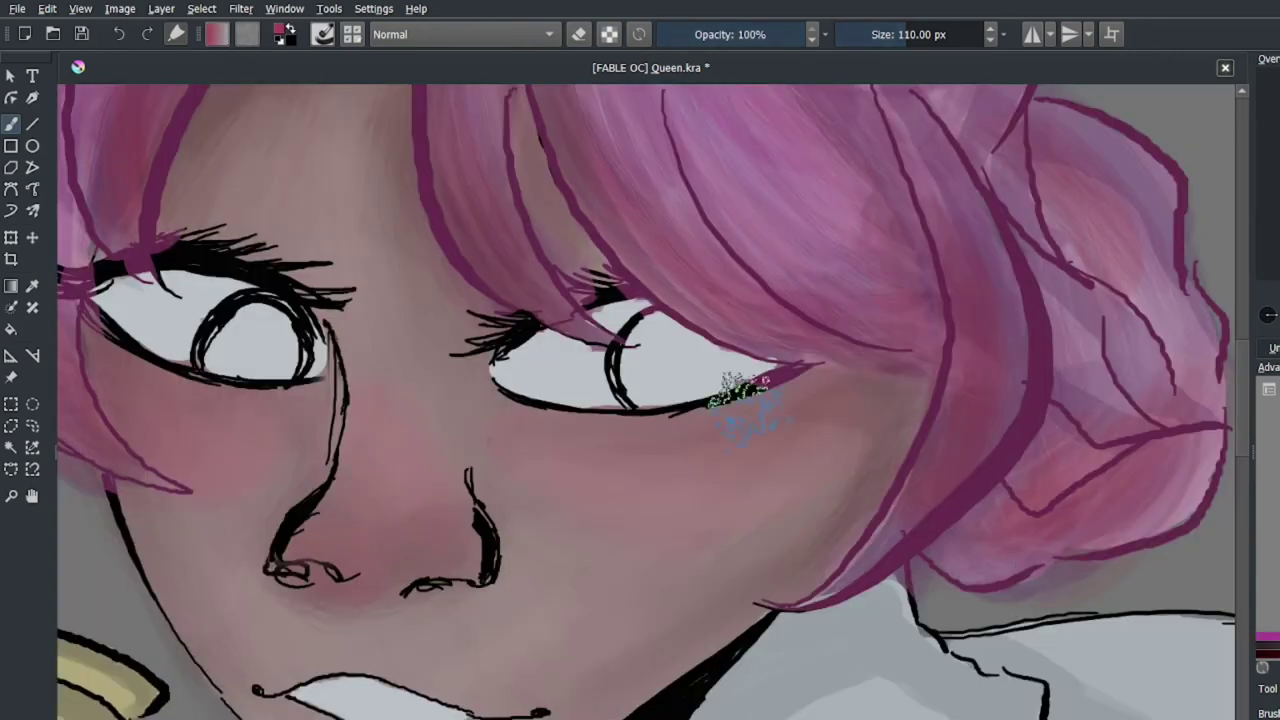
pyautogui.scroll(-3, 135, 400)
pyautogui.scroll(2, 950, 510)
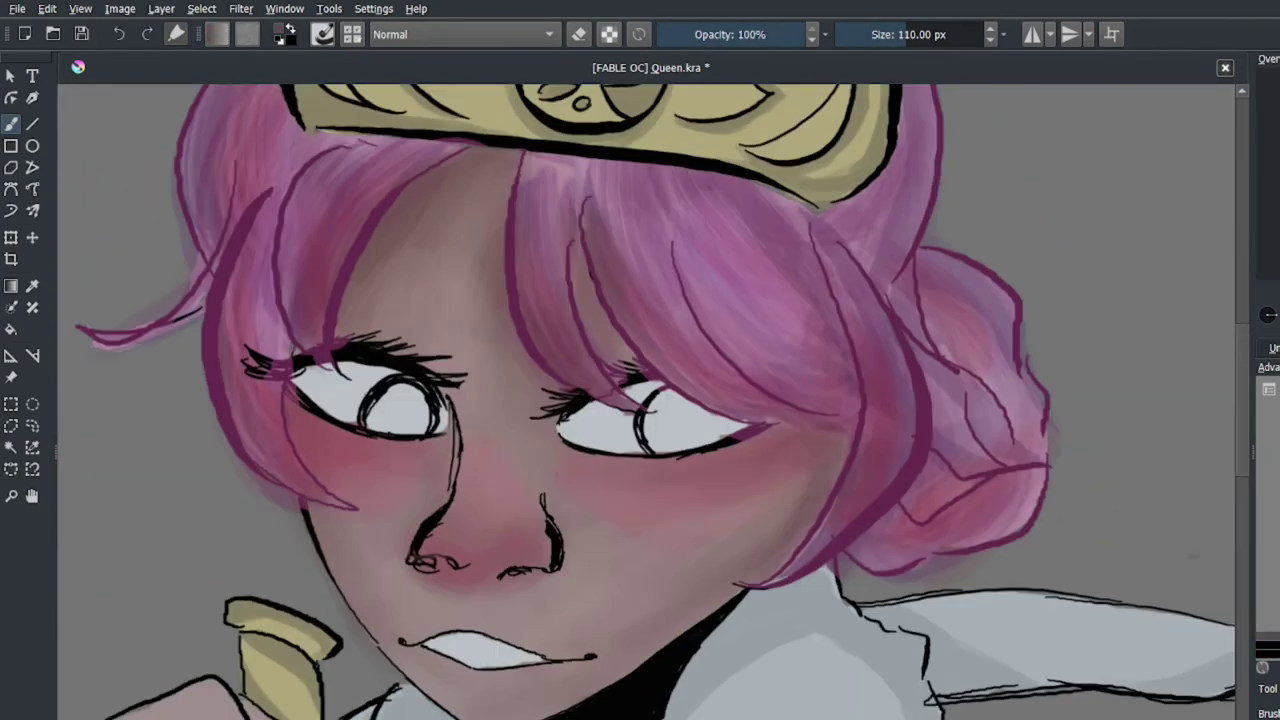
pyautogui.scroll(1, 758, 550)
pyautogui.scroll(-2, 758, 550)
pyautogui.moveTo(428, 528); pyautogui.dragTo(515, 535)
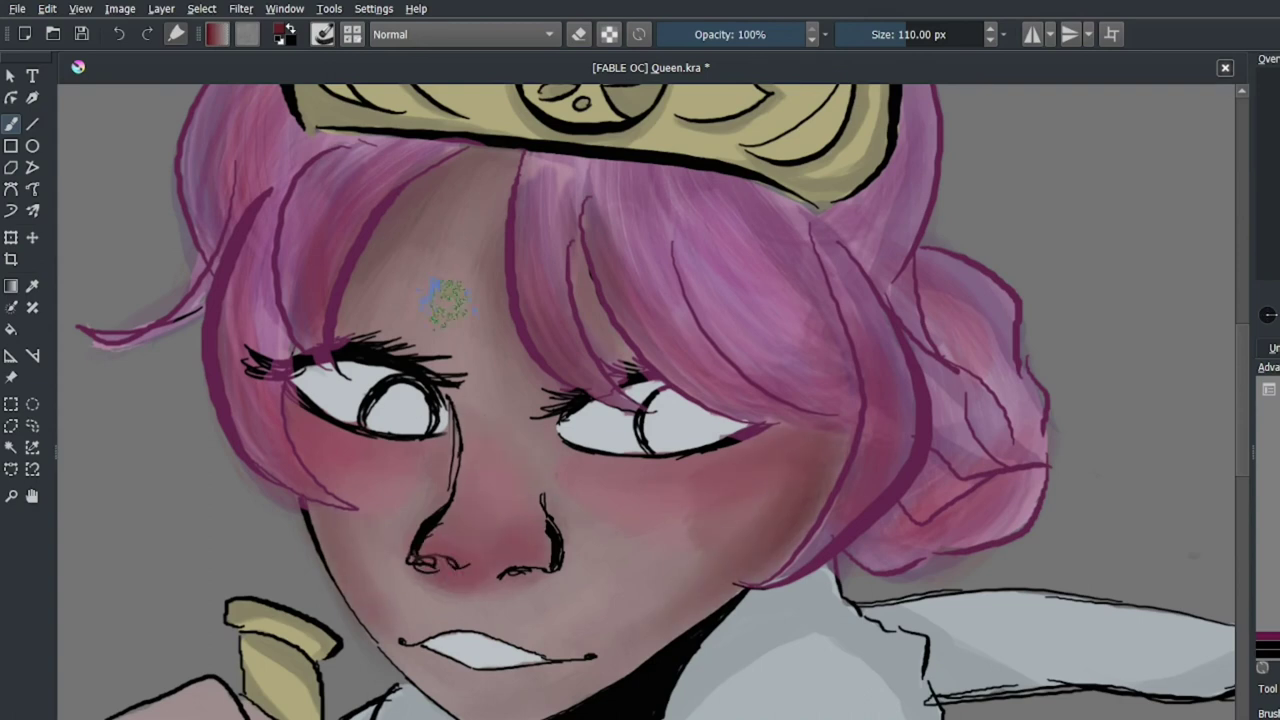
# - Deepen the forehead, the gap between the fringe strands and the cheeks with reddish-brown shadow
pyautogui.moveTo(443, 291); pyautogui.dragTo(470, 170)
pyautogui.scroll(2, 451, 249)
pyautogui.moveTo(510, 283)
pyautogui.mouseDown()
pyautogui.moveTo(610, 300)
pyautogui.moveTo(600, 260)
pyautogui.mouseUp()
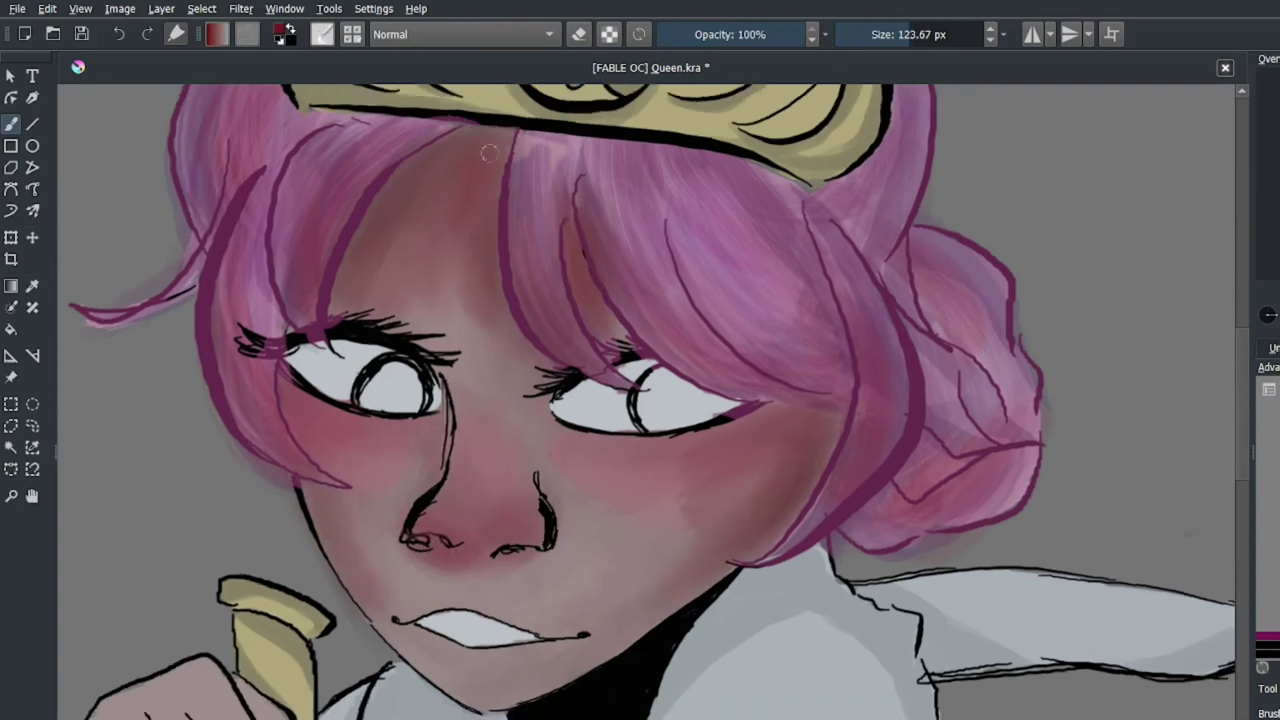
pyautogui.moveTo(489, 152)
pyautogui.mouseDown()
pyautogui.moveTo(584, 315)
pyautogui.moveTo(352, 545)
pyautogui.mouseUp()
pyautogui.moveTo(690, 470); pyautogui.dragTo(652, 560)
pyautogui.moveTo(688, 510); pyautogui.dragTo(632, 555)
pyautogui.scroll(-2, 660, 530)
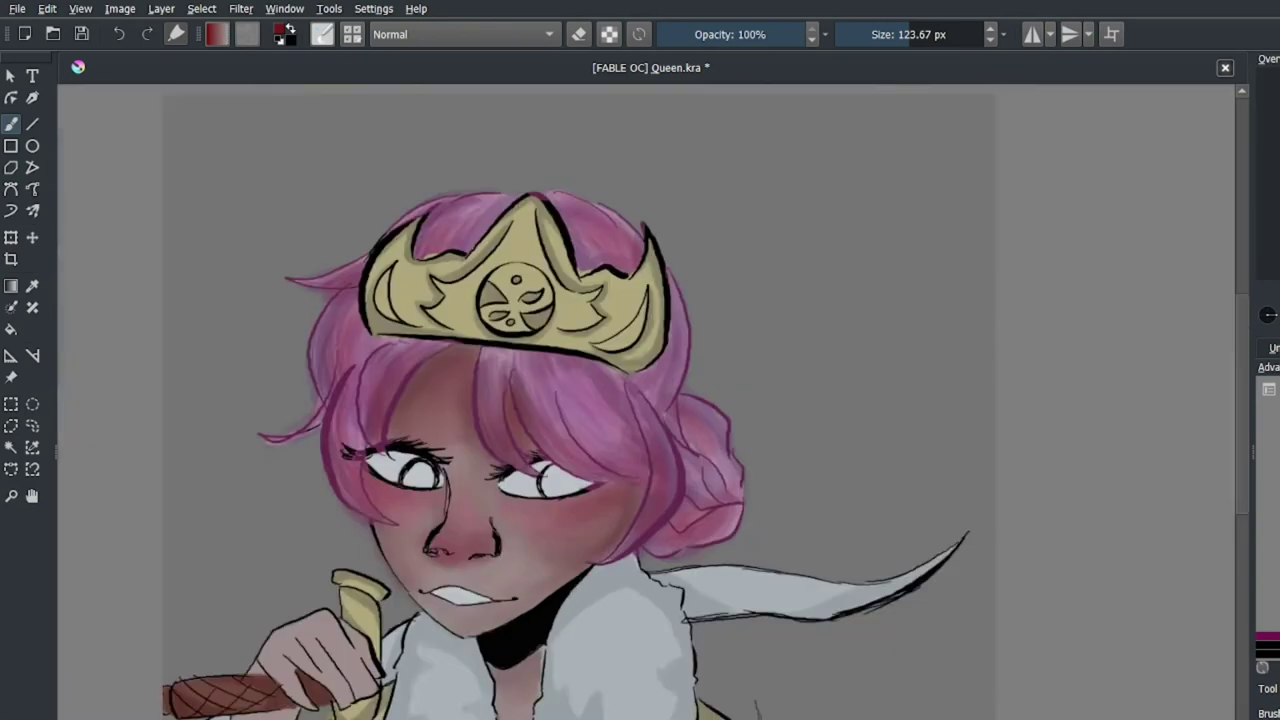
# - Sample a colour from the face, shrink the brush and recolour the nose and eye outlines dusty red, undoing unwanted strokes
pyautogui.scroll(2, 447, 522)
pyautogui.scroll(-1, 510, 515)
pyautogui.scroll(3, 514, 600)
pyautogui.keyDown('ctrl'); pyautogui.click(514, 600); pyautogui.keyUp('ctrl')
pyautogui.press('[')
pyautogui.press('[')
pyautogui.moveTo(600, 540); pyautogui.dragTo(495, 337)
pyautogui.scroll(-4, 495, 337)
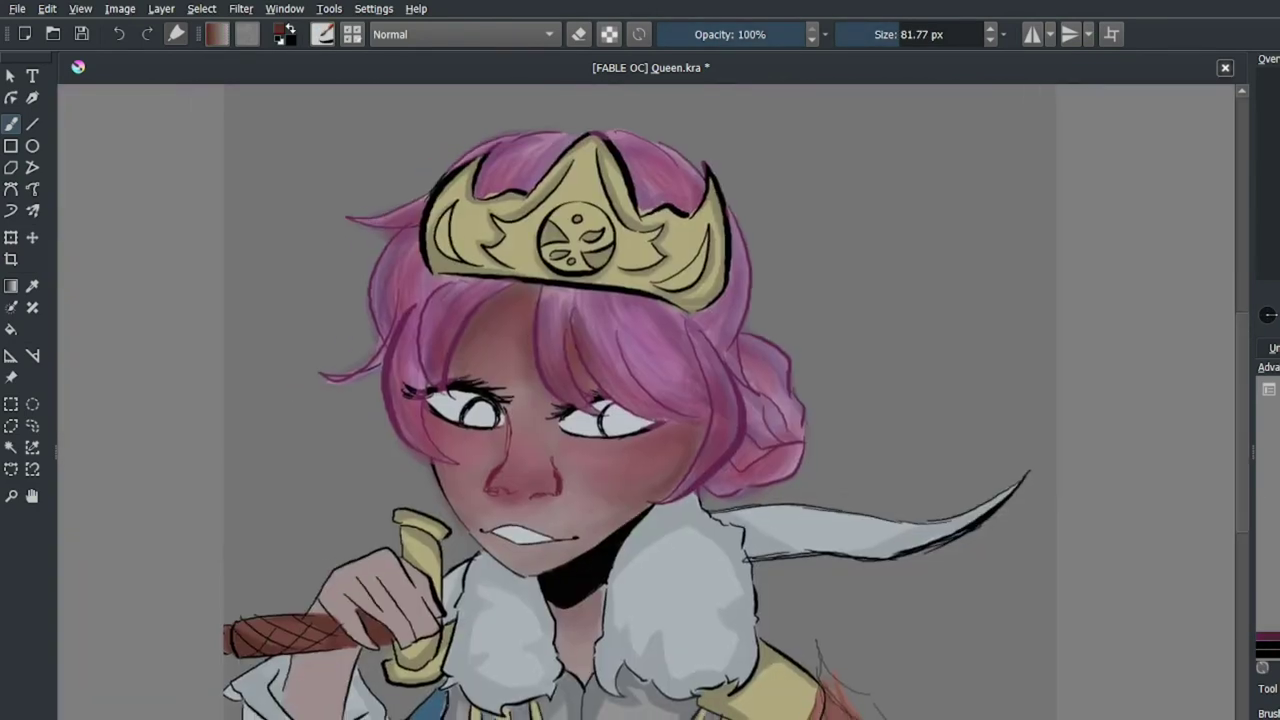
pyautogui.scroll(3, 497, 414)
pyautogui.hotkey('ctrl', 'z')
pyautogui.hotkey('ctrl', 'z')
pyautogui.hotkey('ctrl', 'z')
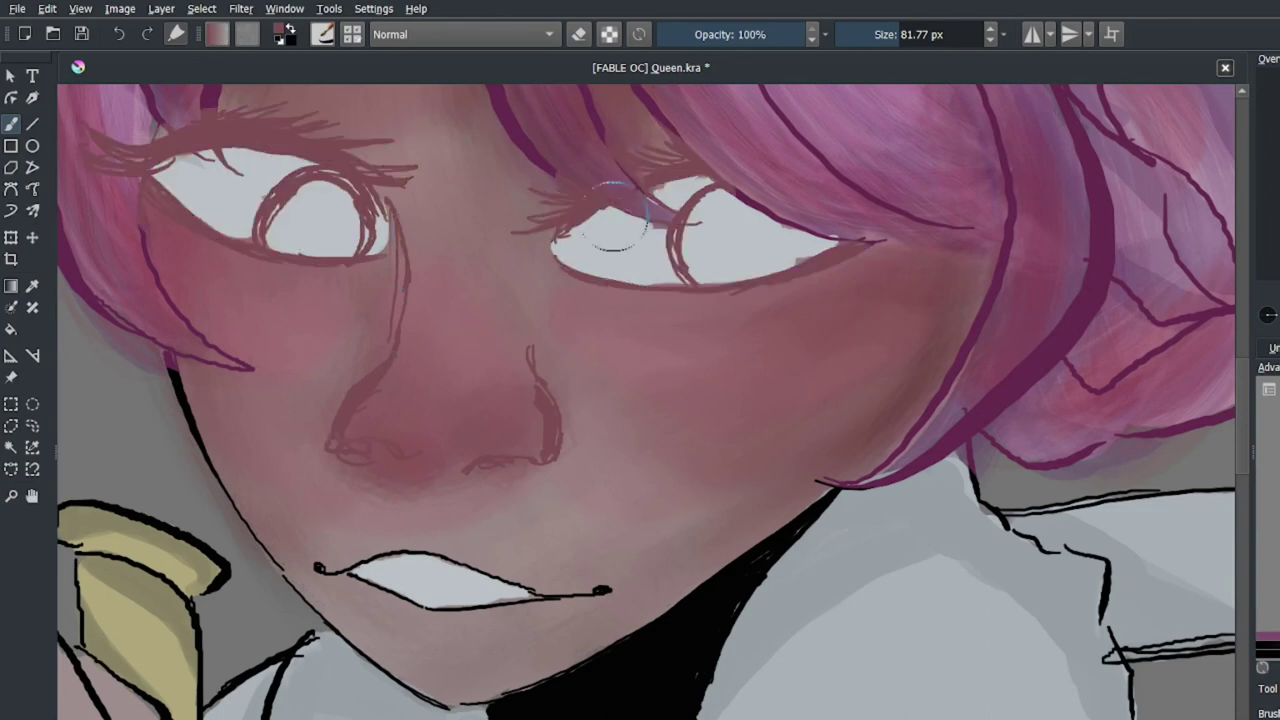
# - Recolour the face outline, mouth line, neck shadow and the raised hand's lines dusty red
pyautogui.scroll(-3, 587, 391)
pyautogui.scroll(-1, 658, 503)
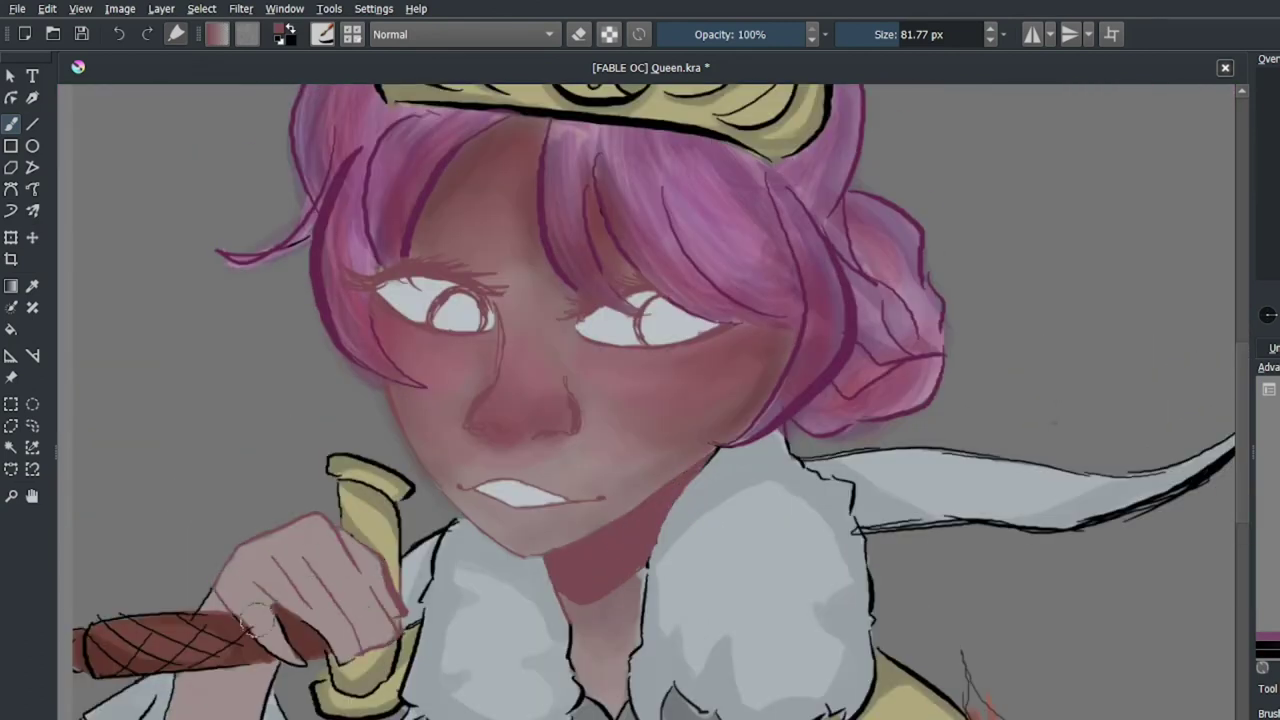
pyautogui.moveTo(900, 700); pyautogui.dragTo(766, 503)
pyautogui.scroll(2, 766, 503)
pyautogui.scroll(-3, 714, 518)
pyautogui.scroll(1, 1066, 524)
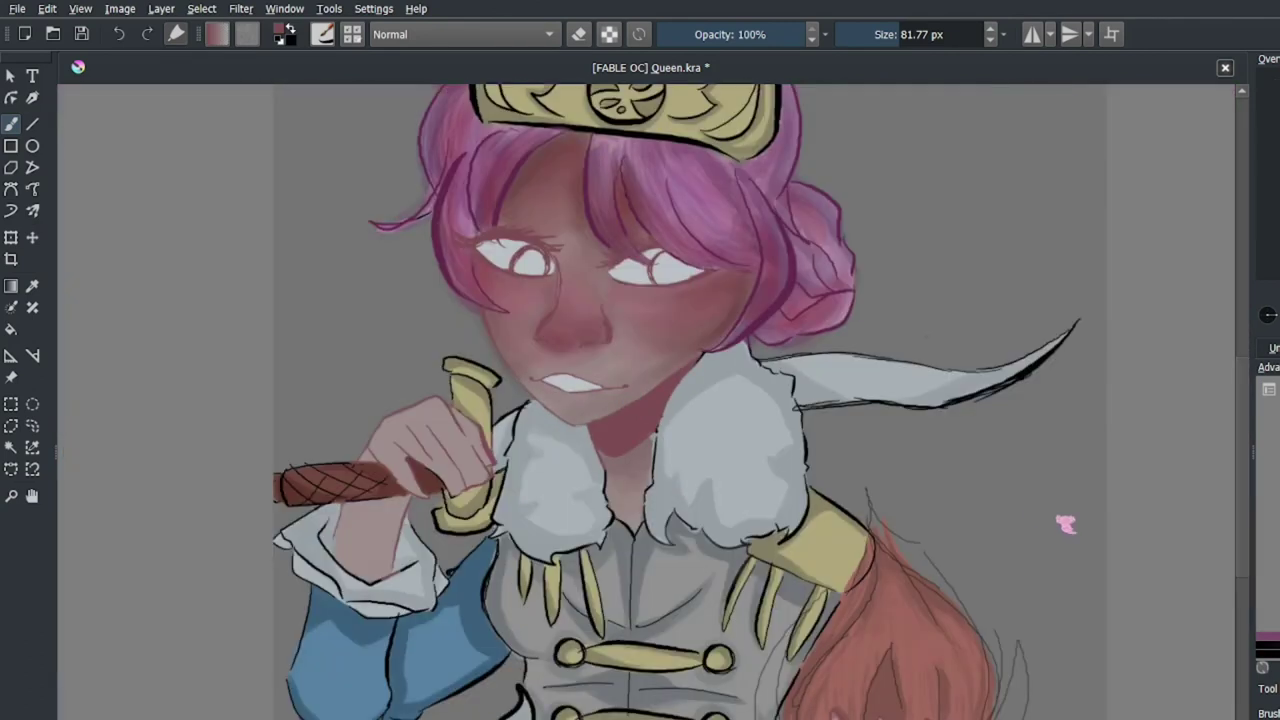
# - Shade the raised hand's knuckles, fingers and wrist with soft dusty red
pyautogui.scroll(1, 518, 595)
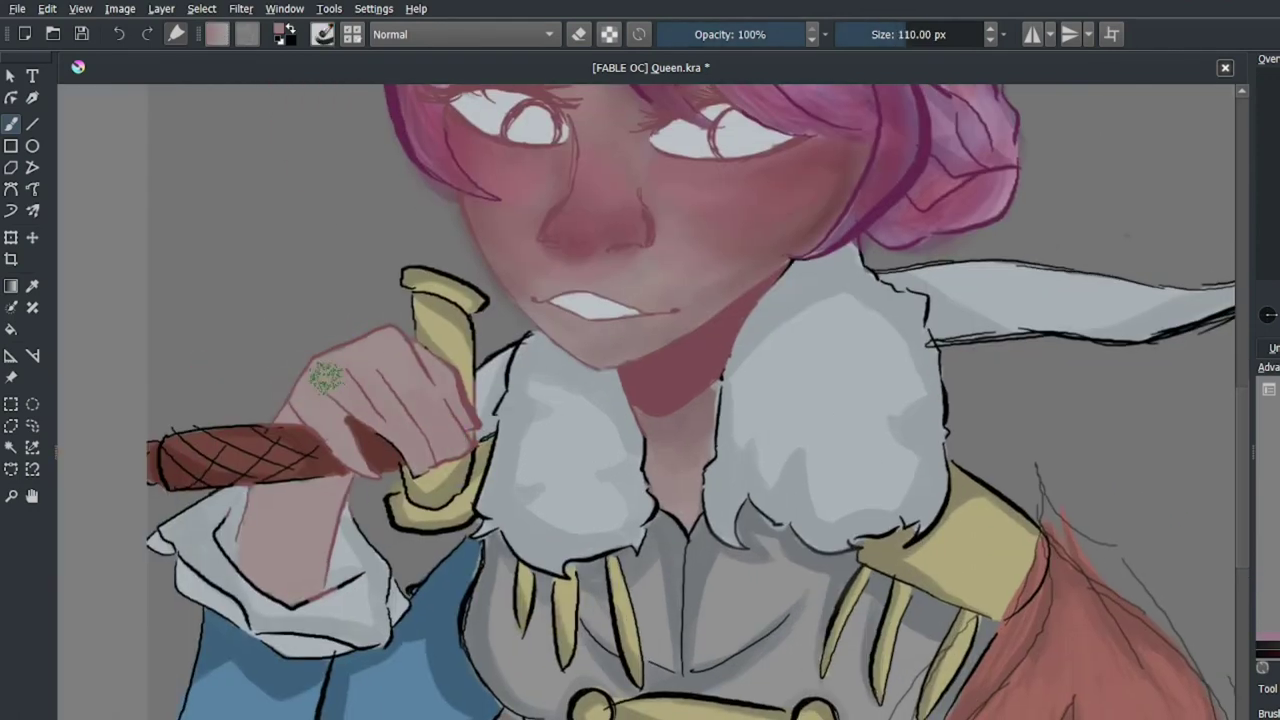
pyautogui.moveTo(420, 467)
pyautogui.mouseDown()
pyautogui.moveTo(370, 348)
pyautogui.moveTo(408, 378)
pyautogui.moveTo(305, 370)
pyautogui.mouseUp()
pyautogui.moveTo(434, 440); pyautogui.dragTo(466, 400)
pyautogui.scroll(-3, 303, 483)
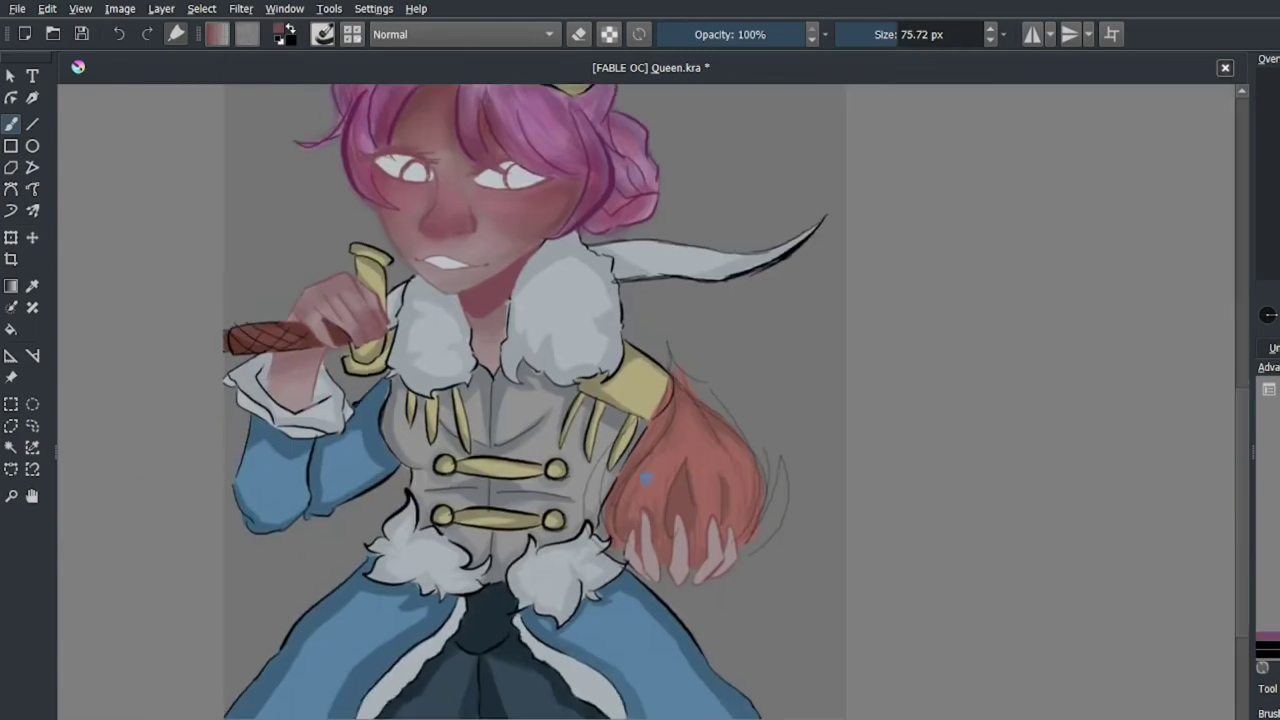
# - Shade the fingers of the open hand against the red sleeve with dark red shadow
pyautogui.scroll(3, 650, 610)
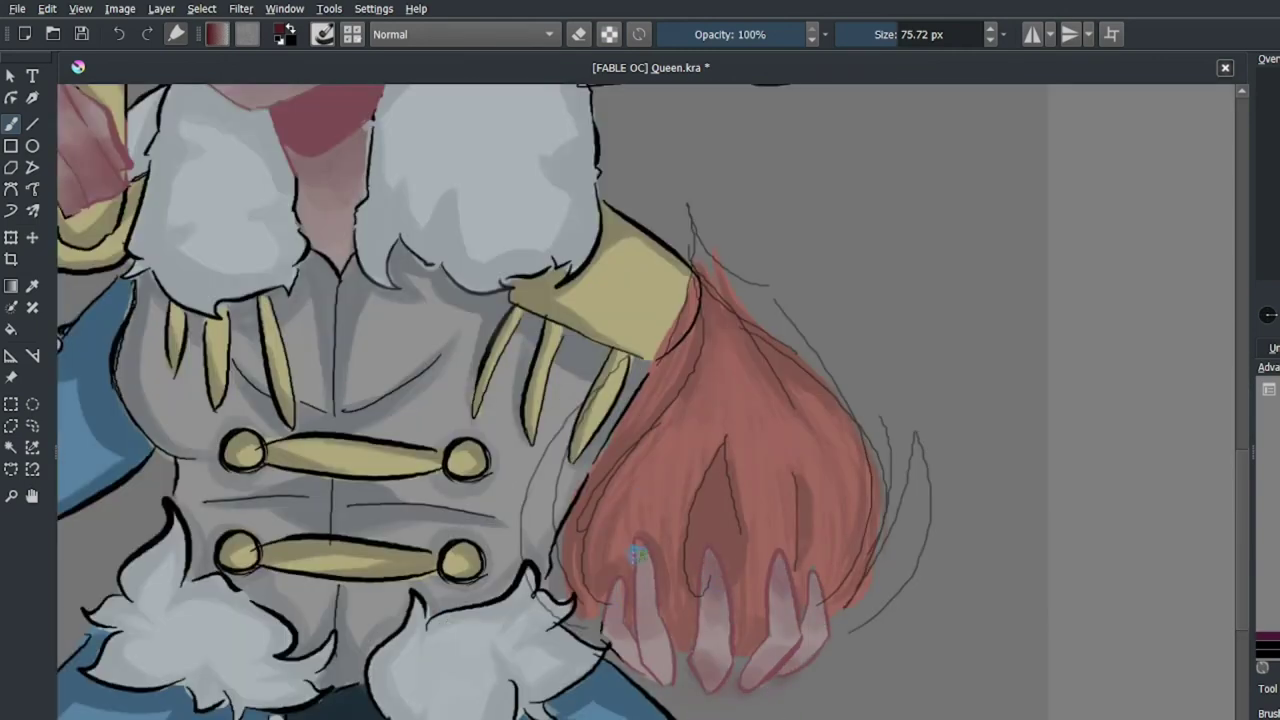
pyautogui.scroll(-3, 657, 680)
pyautogui.scroll(4, 1040, 455)
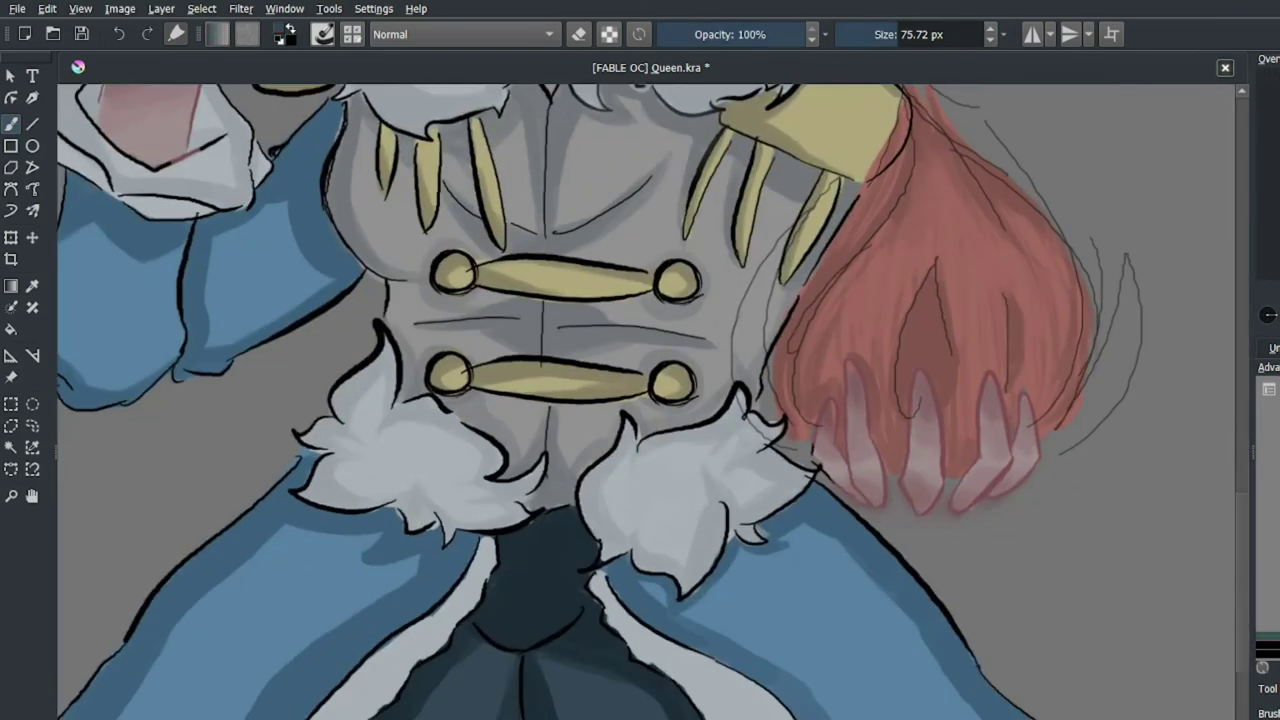
# - Enlarge the brush and shade the dark trousers between the coat panels with deep purple
pyautogui.moveTo(535, 620); pyautogui.dragTo(1100, 508)
pyautogui.moveTo(535, 545)
pyautogui.mouseDown()
pyautogui.moveTo(529, 523)
pyautogui.moveTo(535, 655)
pyautogui.mouseUp()
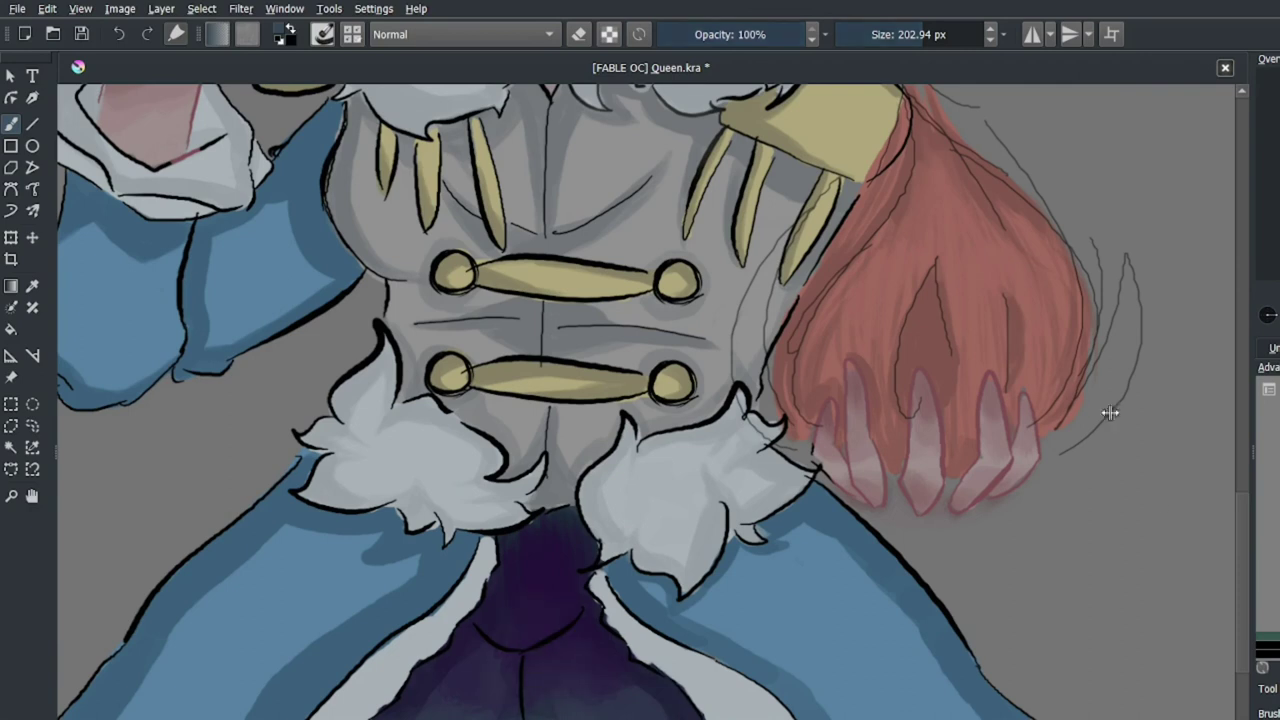
pyautogui.scroll(-2, 478, 605)
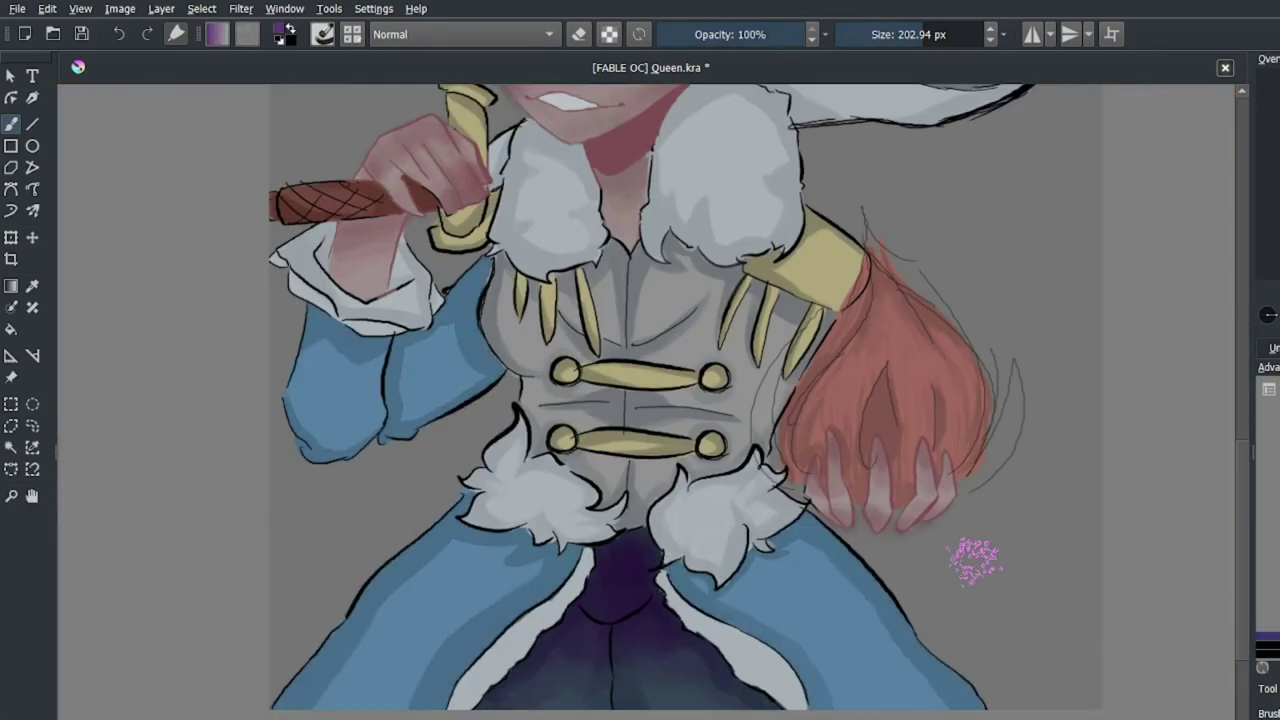
# - Shade both lower coat panels in purple and deep blue with light blue areas, undoing unwanted strokes
pyautogui.moveTo(835, 565)
pyautogui.mouseDown()
pyautogui.moveTo(815, 525)
pyautogui.moveTo(766, 629)
pyautogui.moveTo(790, 665)
pyautogui.mouseUp()
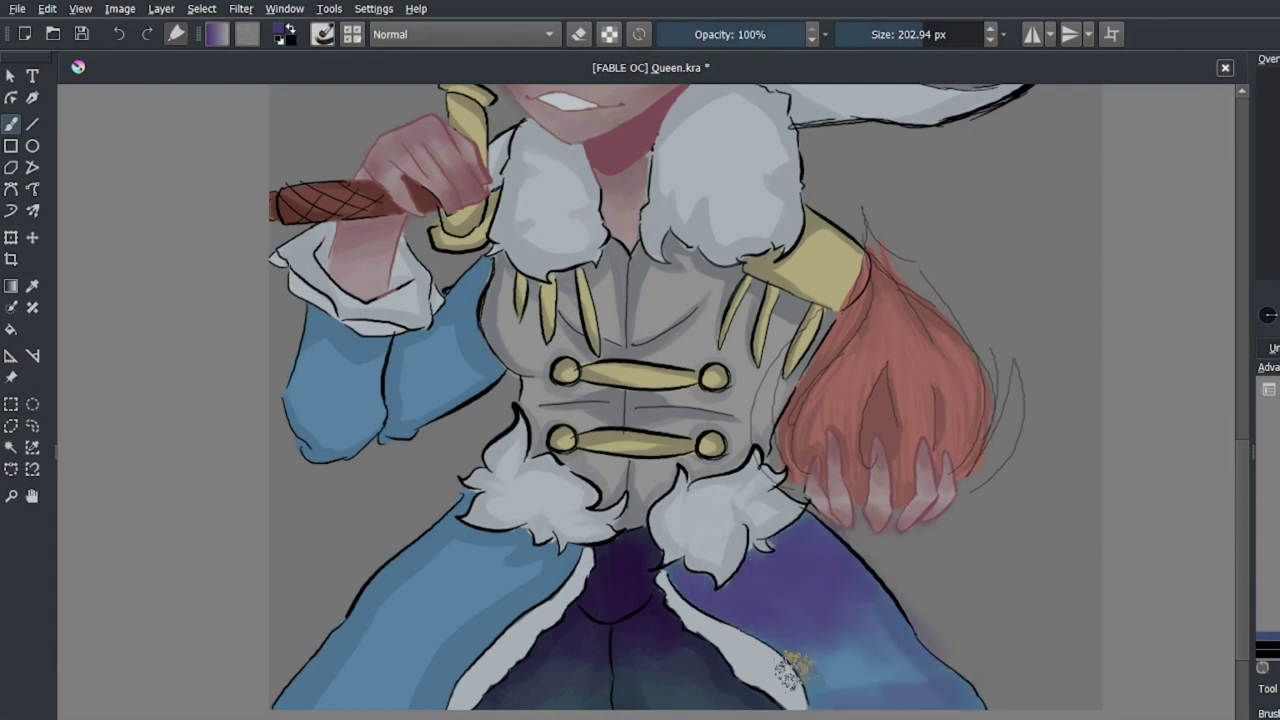
pyautogui.scroll(-2, 460, 550)
pyautogui.scroll(2, 460, 550)
pyautogui.moveTo(560, 590)
pyautogui.mouseDown()
pyautogui.moveTo(470, 540)
pyautogui.moveTo(415, 570)
pyautogui.moveTo(371, 686)
pyautogui.moveTo(540, 537)
pyautogui.mouseUp()
pyautogui.hotkey('ctrl', 'z')
pyautogui.hotkey('ctrl', 'z')
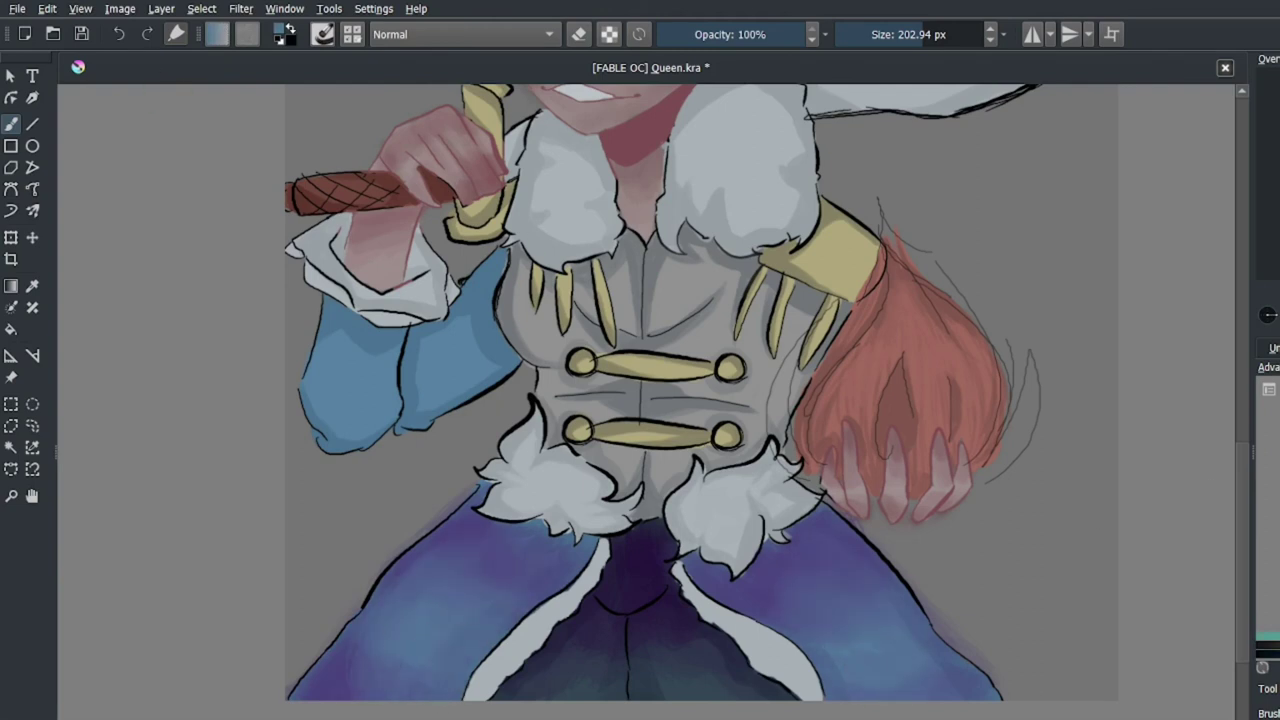
pyautogui.moveTo(805, 540); pyautogui.dragTo(827, 563)
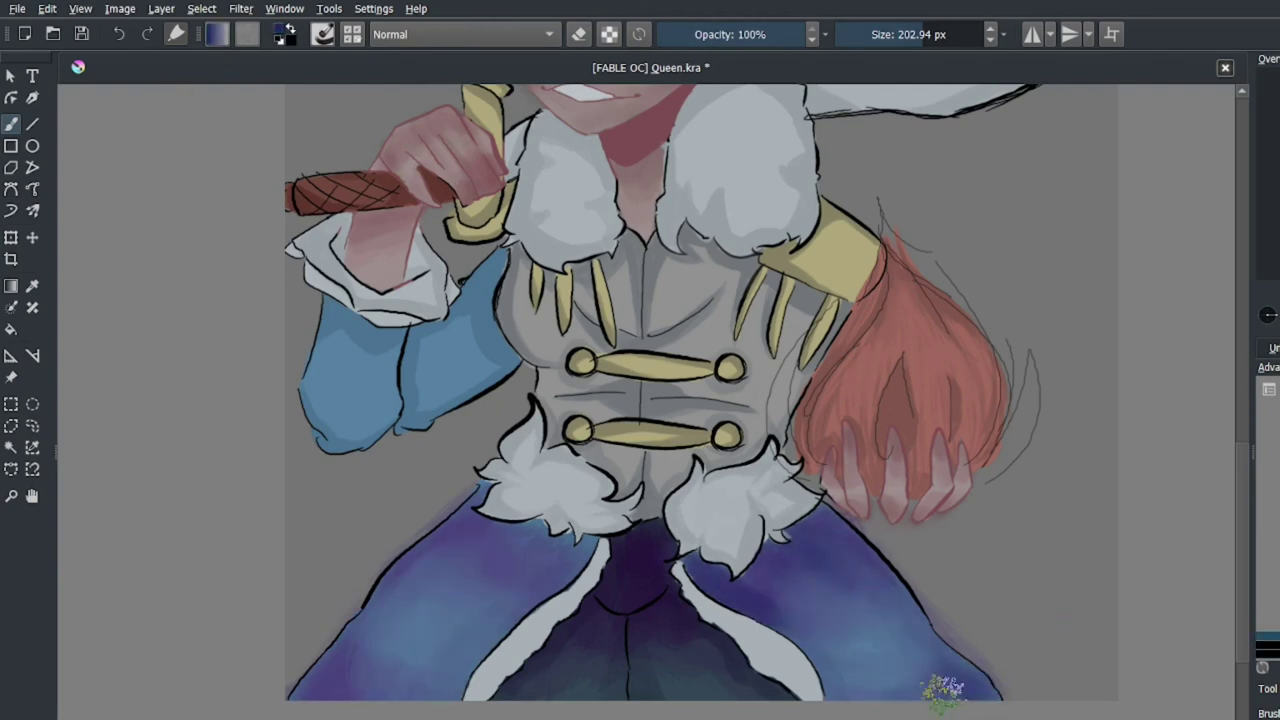
pyautogui.moveTo(478, 492)
pyautogui.mouseDown()
pyautogui.moveTo(429, 537)
pyautogui.moveTo(429, 643)
pyautogui.moveTo(471, 606)
pyautogui.moveTo(366, 664)
pyautogui.mouseUp()
# - Paint the raised arm's blue sleeve with purple shadows and light blue areas, using a smaller brush
pyautogui.moveTo(692, 240); pyautogui.dragTo(822, 460)
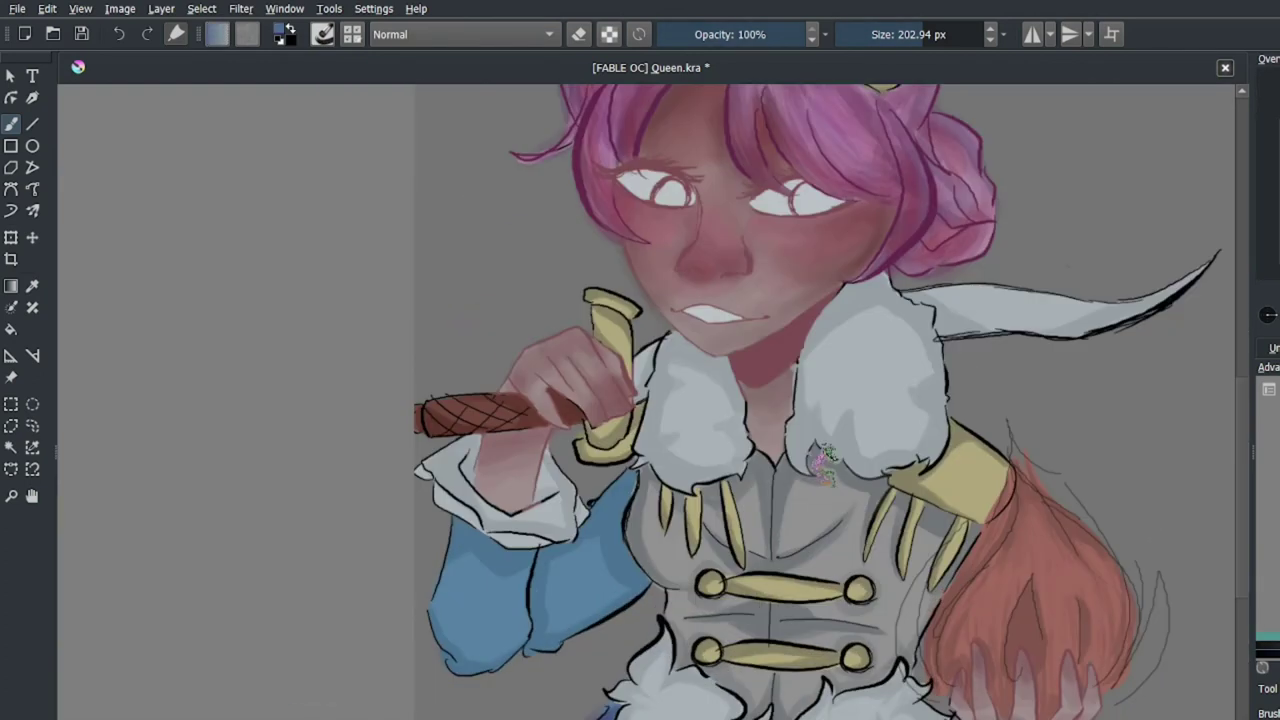
pyautogui.scroll(-3, 1017, 456)
pyautogui.scroll(2, 1023, 491)
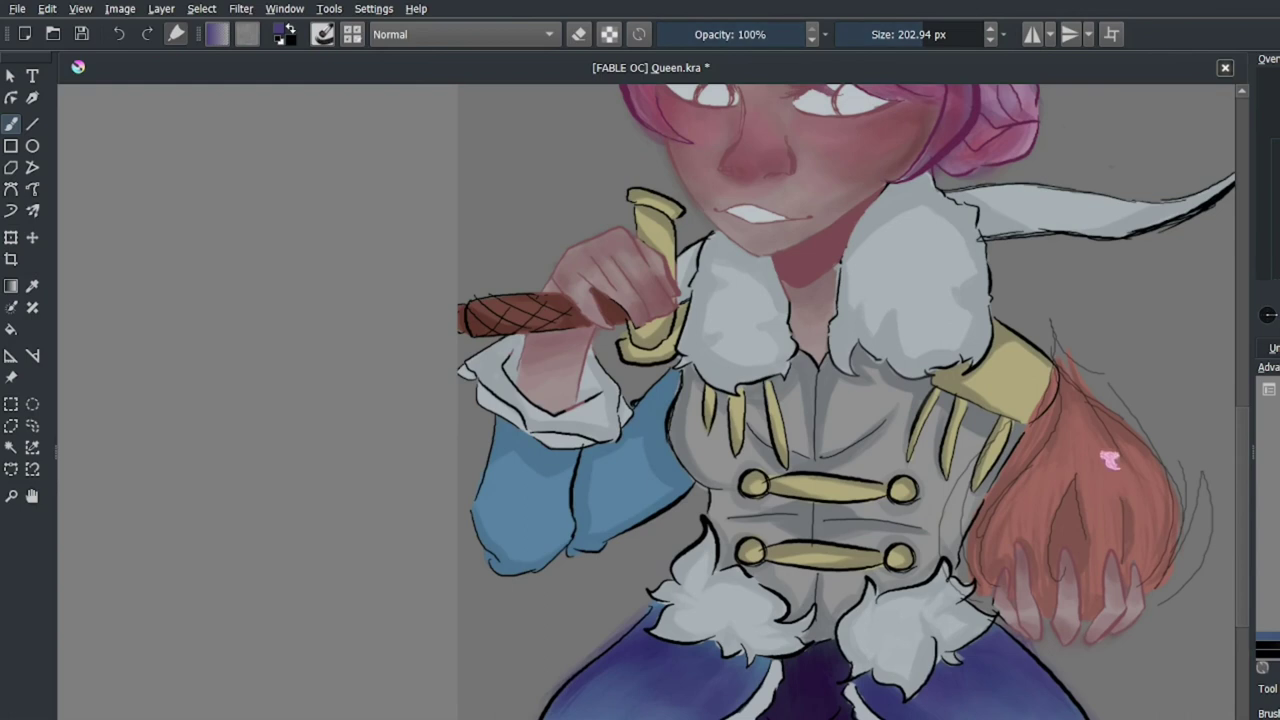
pyautogui.moveTo(640, 455)
pyautogui.mouseDown()
pyautogui.moveTo(606, 457)
pyautogui.moveTo(640, 460)
pyautogui.mouseUp()
pyautogui.press('[')
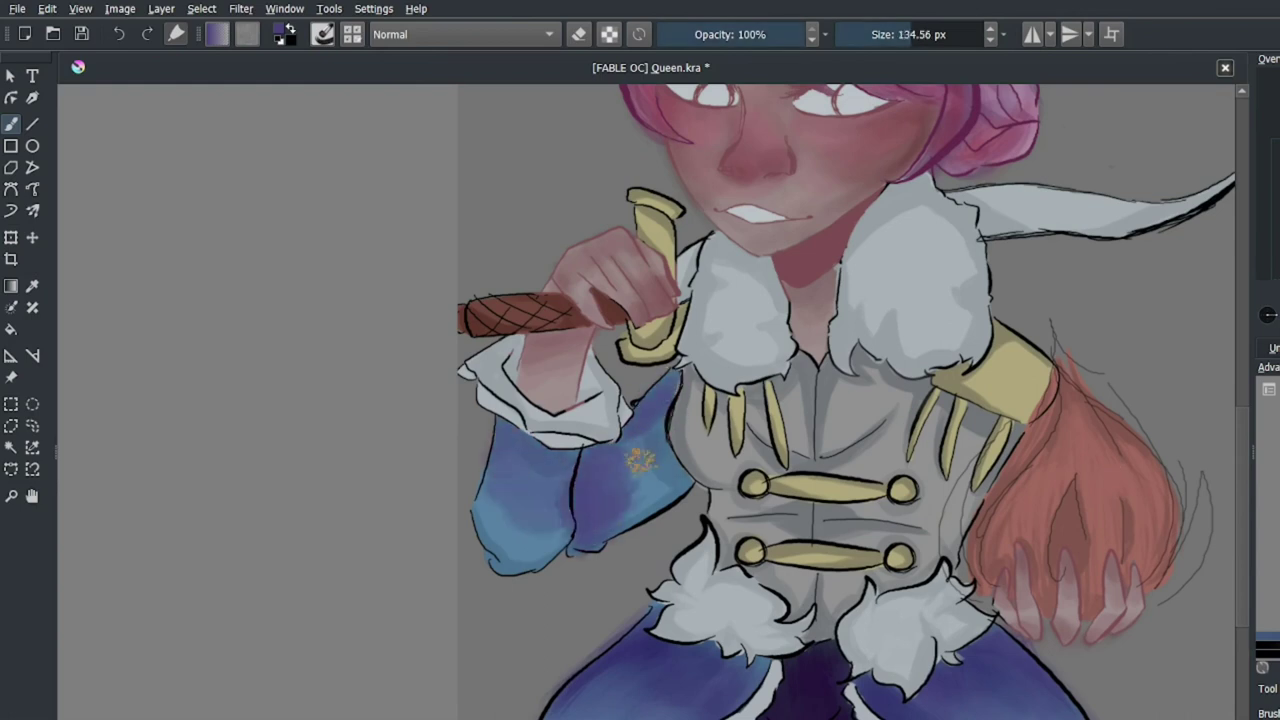
pyautogui.moveTo(478, 517); pyautogui.dragTo(492, 560)
pyautogui.hotkey('ctrl', 'z')
pyautogui.hotkey('ctrl', 'z')
pyautogui.hotkey('ctrl', 'shift', 'z')
pyautogui.hotkey('ctrl', 'shift', 'z')
# - Shrink the brush and deepen the raised arm's upper sleeve with dark indigo and purple
pyautogui.press('+')
pyautogui.moveTo(615, 425)
pyautogui.mouseDown()
pyautogui.moveTo(651, 343)
pyautogui.moveTo(660, 395)
pyautogui.mouseUp()
pyautogui.press('[')
pyautogui.press('[')
pyautogui.moveTo(645, 450)
pyautogui.mouseDown()
pyautogui.moveTo(631, 485)
pyautogui.moveTo(500, 491)
pyautogui.moveTo(486, 629)
pyautogui.mouseUp()
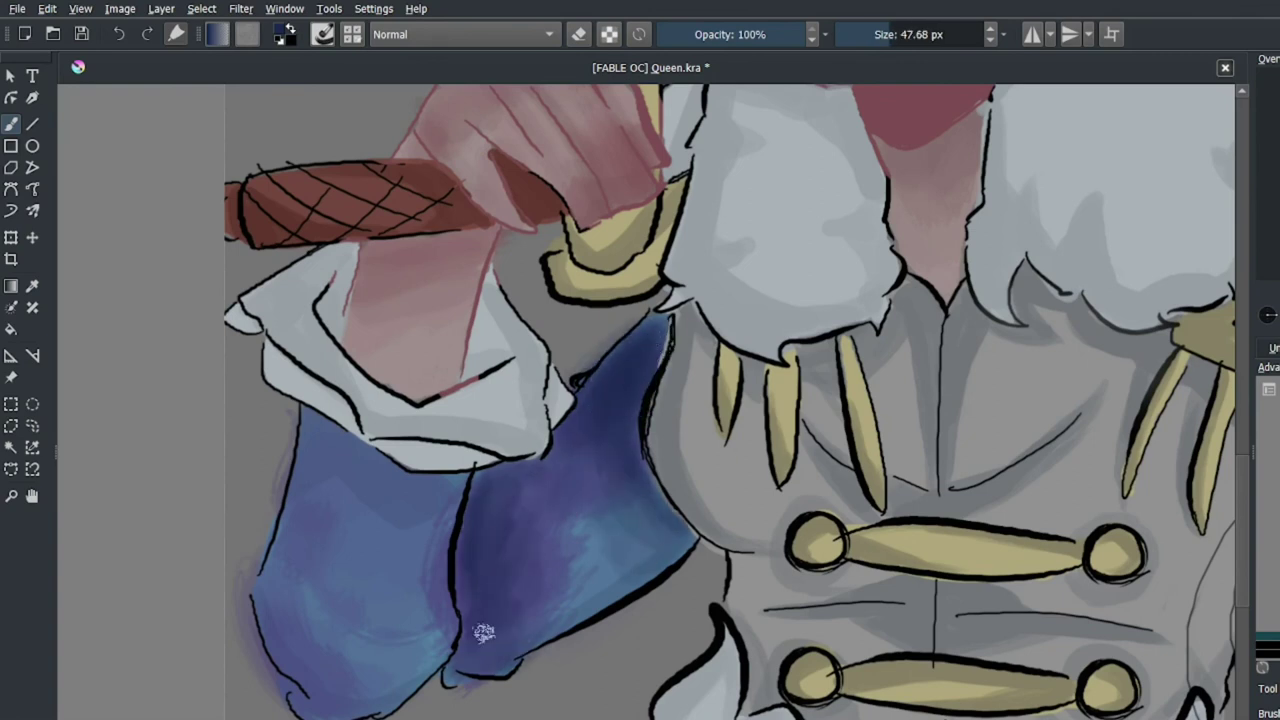
# - Darken the forearm sleeve below the white cuff and around the elbow with deep blue, adjusting the brush size
pyautogui.press(']')
pyautogui.press(']')
pyautogui.press(']')
pyautogui.press('[')
pyautogui.press('[')
pyautogui.moveTo(586, 486)
pyautogui.mouseDown()
pyautogui.moveTo(411, 539)
pyautogui.moveTo(346, 526)
pyautogui.moveTo(363, 676)
pyautogui.moveTo(365, 490)
pyautogui.mouseUp()
pyautogui.press('[')
pyautogui.press('[')
pyautogui.moveTo(363, 686); pyautogui.dragTo(331, 645)
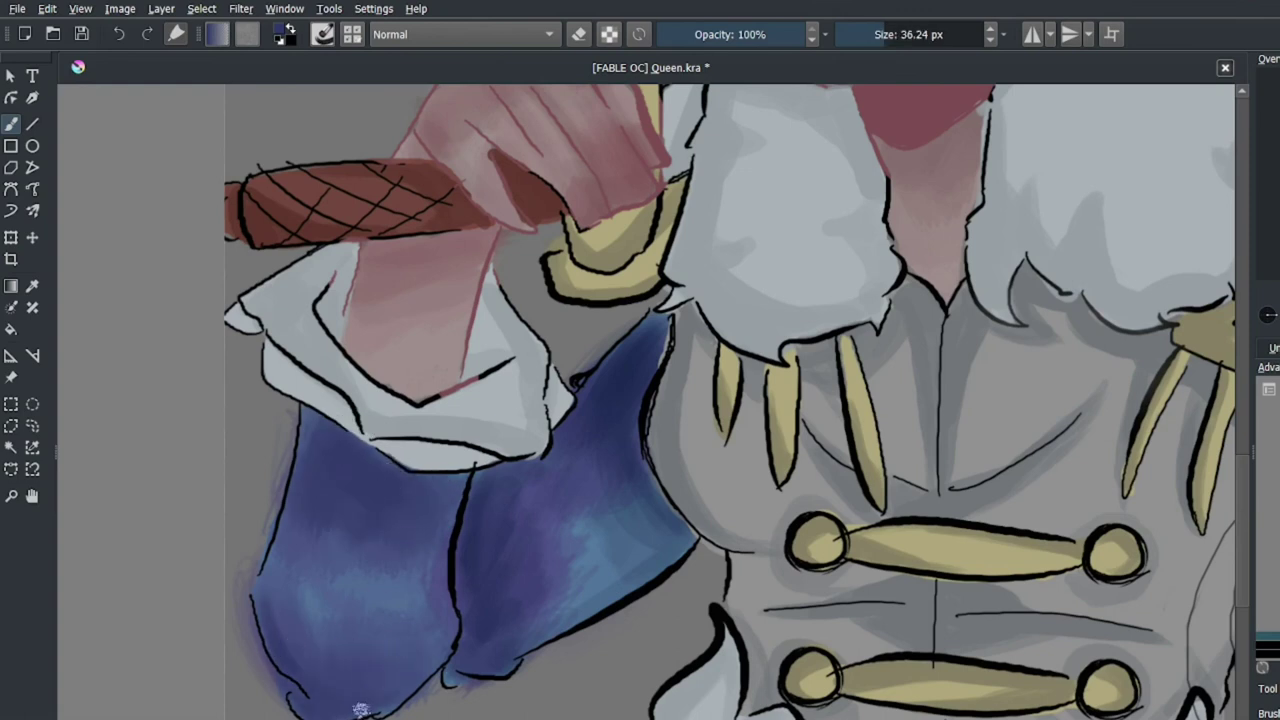
# - Enlarge the brush and blend soft blue across both parts of the raised arm's sleeve
pyautogui.press(']')
pyautogui.press(']')
pyautogui.press(']')
pyautogui.moveTo(500, 514)
pyautogui.mouseDown()
pyautogui.moveTo(539, 577)
pyautogui.moveTo(399, 607)
pyautogui.moveTo(314, 514)
pyautogui.mouseUp()
pyautogui.press('-')
pyautogui.press('-')
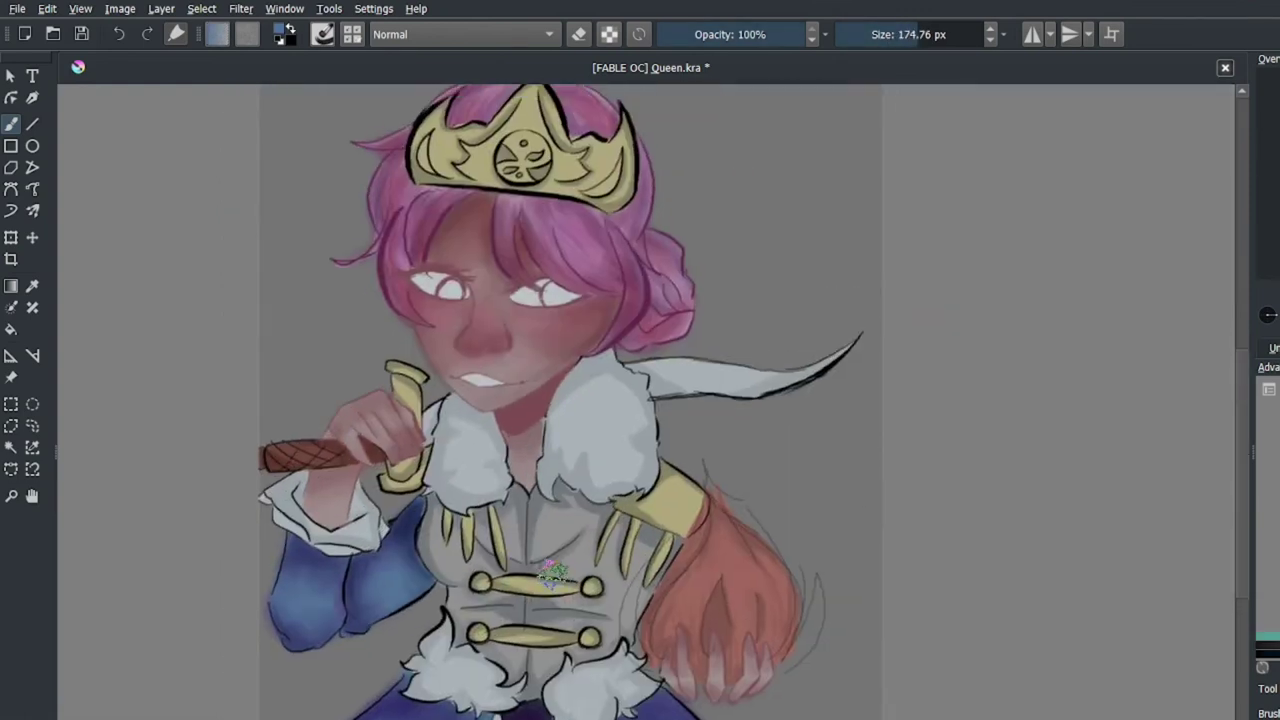
# - Shrink the brush and recolour the black outlines of the lower coat, its white trim and the sleeve blue
pyautogui.scroll(-3, 983, 451)
pyautogui.press('[')
pyautogui.press('[')
pyautogui.press('+')
pyautogui.press('+')
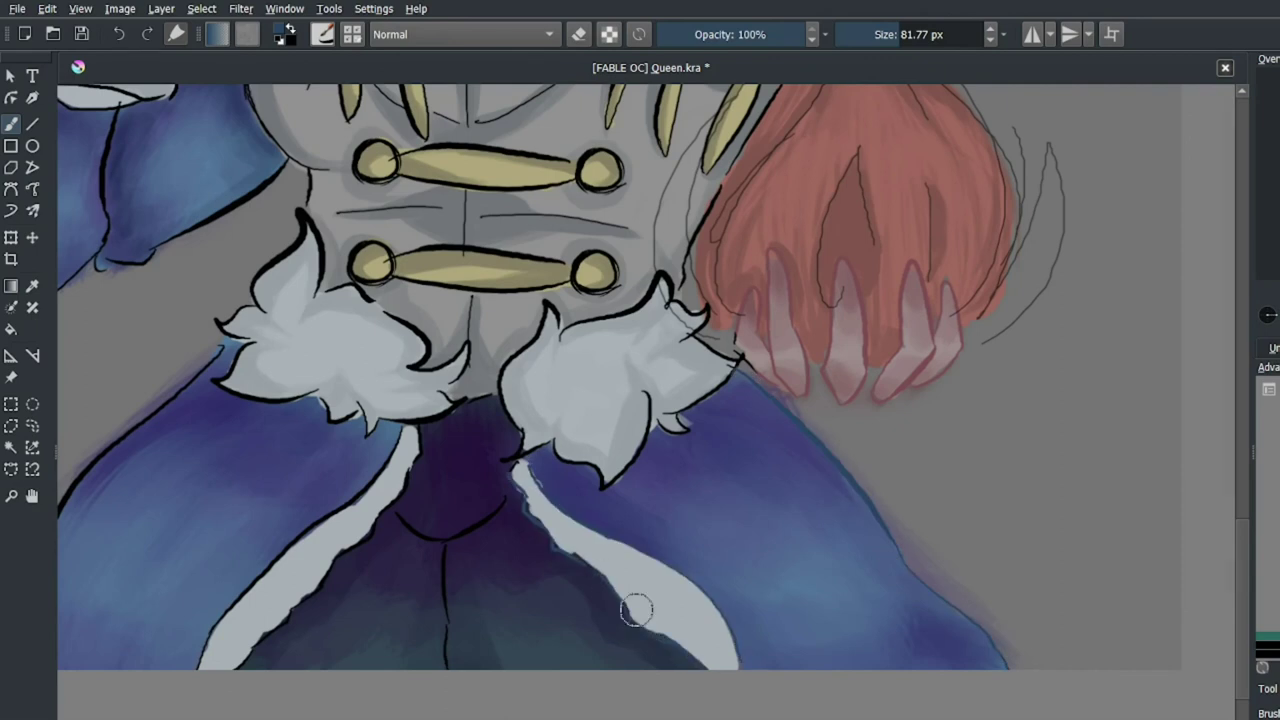
pyautogui.press('-')
pyautogui.press('+')
pyautogui.press('-')
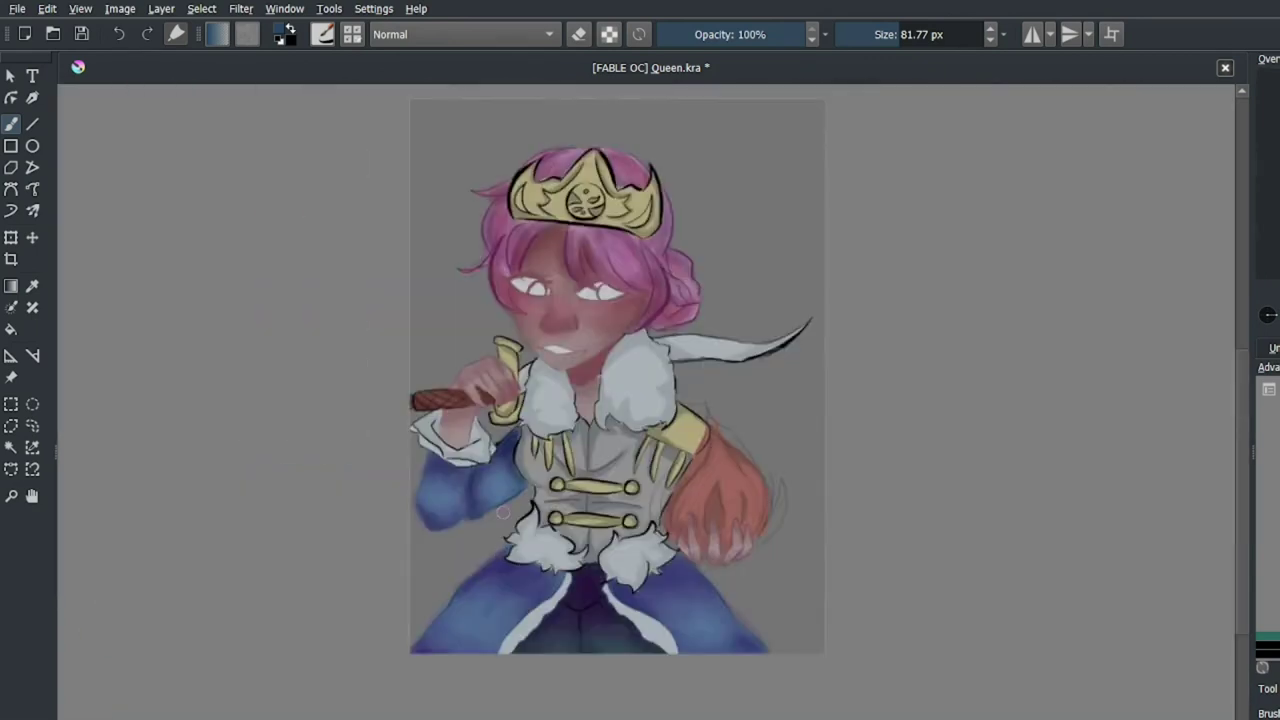
# - Recolour the black outlines of the fur collar, grey jacket front and waist fur blue
pyautogui.press('+')
pyautogui.press('-')
pyautogui.press('+')
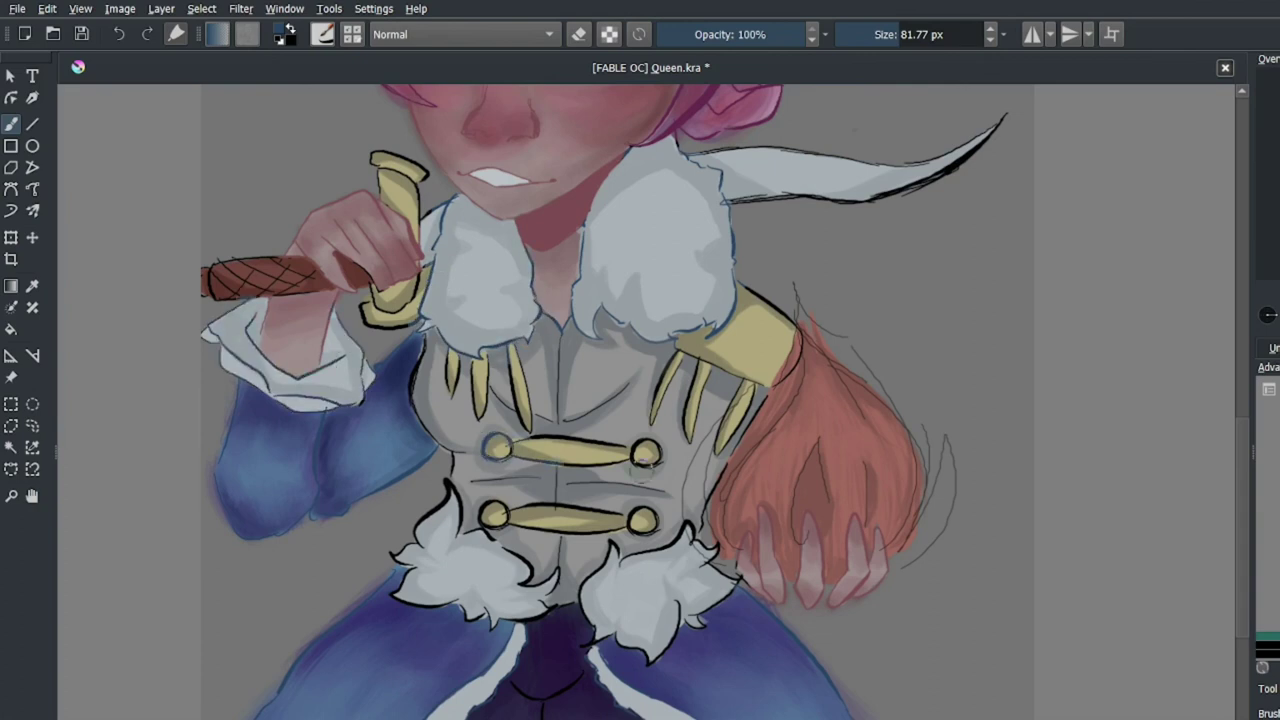
pyautogui.press('-')
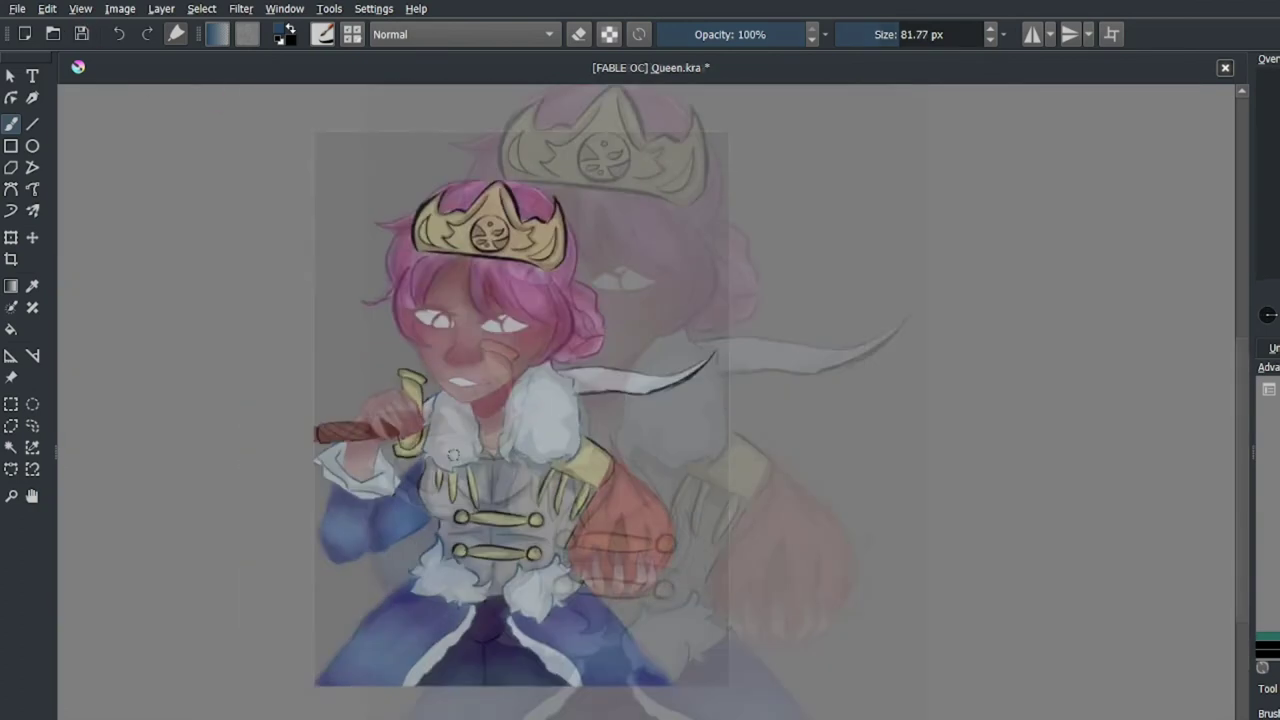